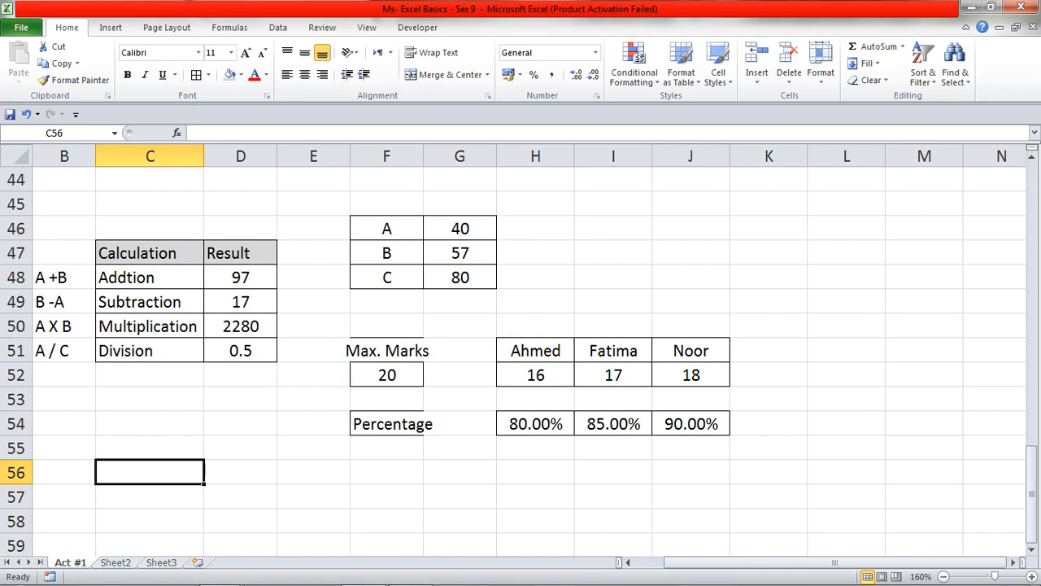
right_click(151, 478)
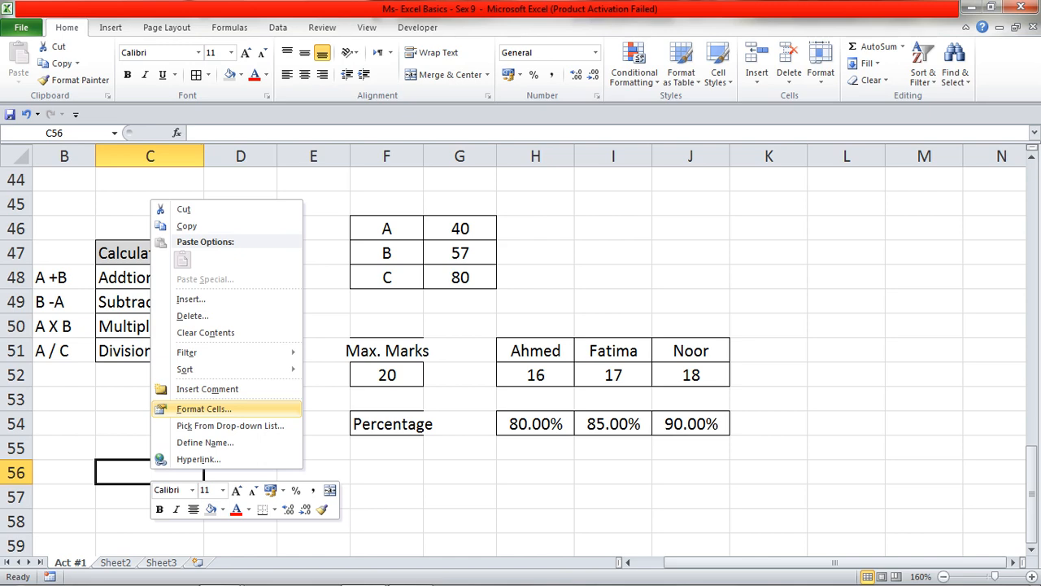
click(204, 408)
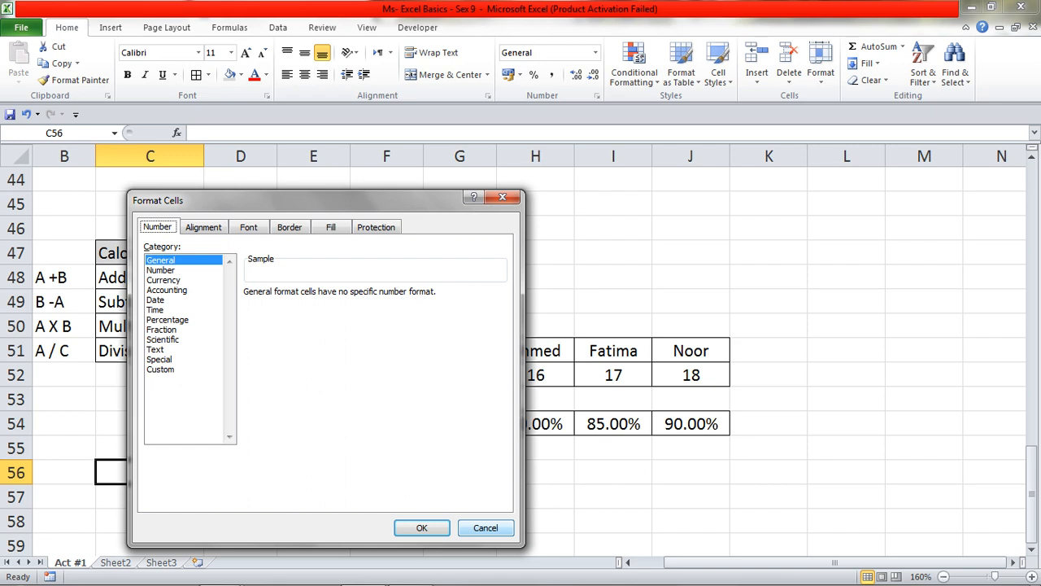
key(Escape)
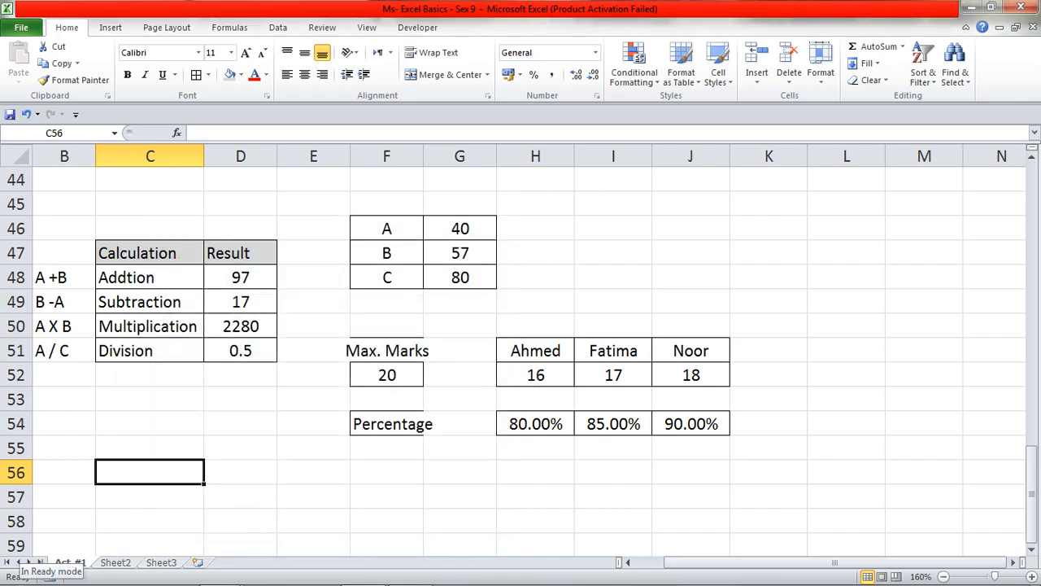
mouse_move(23, 571)
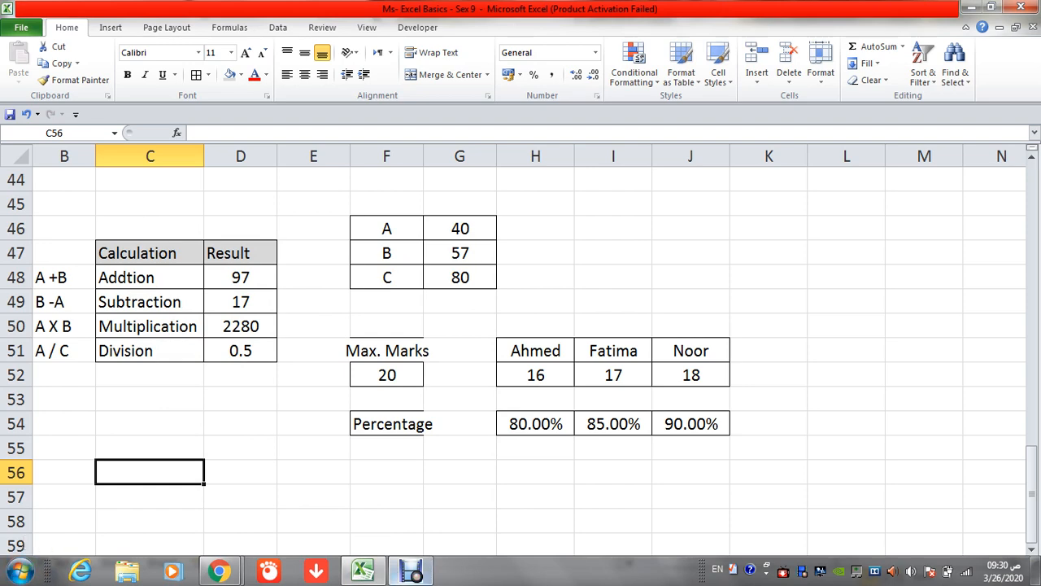
click(412, 572)
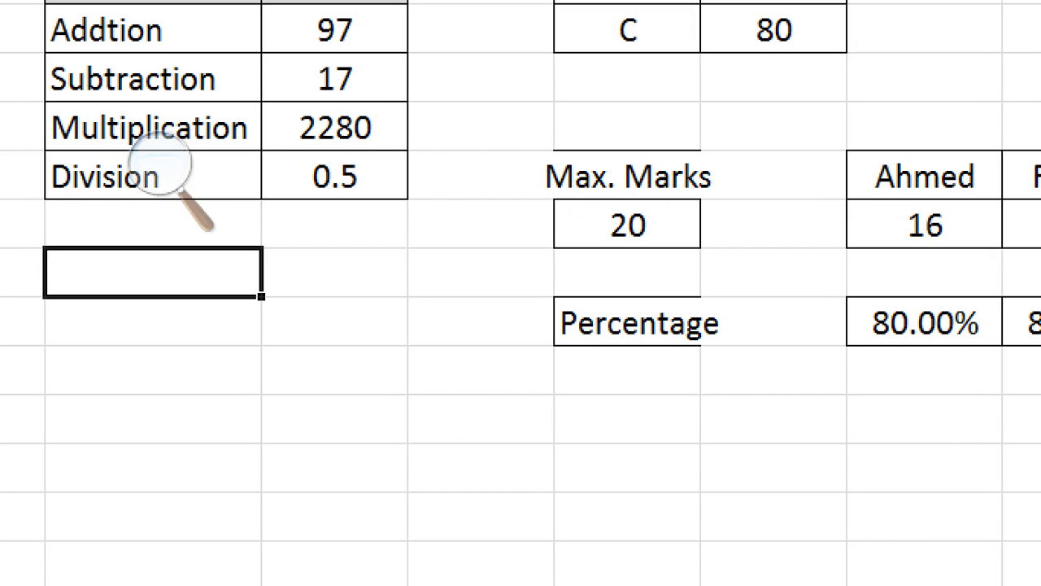
View the Number and Currency format categories for the Division label cell C51, and close the cell formatting settings without applying anything.
right_click(132, 269)
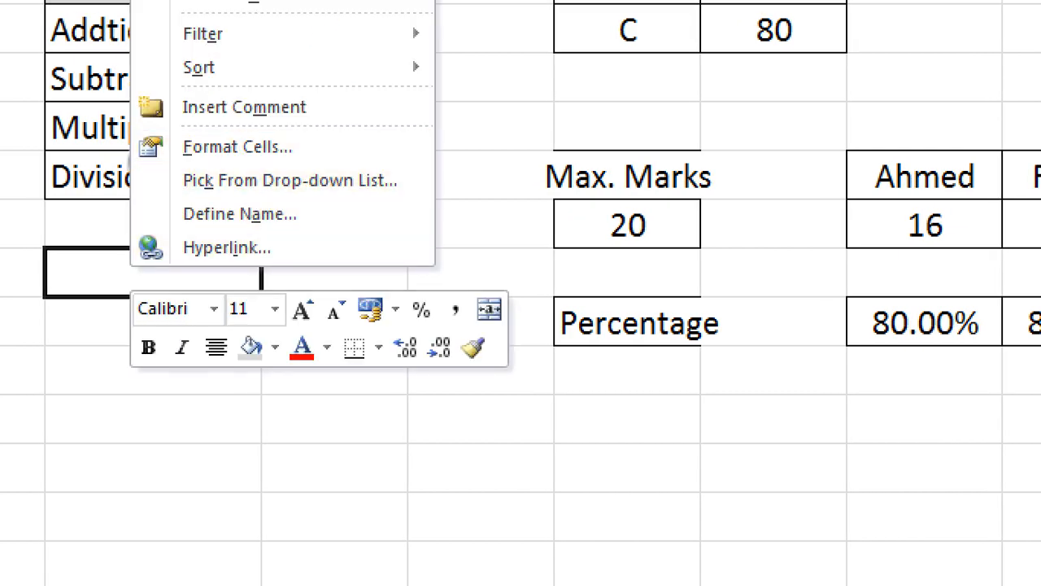
click(91, 176)
click(91, 177)
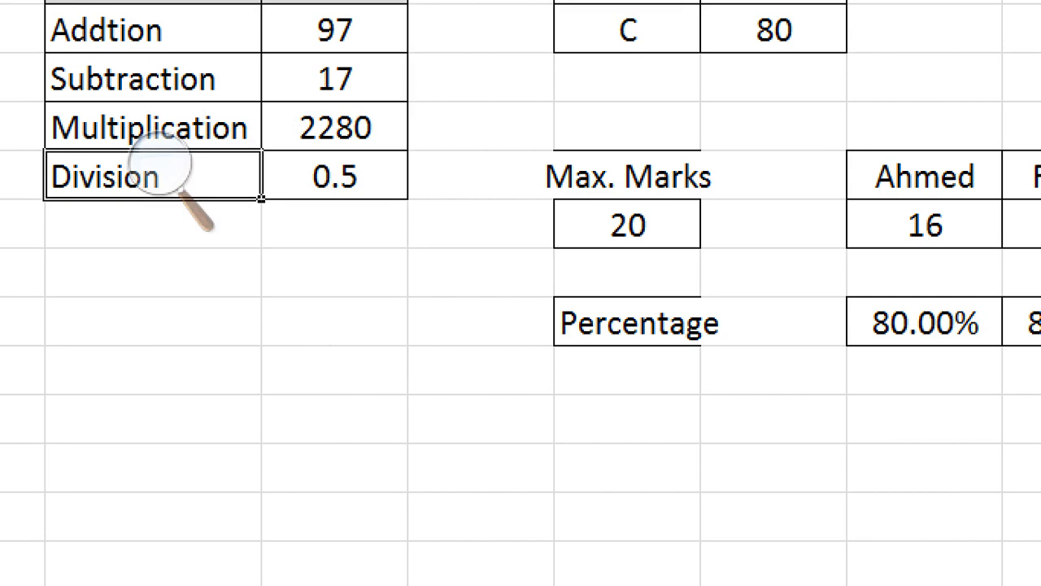
right_click(160, 171)
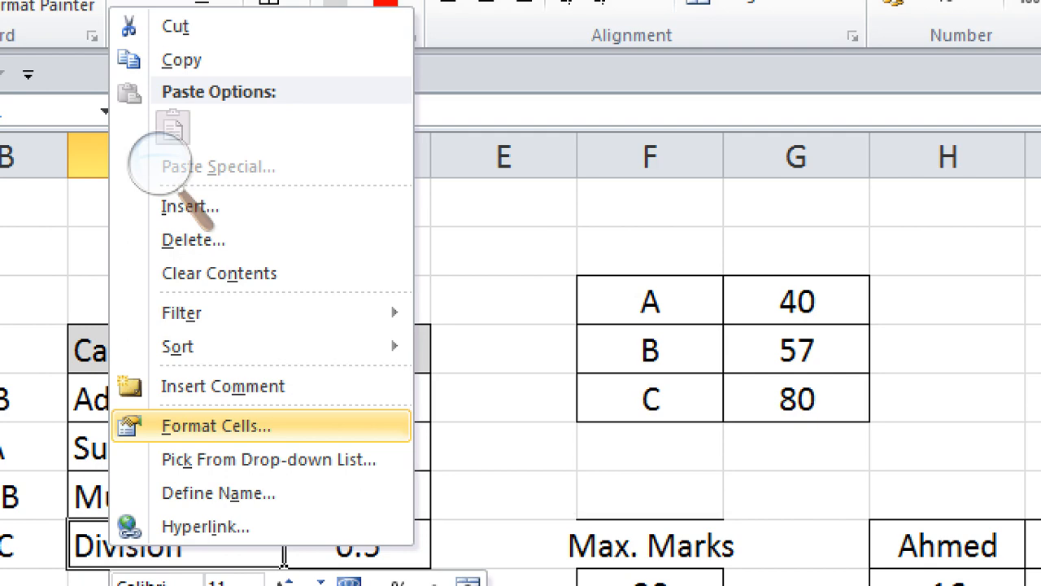
click(217, 427)
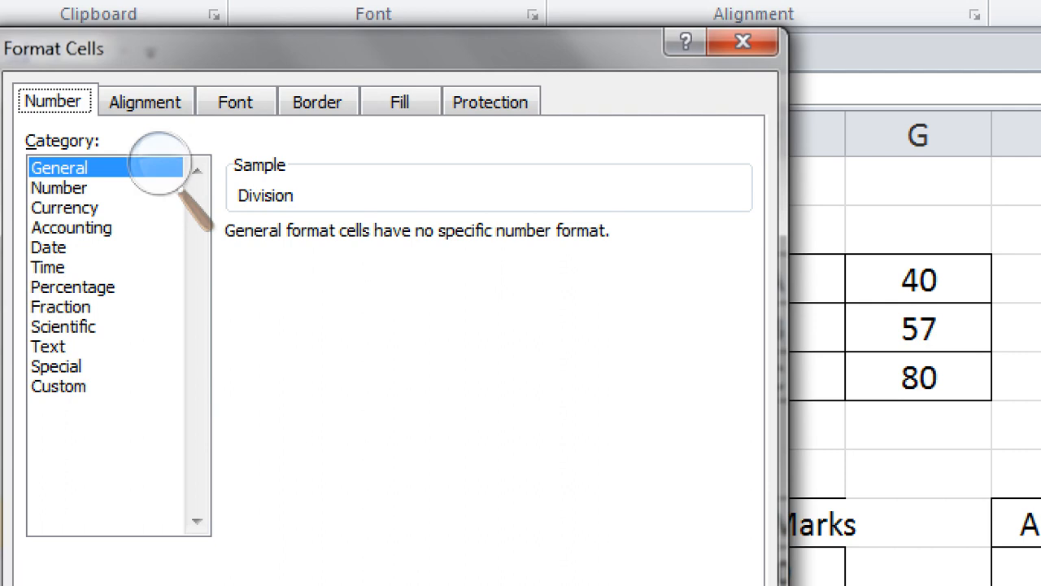
click(60, 188)
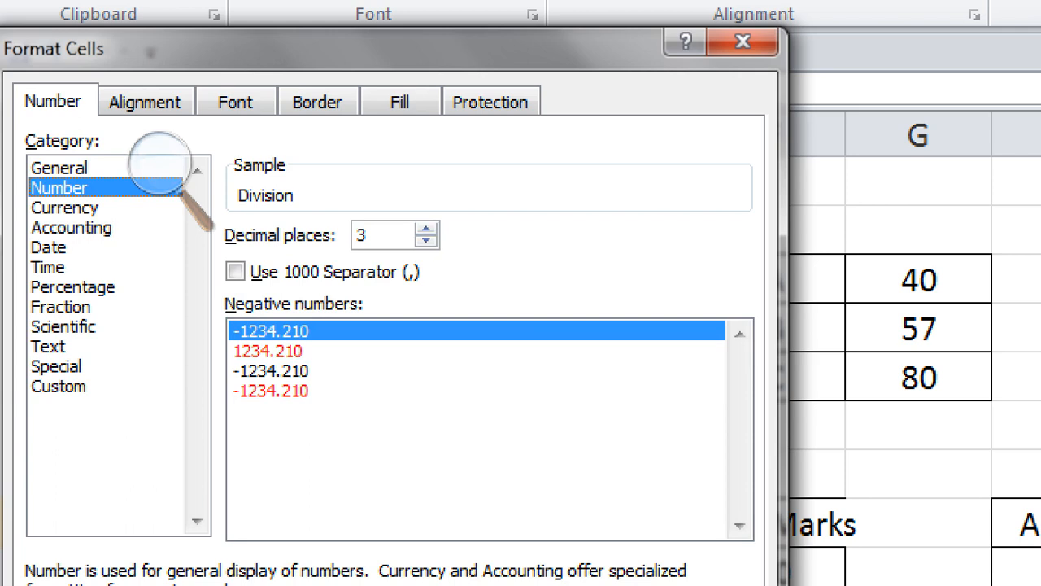
click(64, 208)
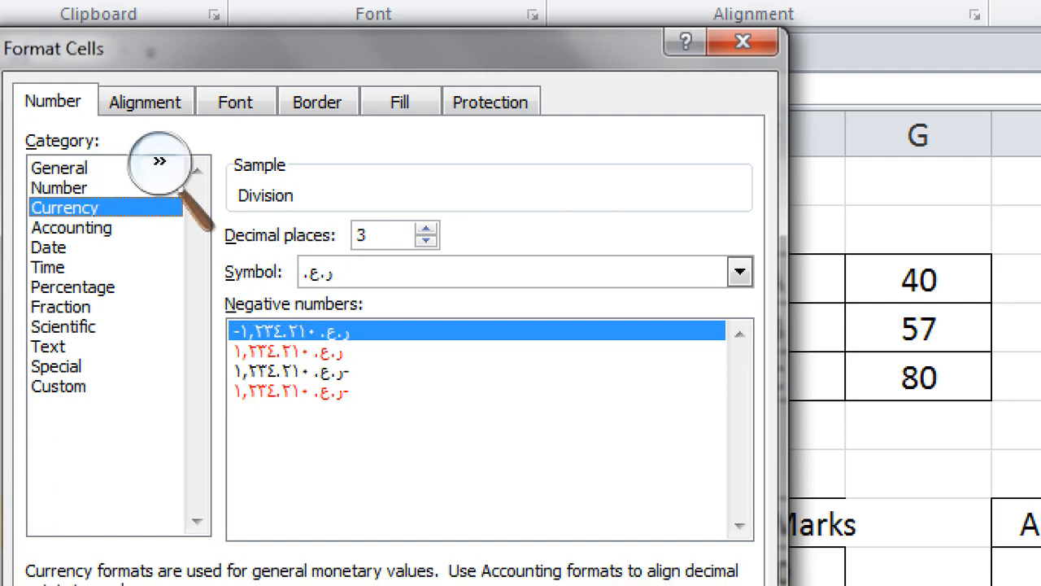
click(744, 43)
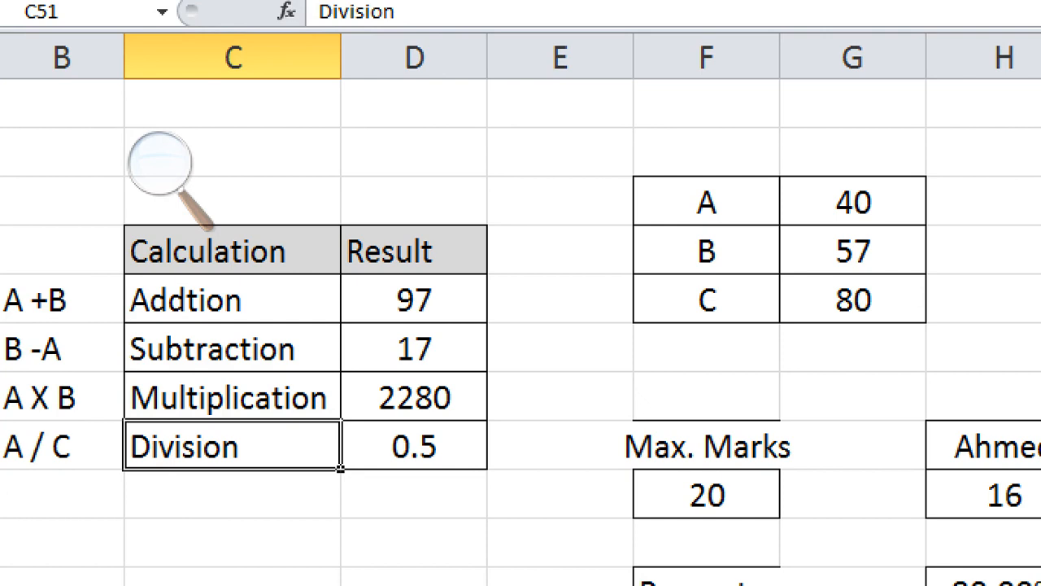
Open the Format Cells settings for the four calculation results in D48:D51 and move the Magnifier control off the category list.
drag(414, 299, 415, 446)
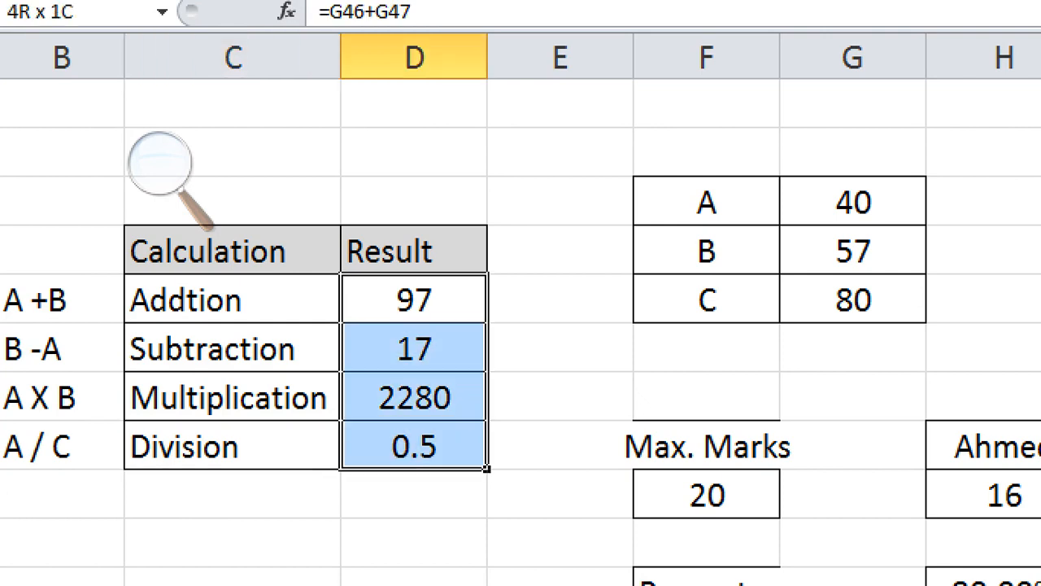
right_click(419, 455)
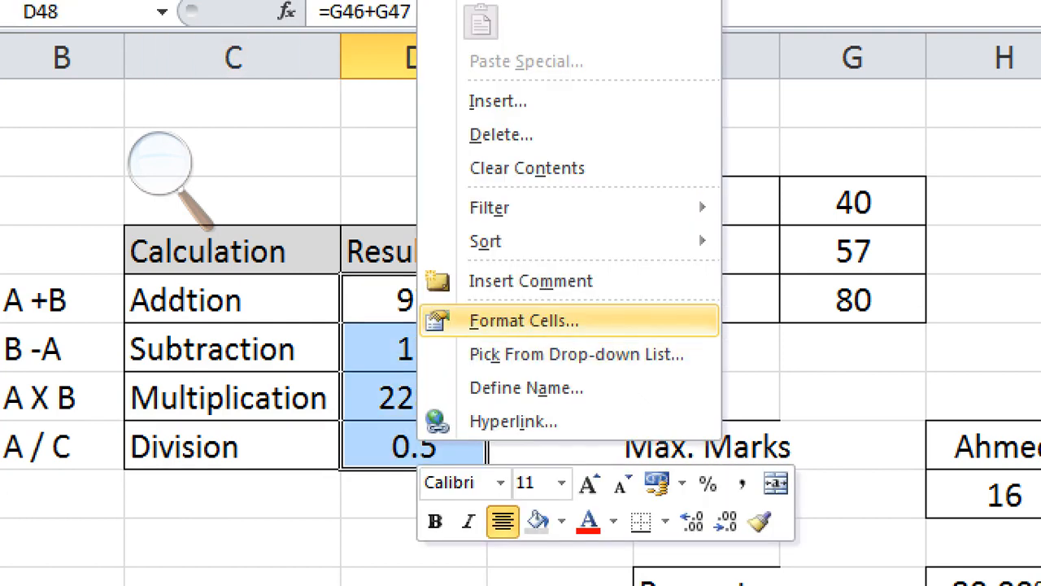
click(524, 320)
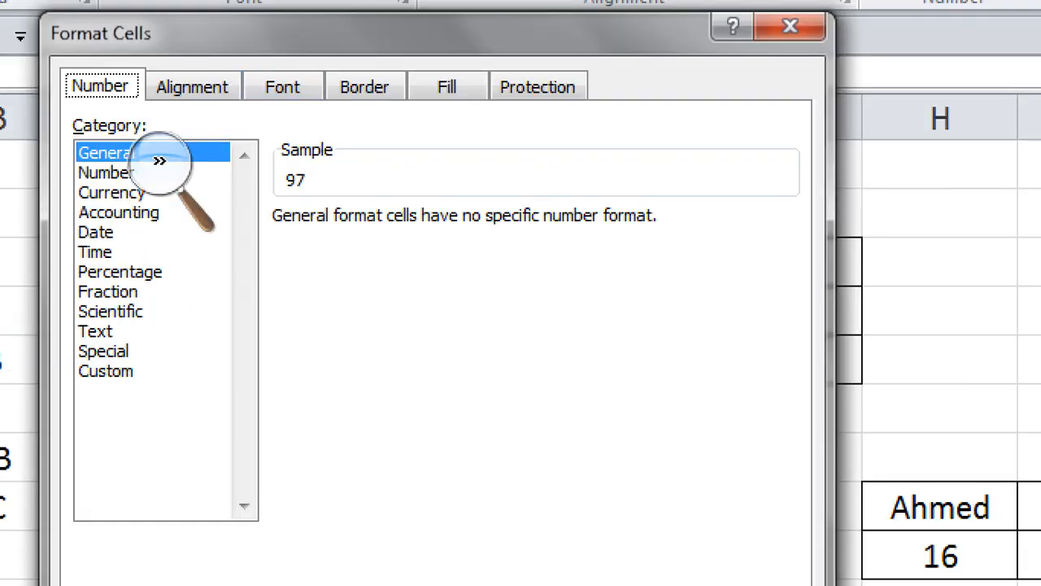
click(160, 160)
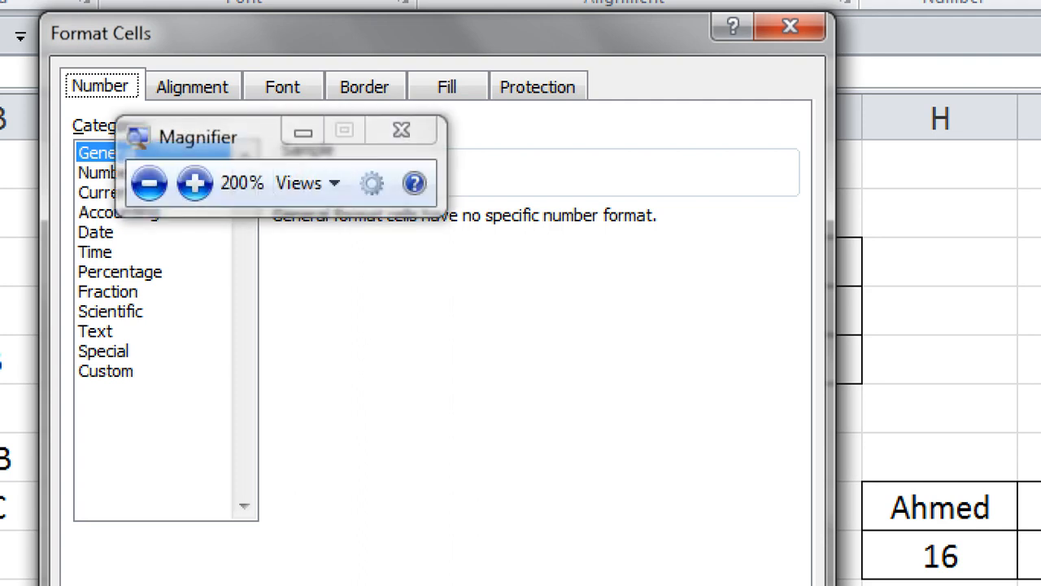
drag(228, 137, 921, 96)
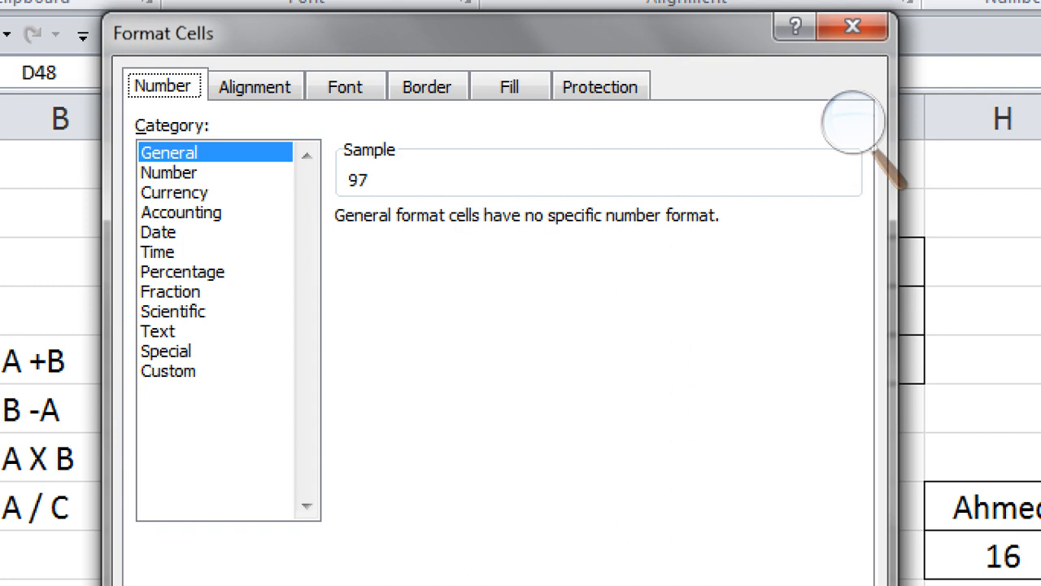
Preview the Number format with 2 decimal places on the results, and switch to the Currency format with 3 decimal places.
click(169, 172)
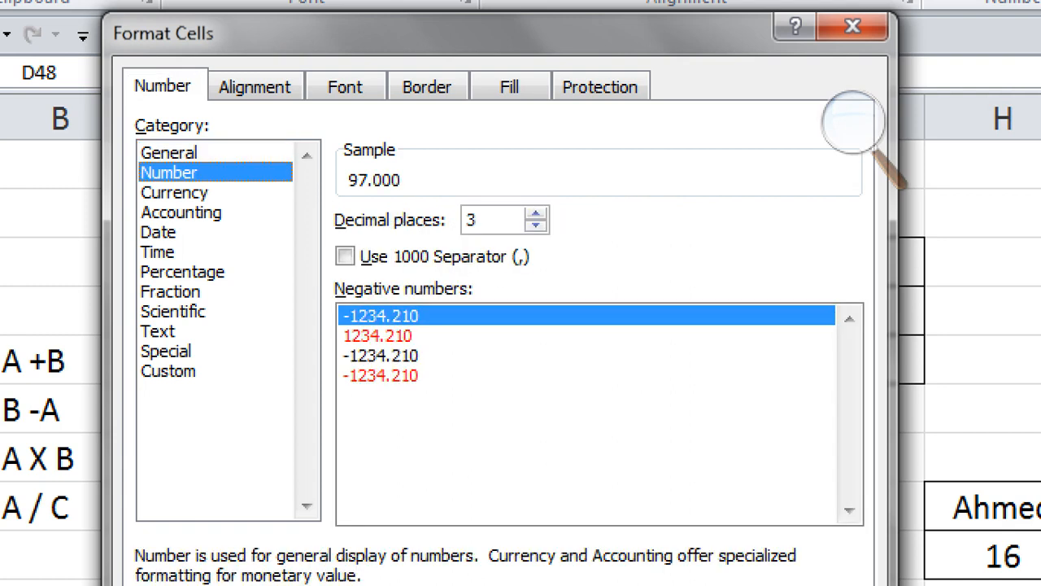
click(535, 226)
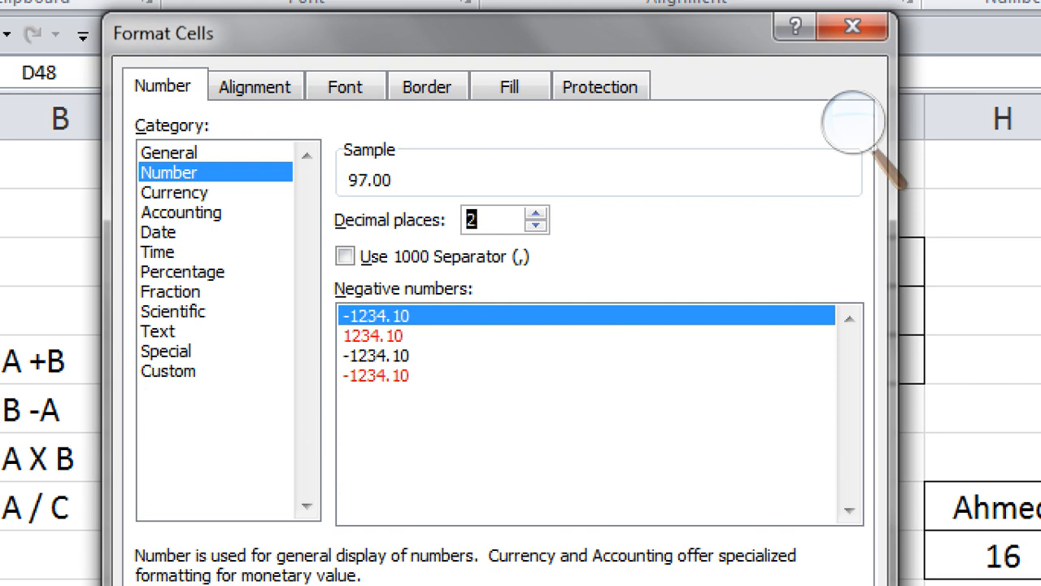
click(175, 193)
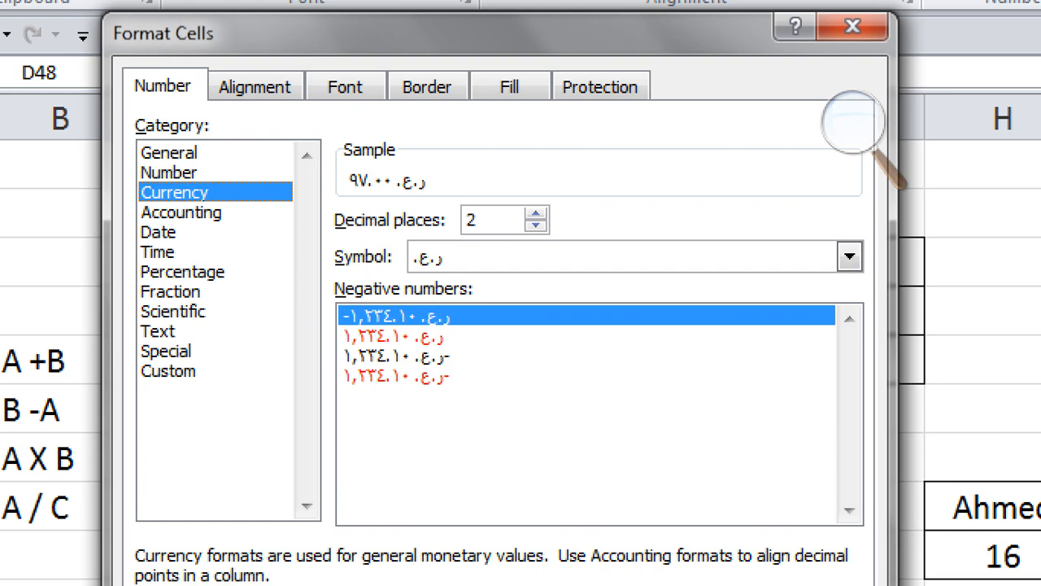
click(849, 256)
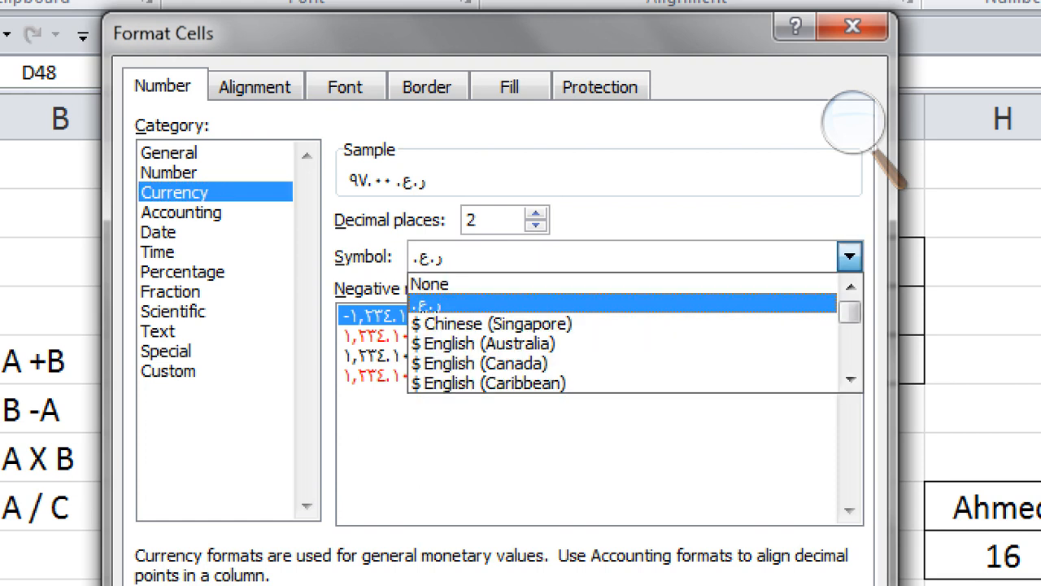
click(849, 256)
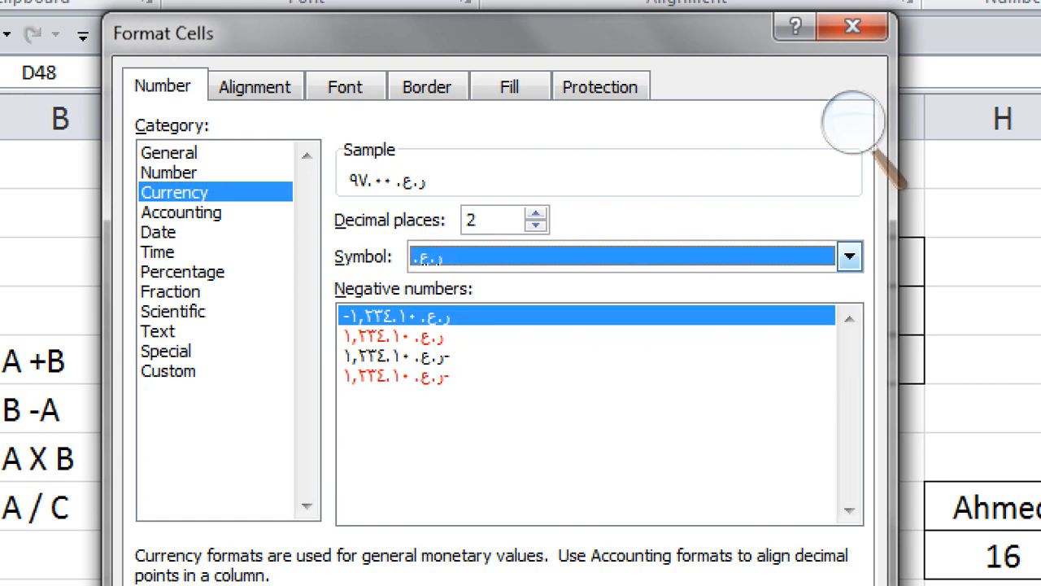
click(535, 213)
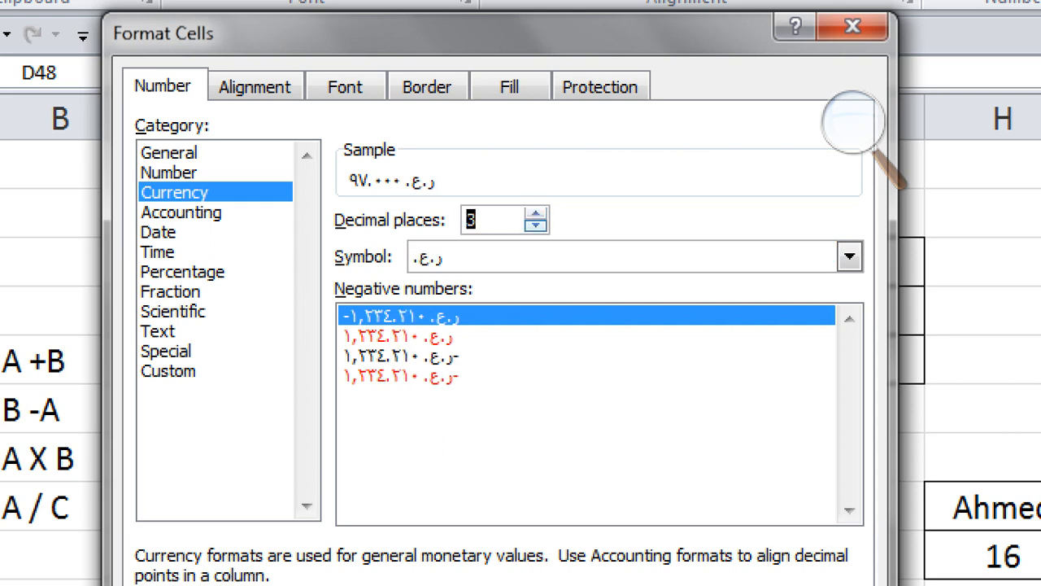
Review the available currency symbols and choose the Omani rial symbol (ر.ع.) for the Currency format.
click(850, 256)
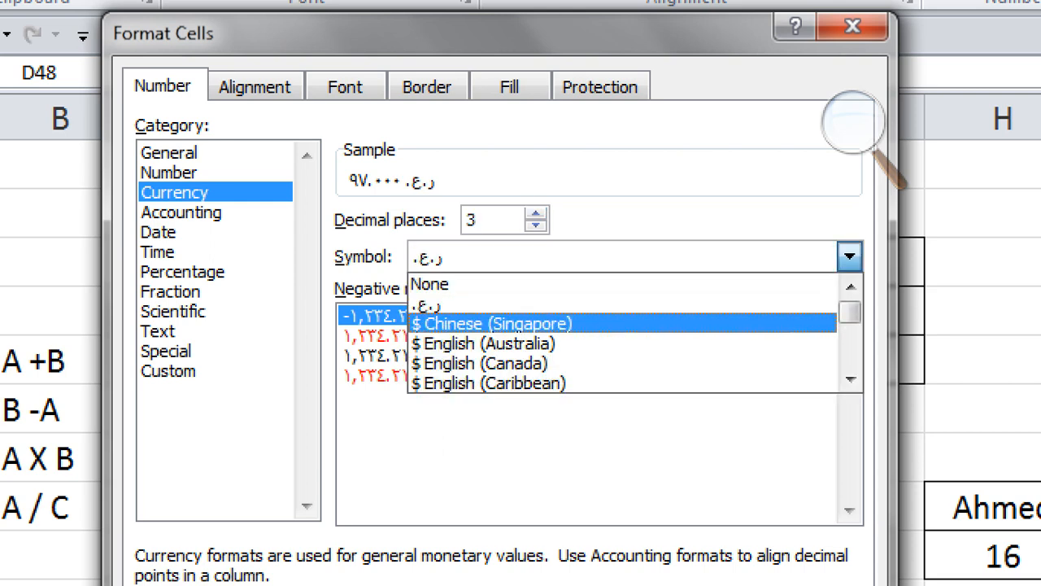
mouse_move(850, 313)
mouse_down()
mouse_move(849, 356)
mouse_move(849, 312)
mouse_up()
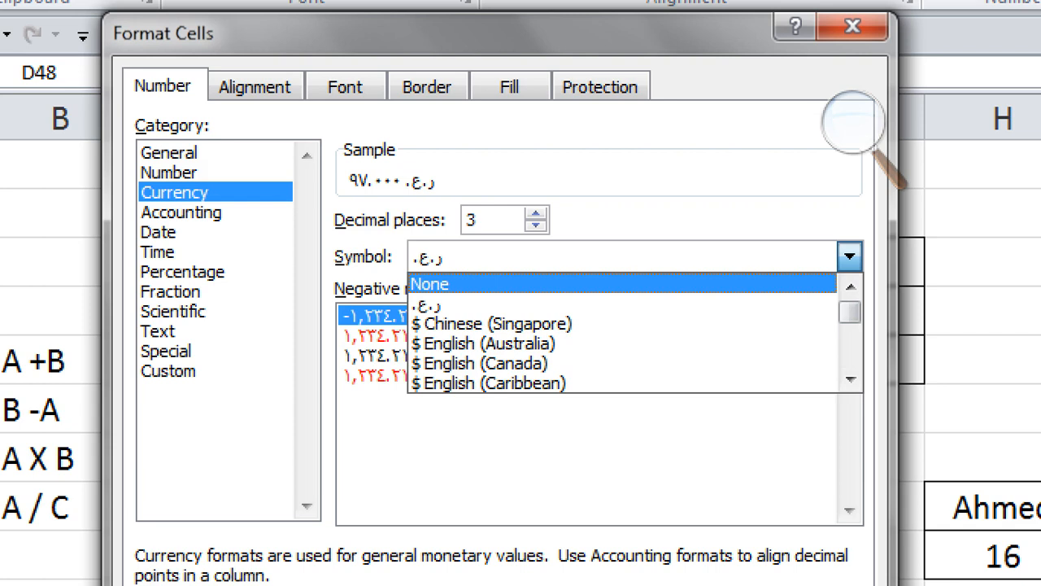
click(427, 304)
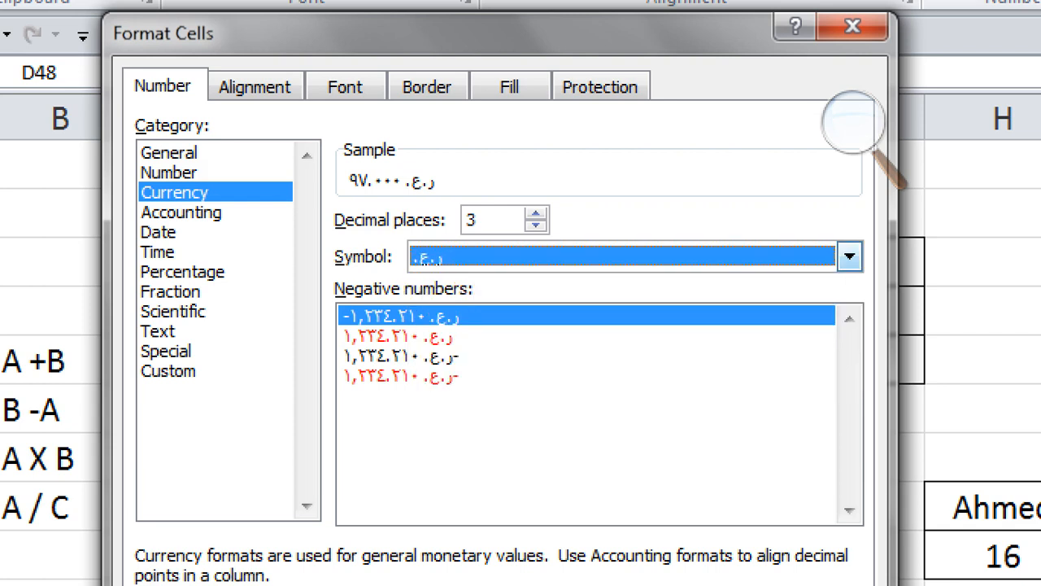
click(427, 259)
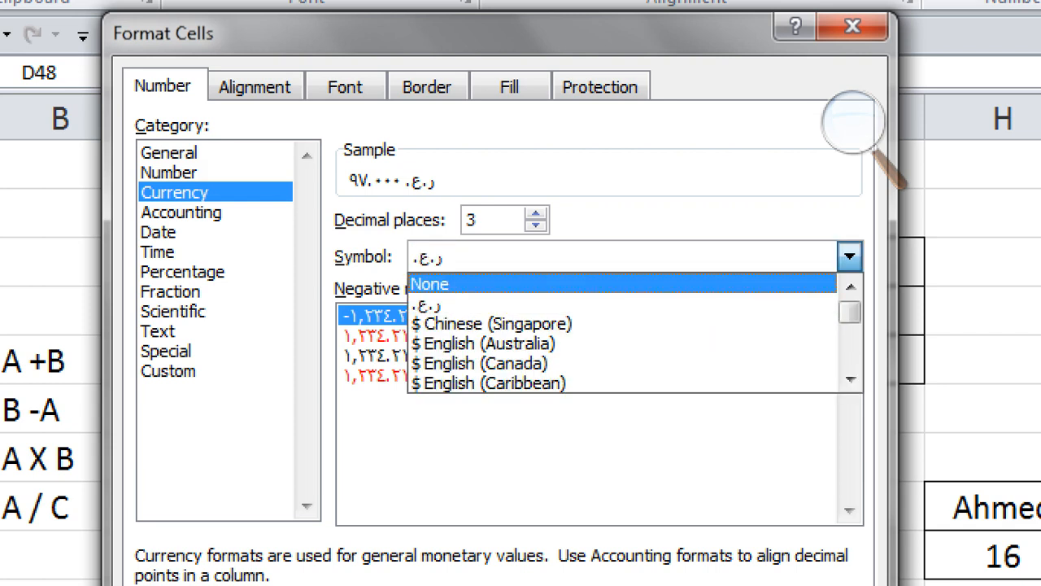
click(850, 256)
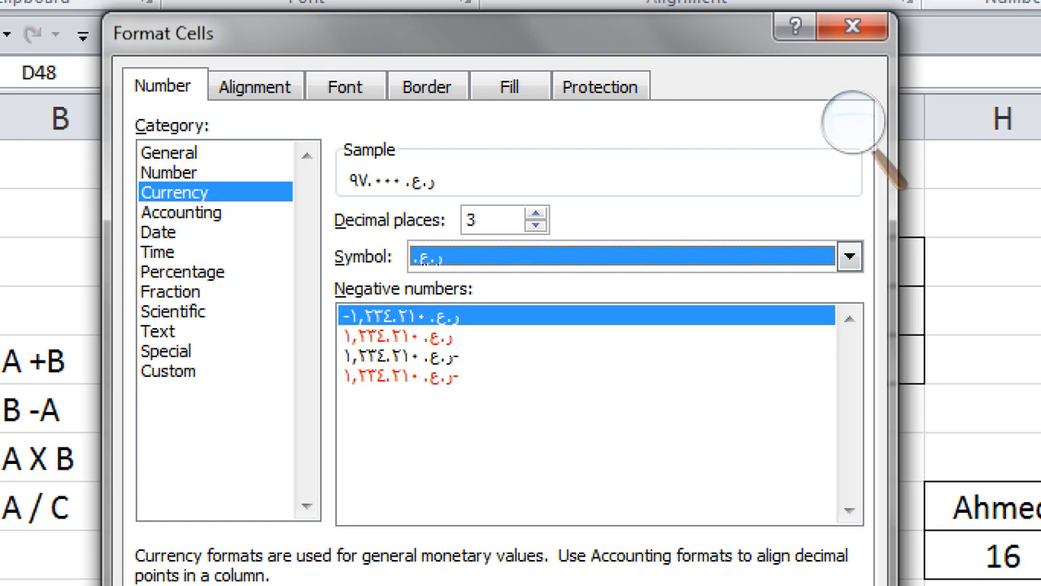
View the Accounting format options and the Date format's locale list, keeping Arabic (Oman) as the locale.
click(216, 213)
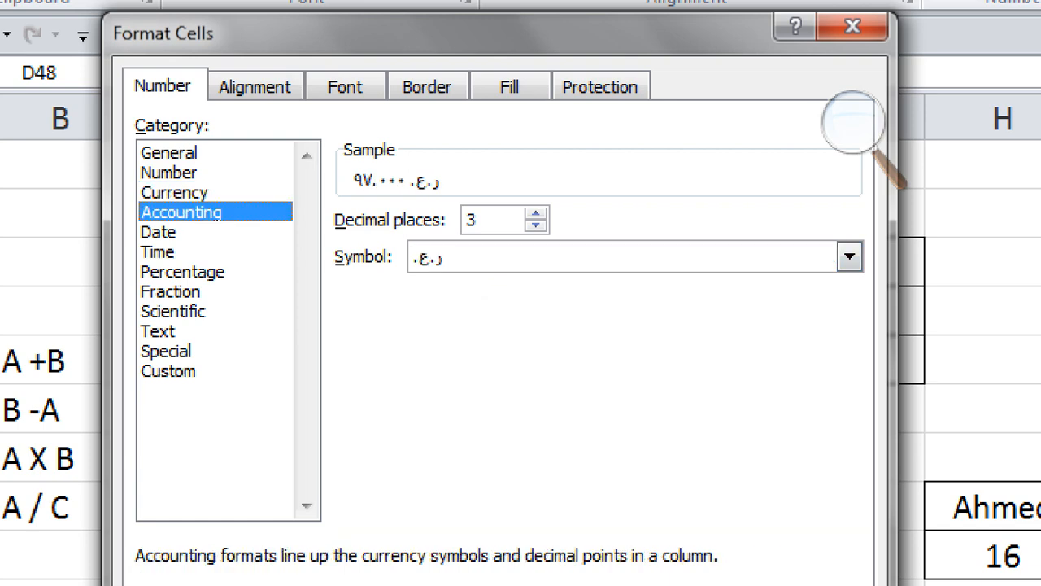
key(Down)
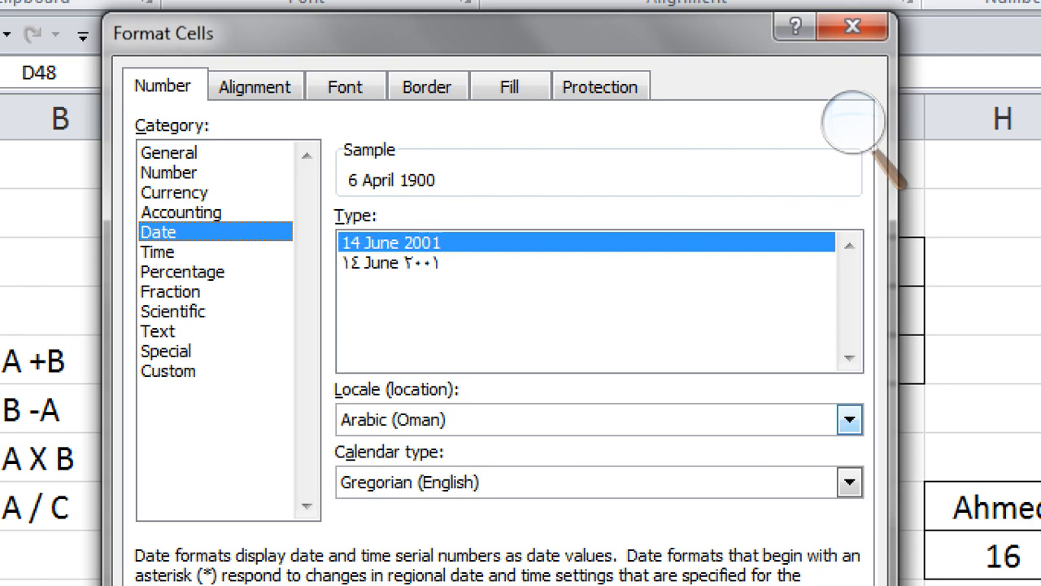
click(848, 420)
click(849, 419)
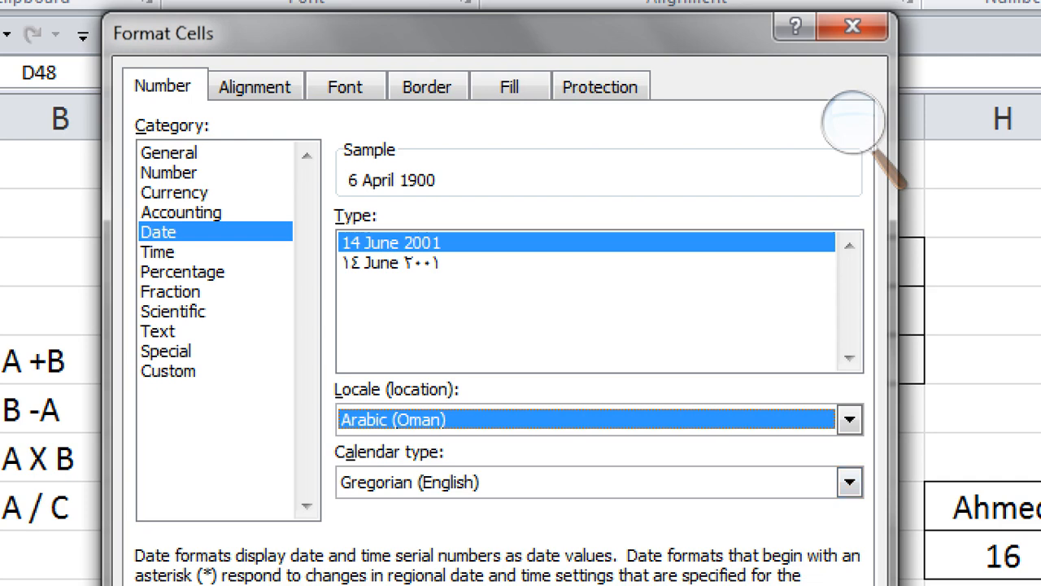
Preview the Time format with the 1:30 PM type, and choose the Percentage format with 2 decimal places.
click(158, 252)
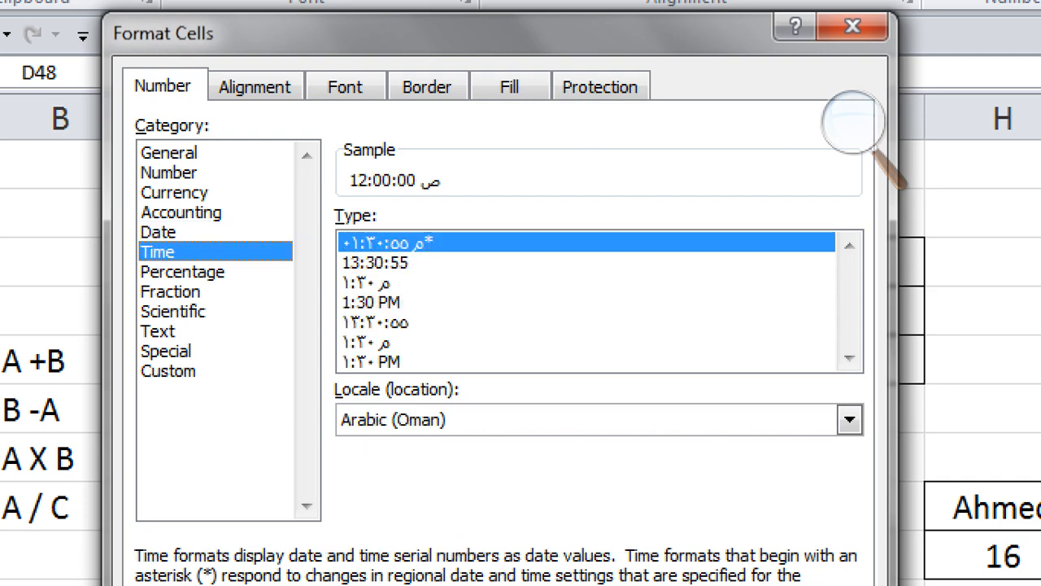
click(371, 303)
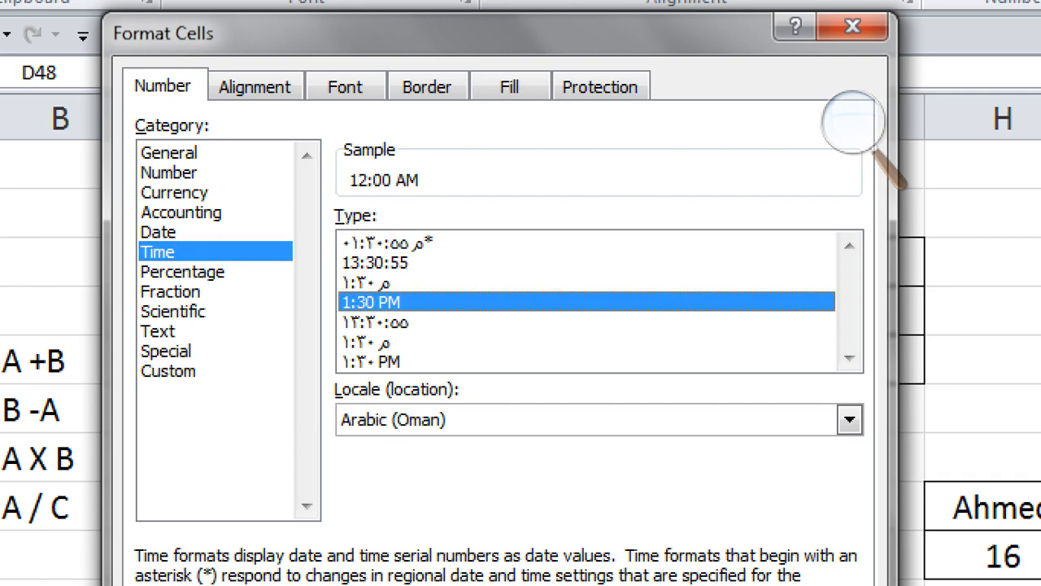
click(210, 273)
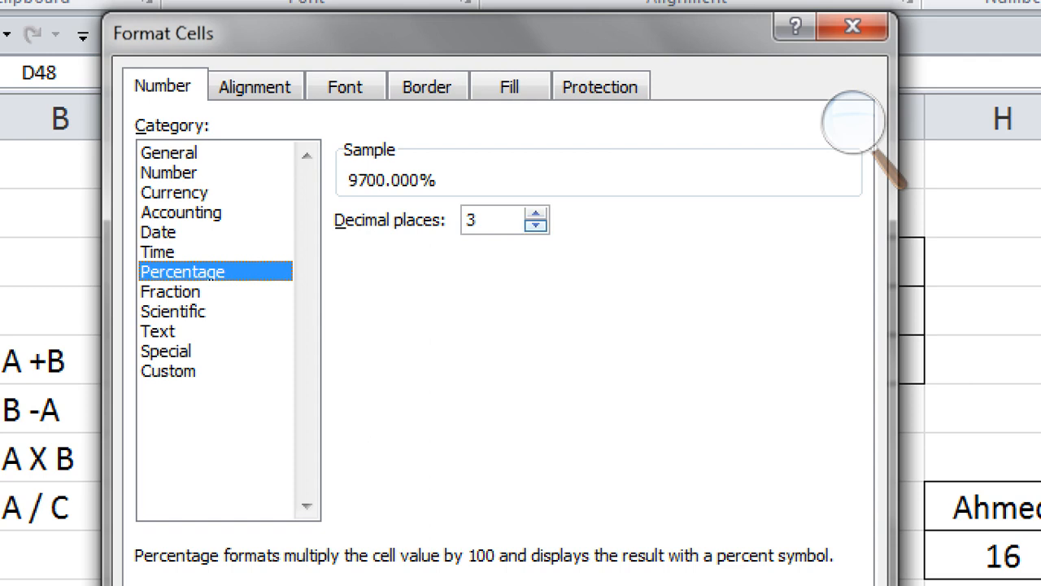
click(535, 225)
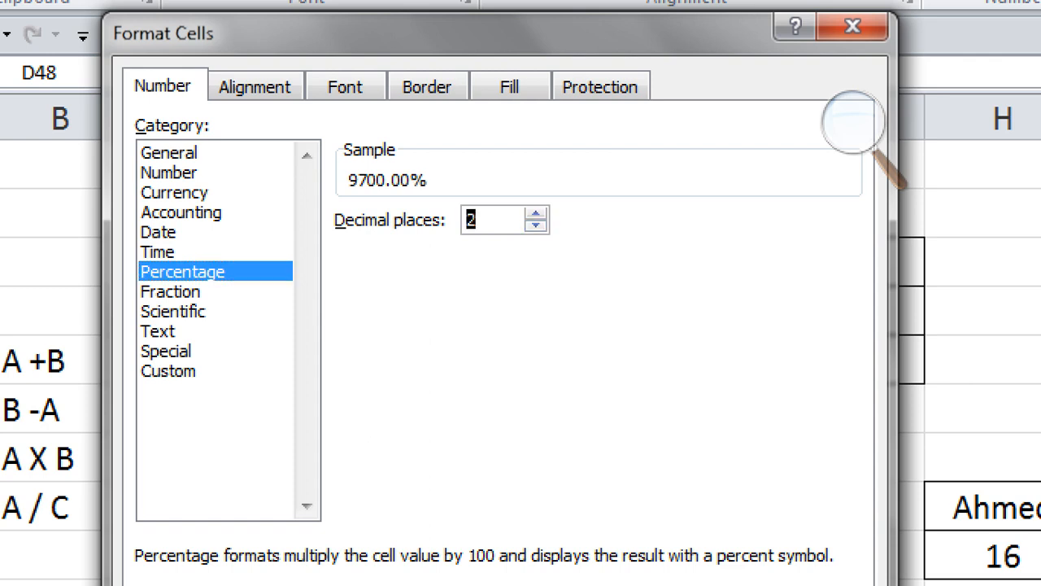
Preview the Fraction and Scientific number formats for the results, and choose the Text format.
click(171, 291)
click(173, 312)
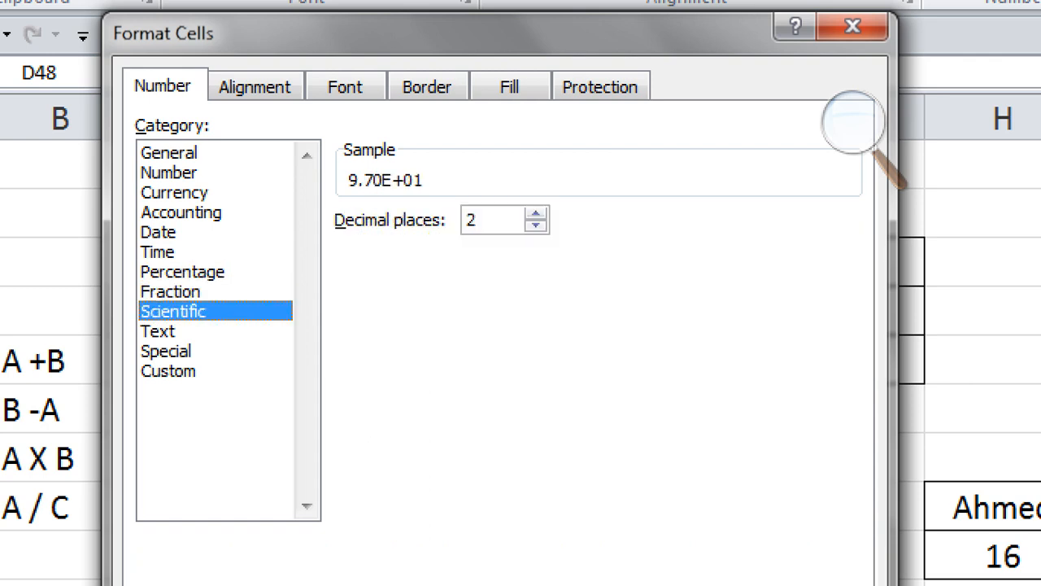
click(174, 331)
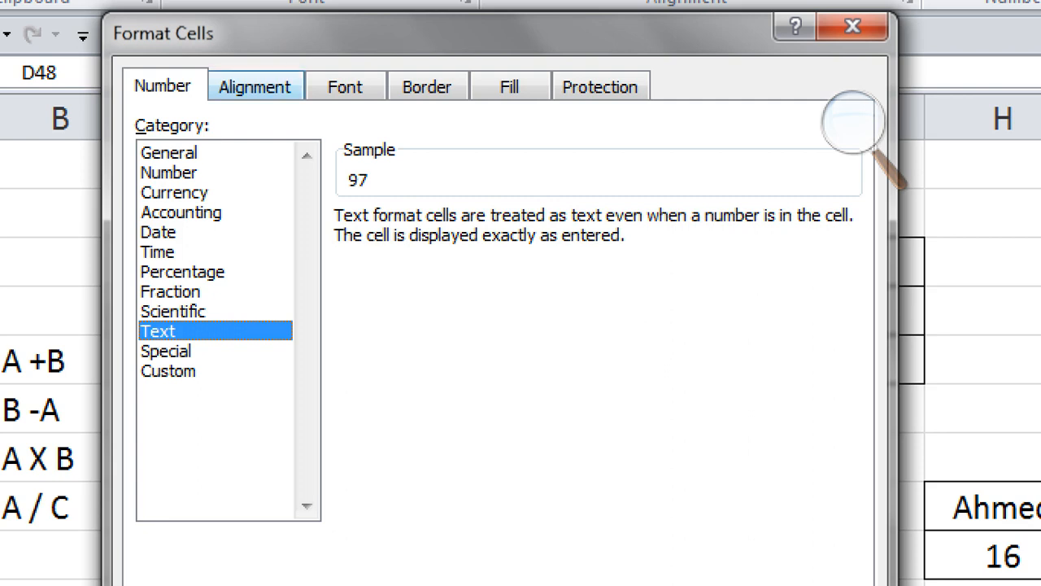
Try text orientations of -90, -45, -30, 90 and 26 degrees in the alignment settings, and set the orientation back to 0 degrees.
click(255, 87)
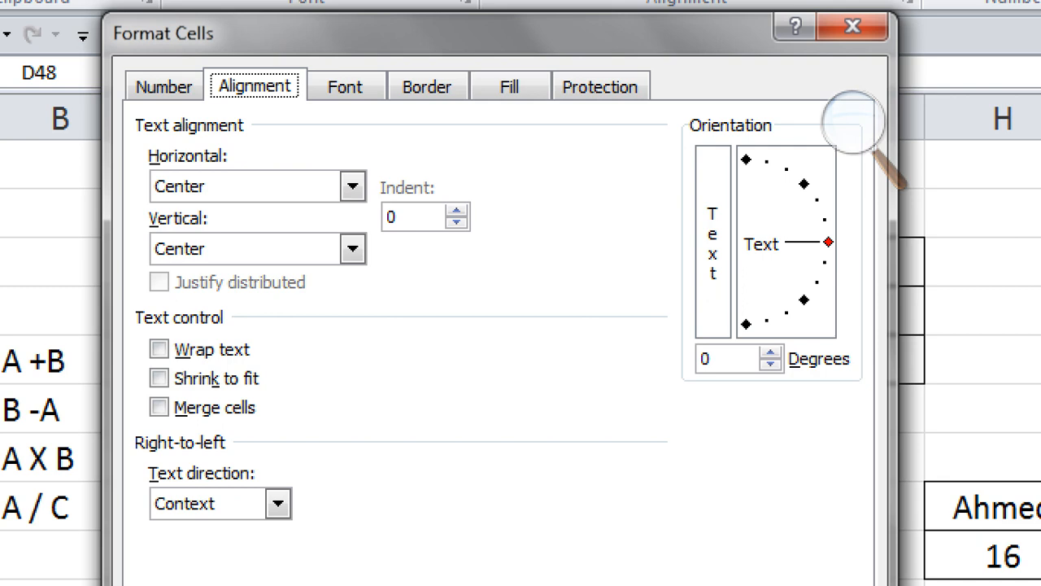
drag(828, 242, 746, 324)
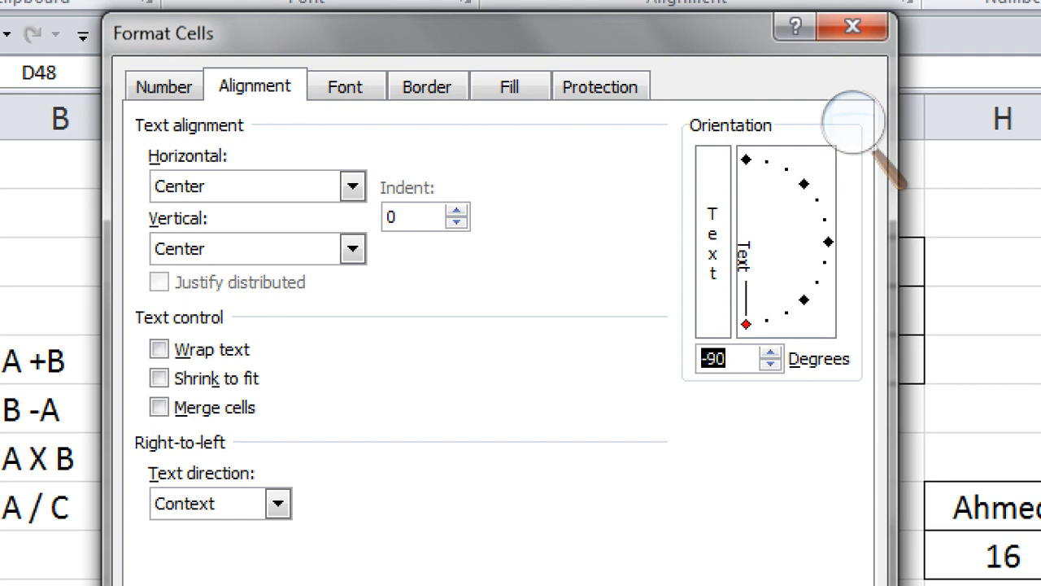
text(-68-45)
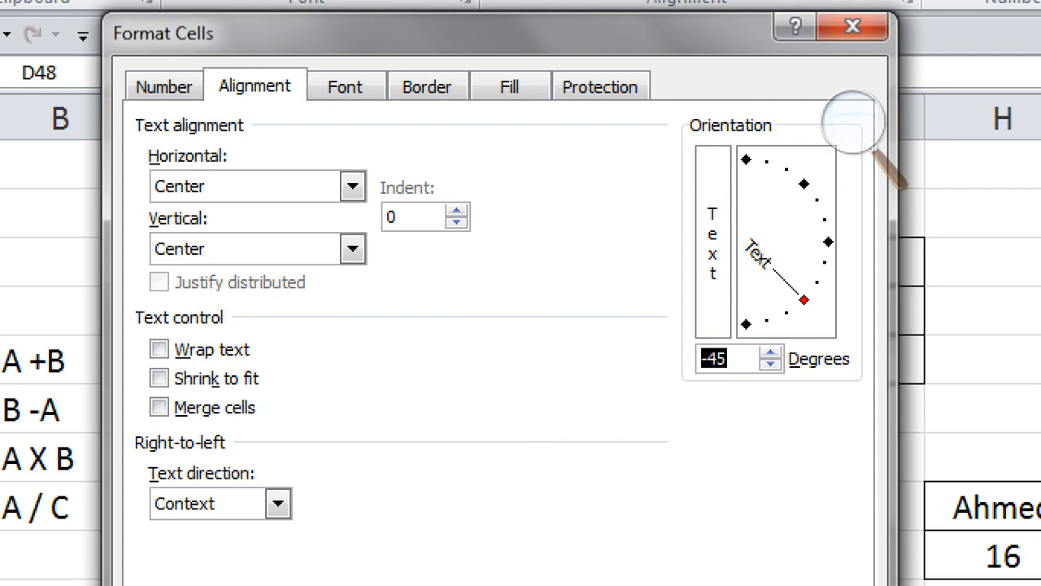
text(-30)
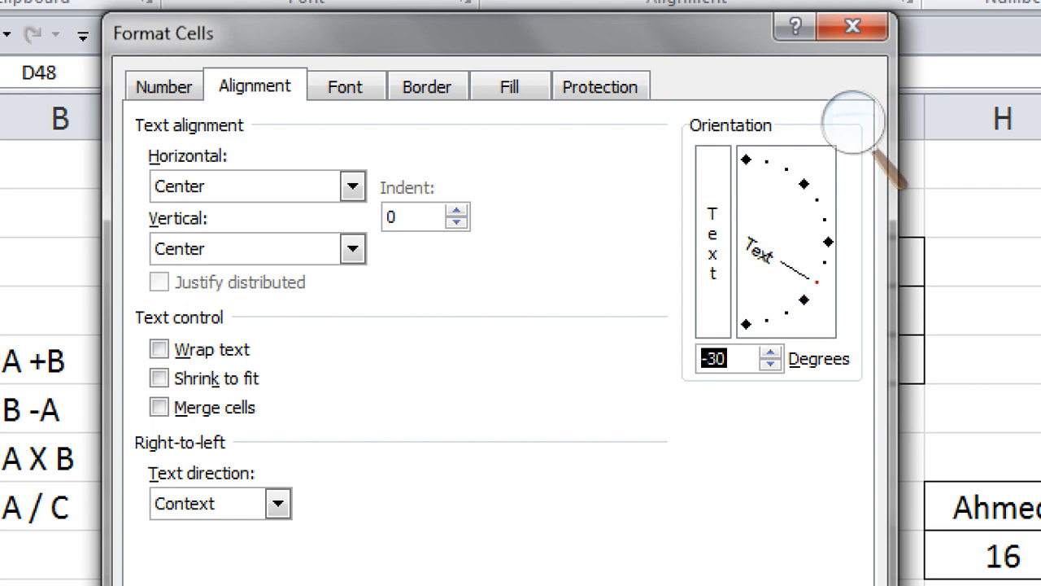
text(90)
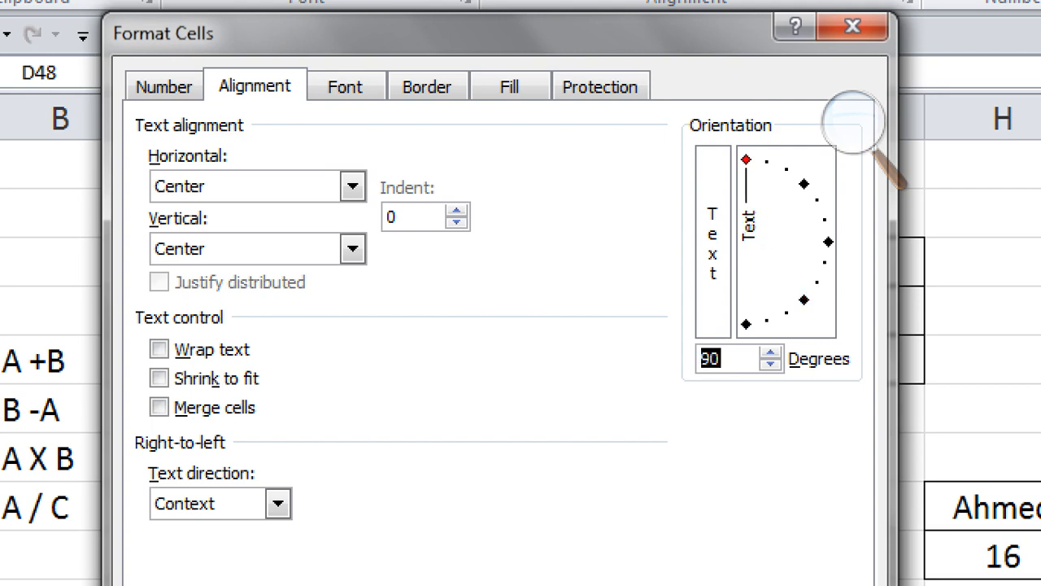
text(30)
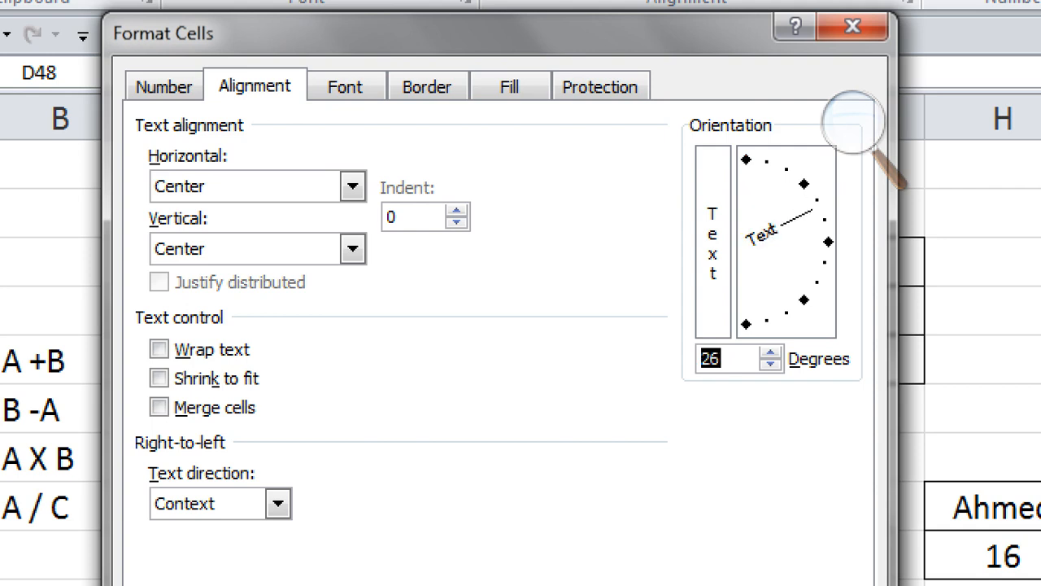
key(BackSpace)
key(BackSpace)
text(0)
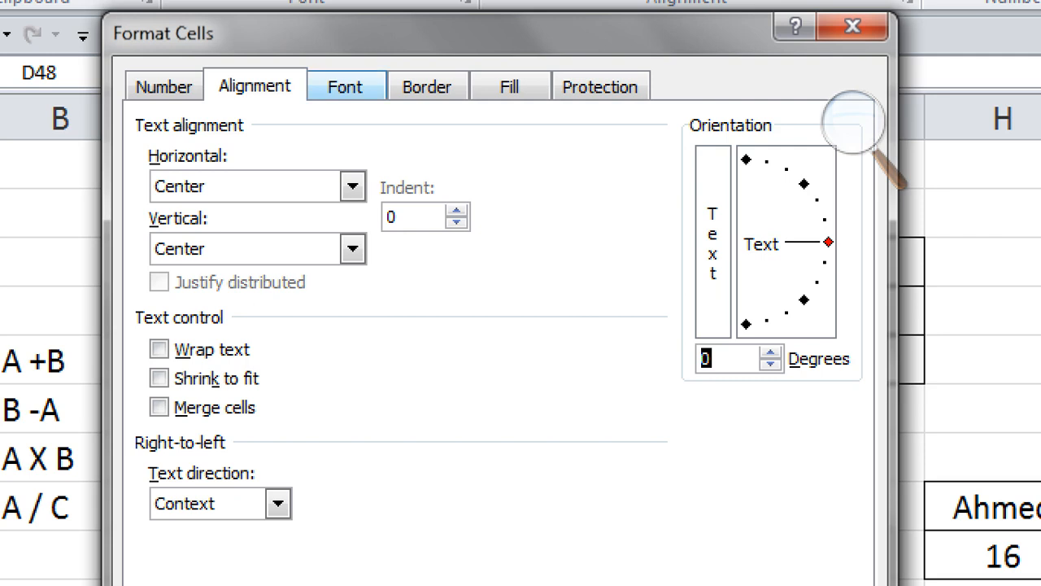
View the font settings and the available font colors, leaving the font color as it is.
click(345, 86)
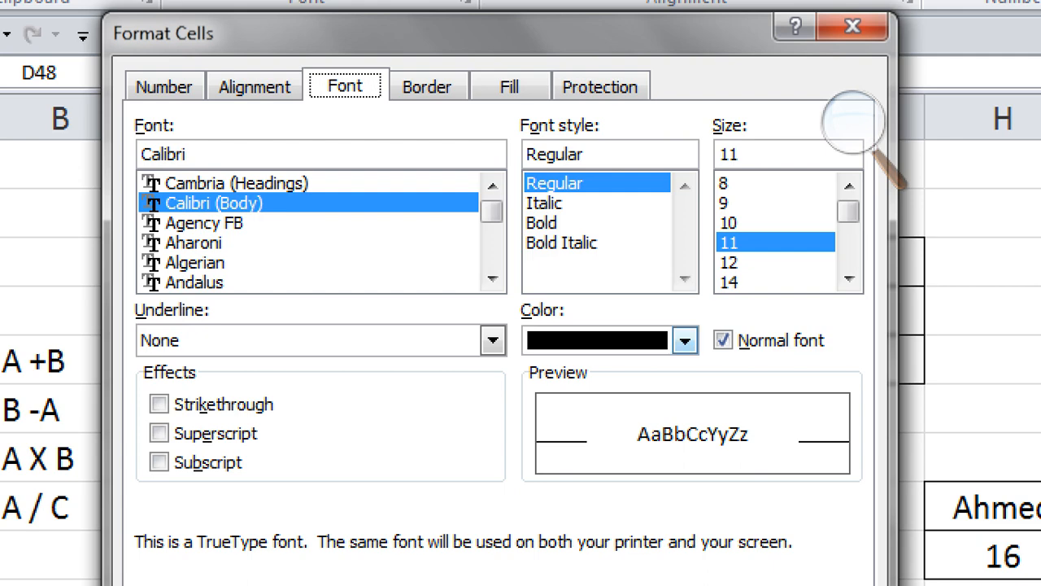
click(685, 340)
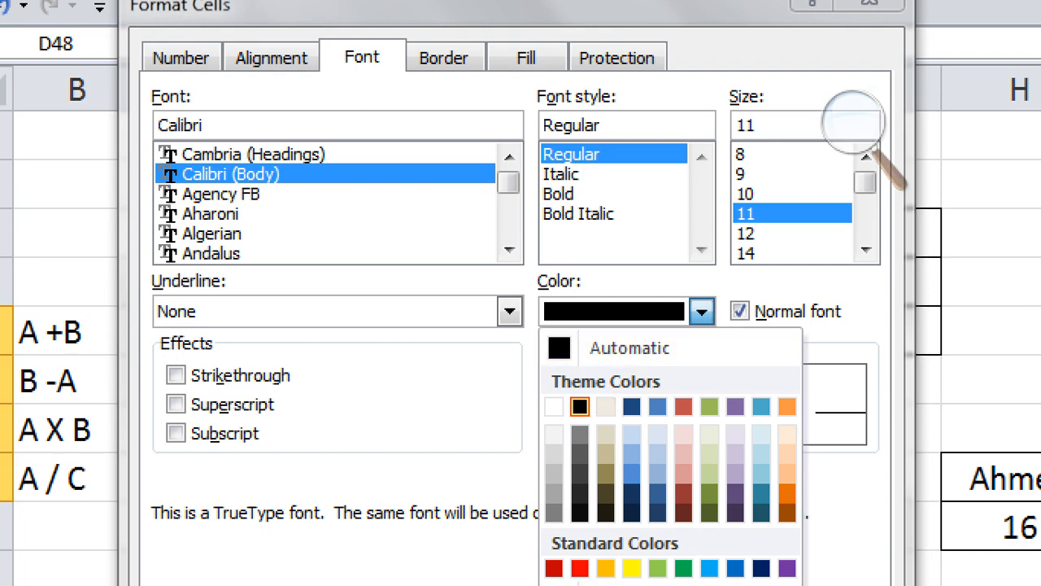
key(Escape)
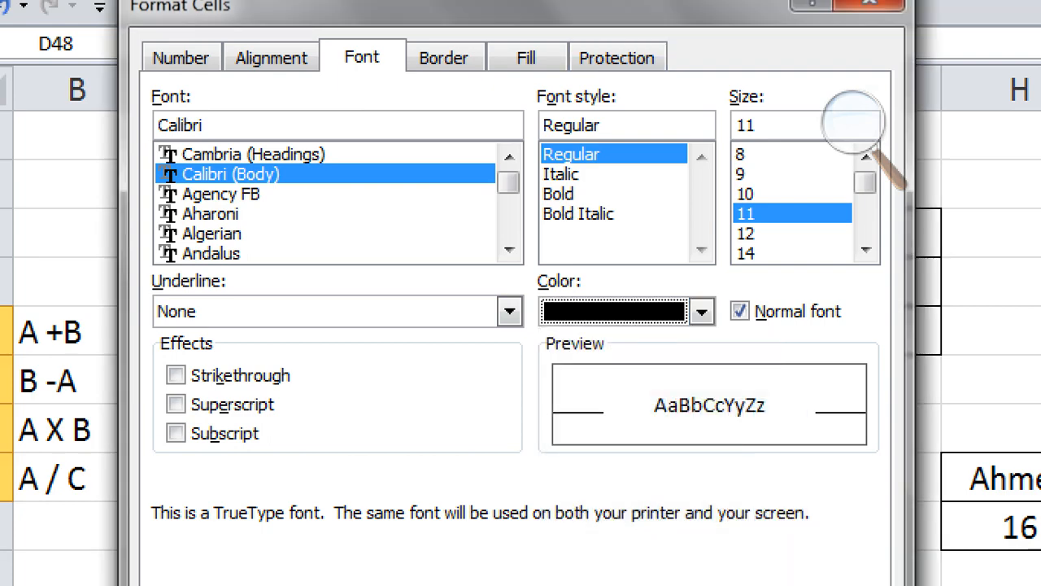
Assign thick solid borders to the top edge, left edge and inner horizontal lines of the results, and reselect the thin solid line style.
click(444, 58)
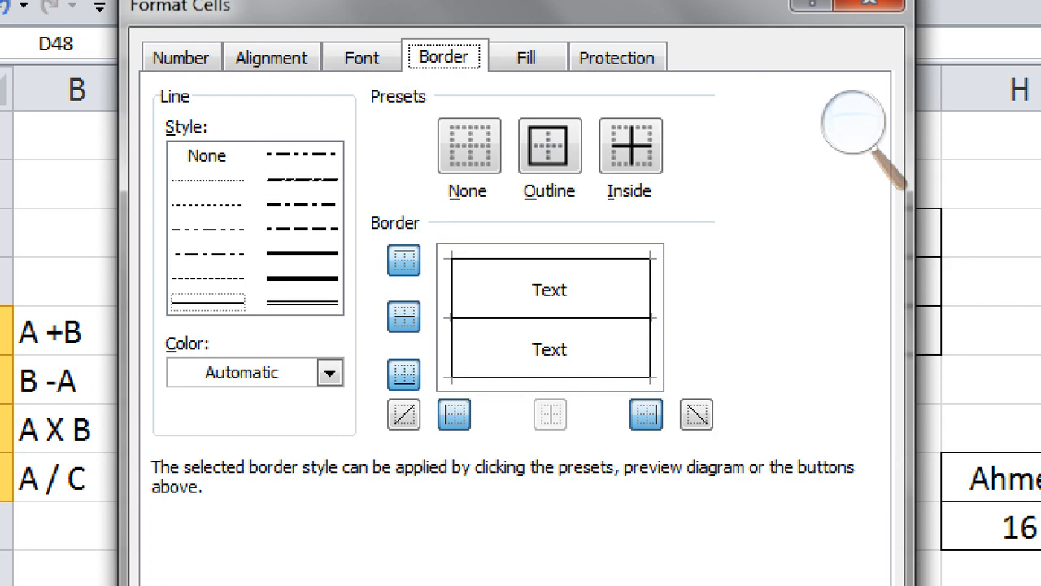
click(303, 279)
click(551, 258)
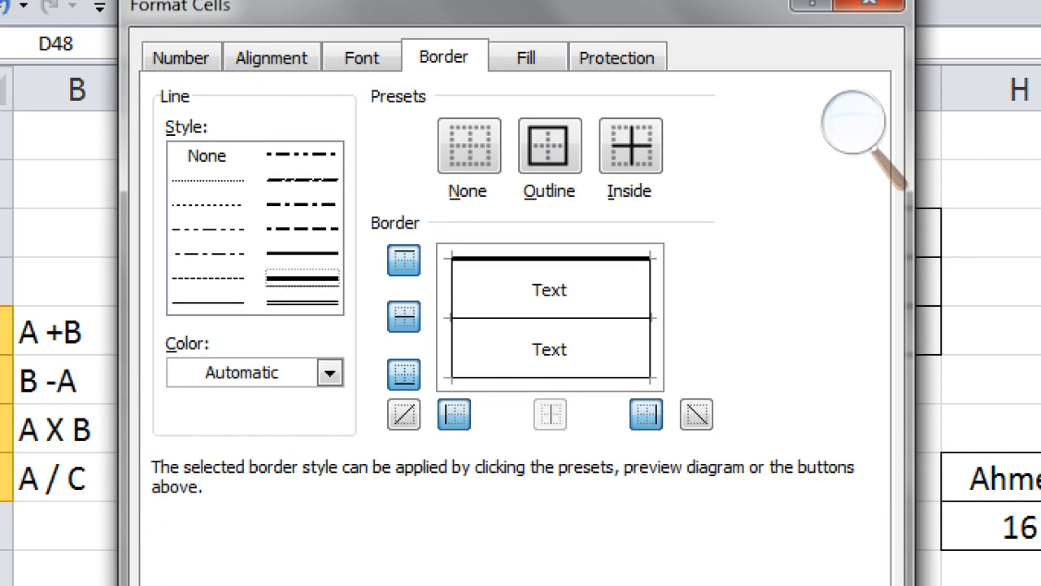
click(452, 317)
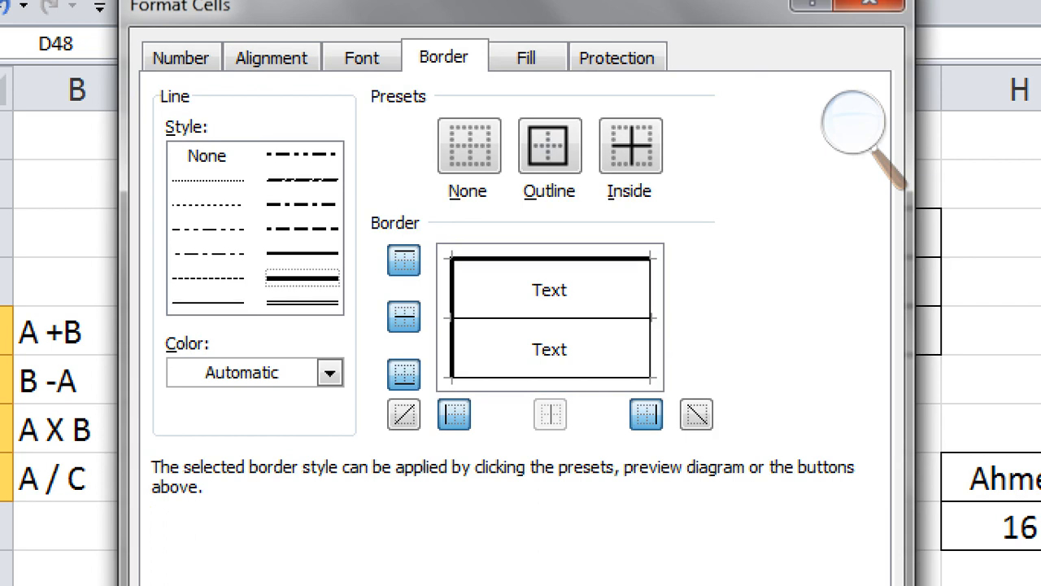
click(551, 319)
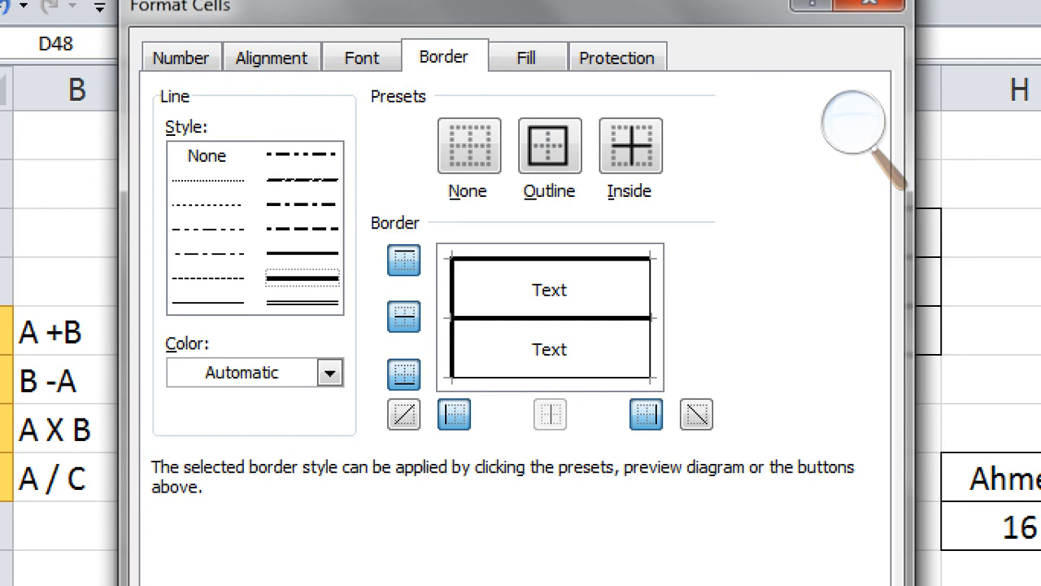
click(207, 302)
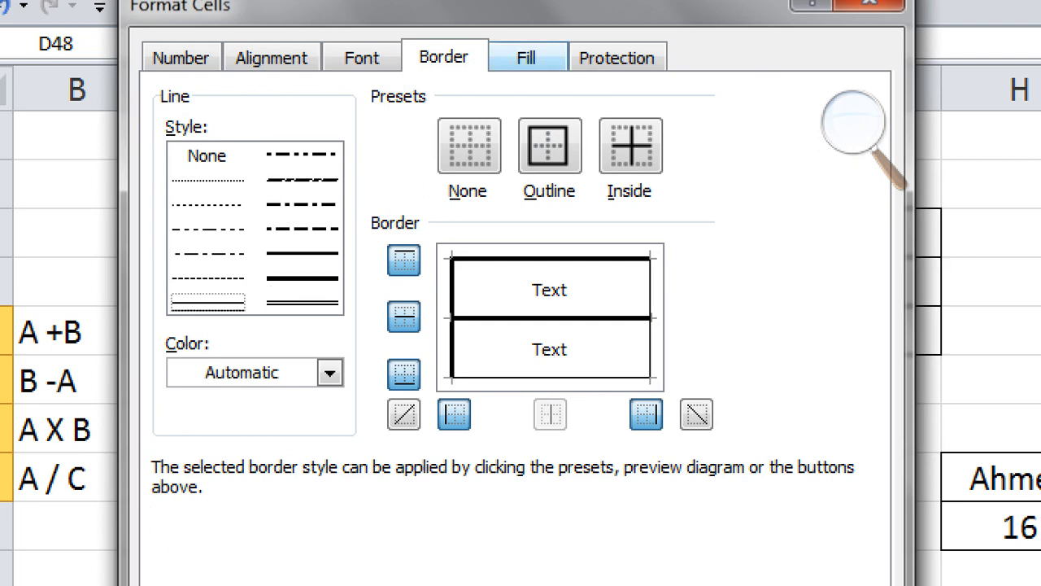
Try light purple and Orange, Accent 6, Lighter 40% as the second color of a horizontal gradient fill, and discard the fill effect.
click(526, 58)
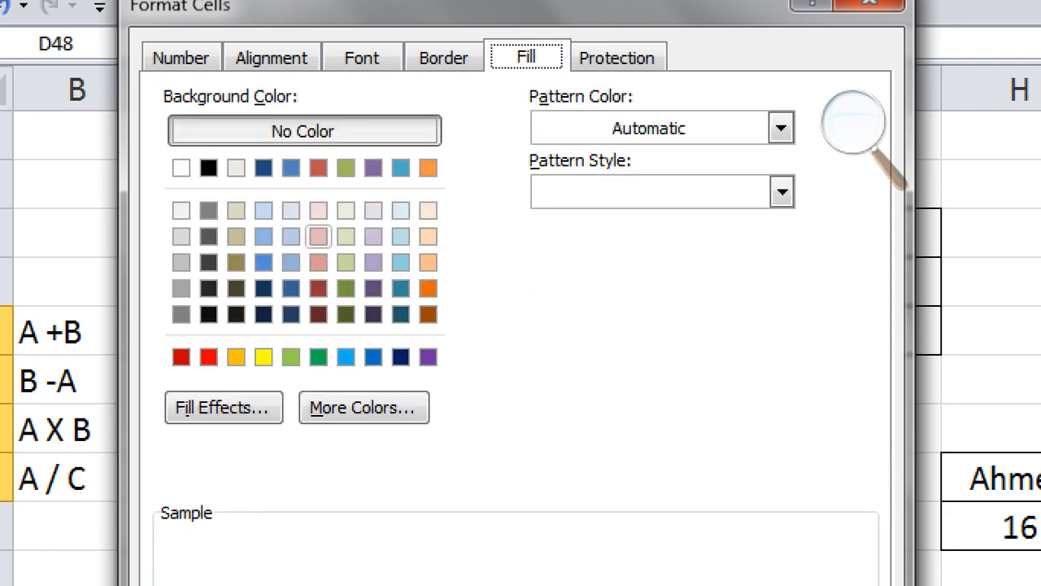
click(223, 407)
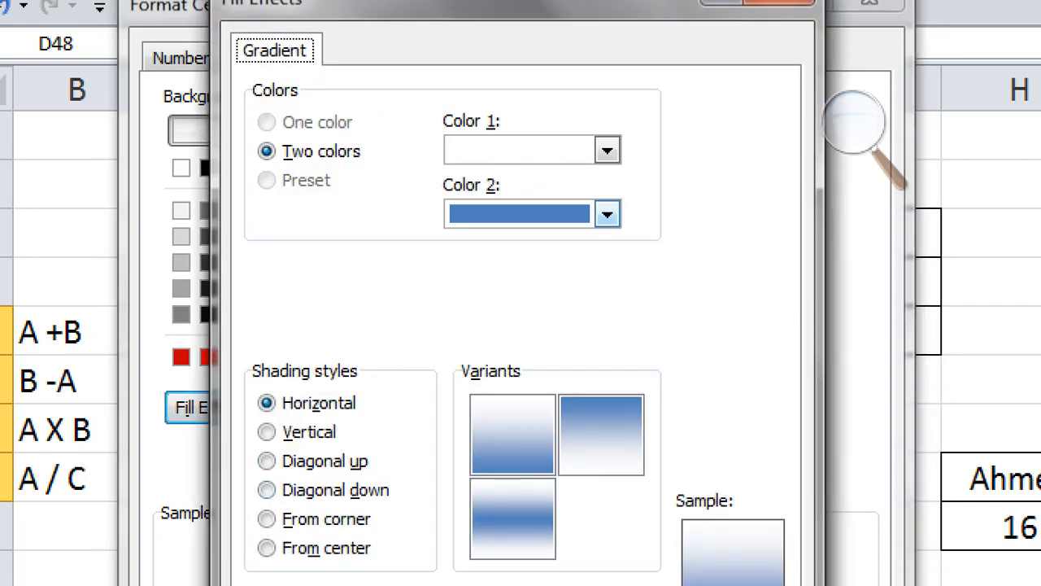
click(607, 214)
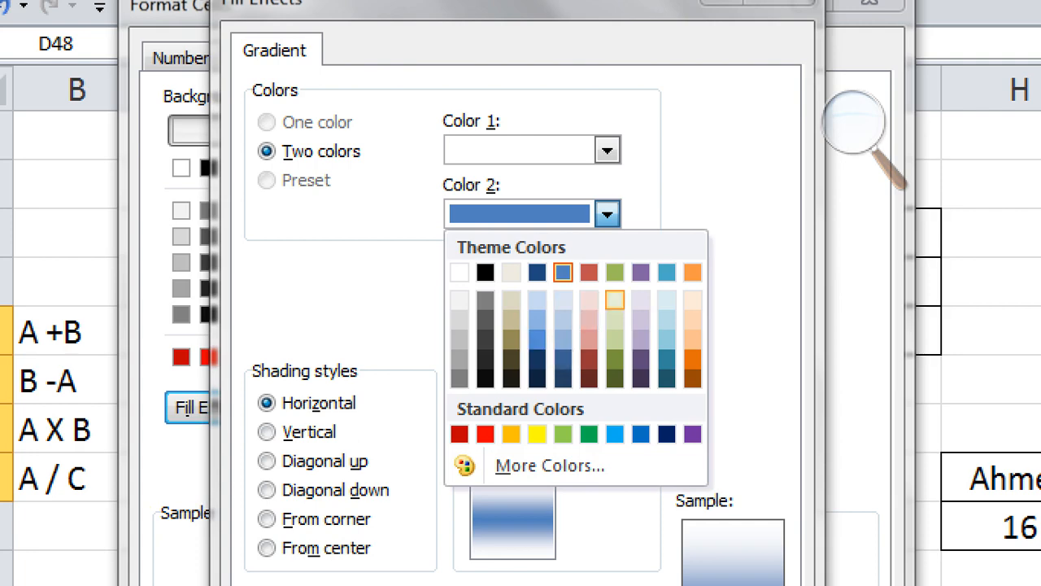
click(641, 320)
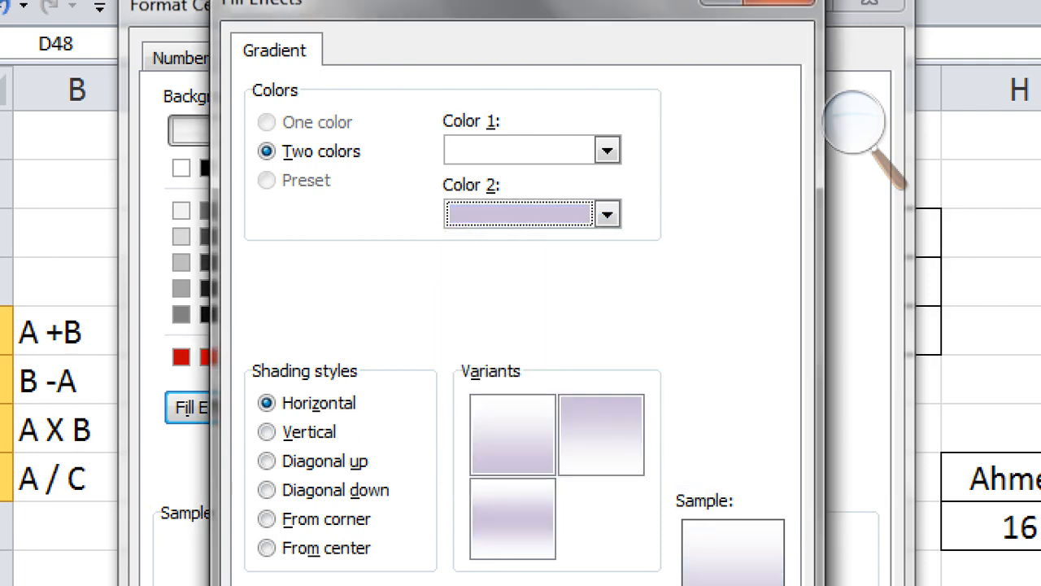
click(607, 214)
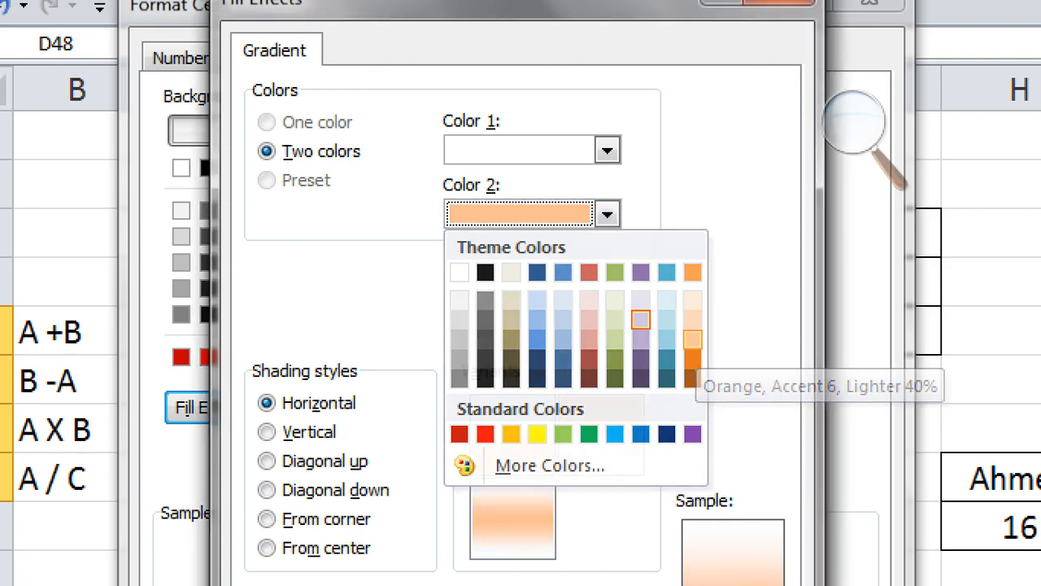
click(692, 339)
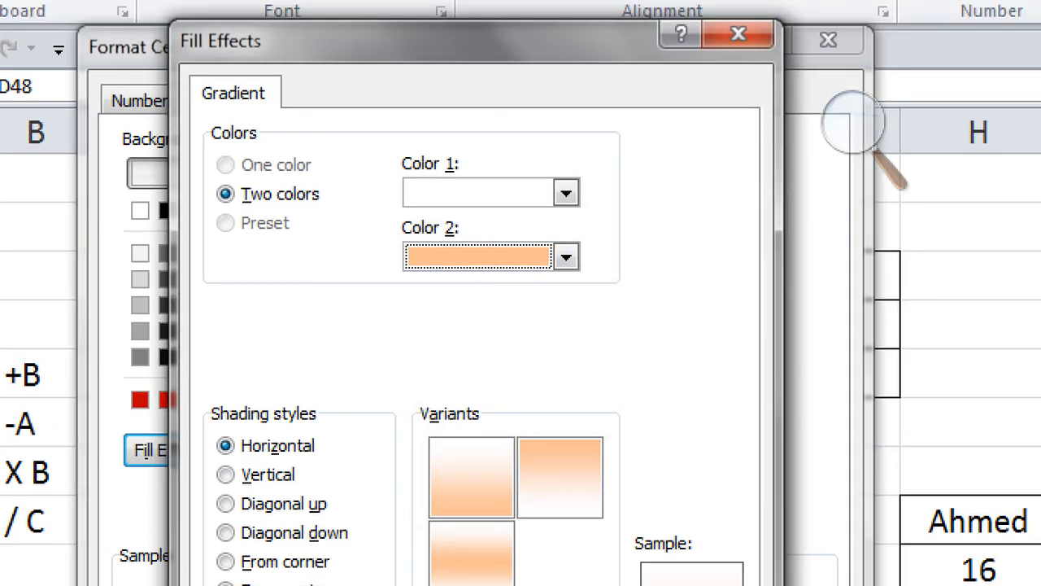
click(738, 33)
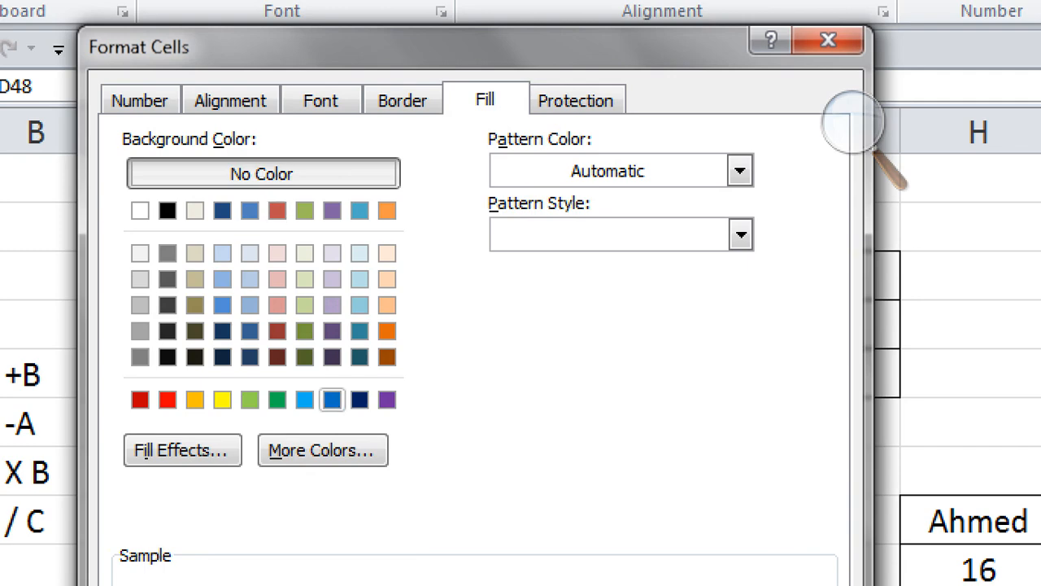
Look at the additional background colors without choosing one, and apply the cell formatting to the results.
click(323, 449)
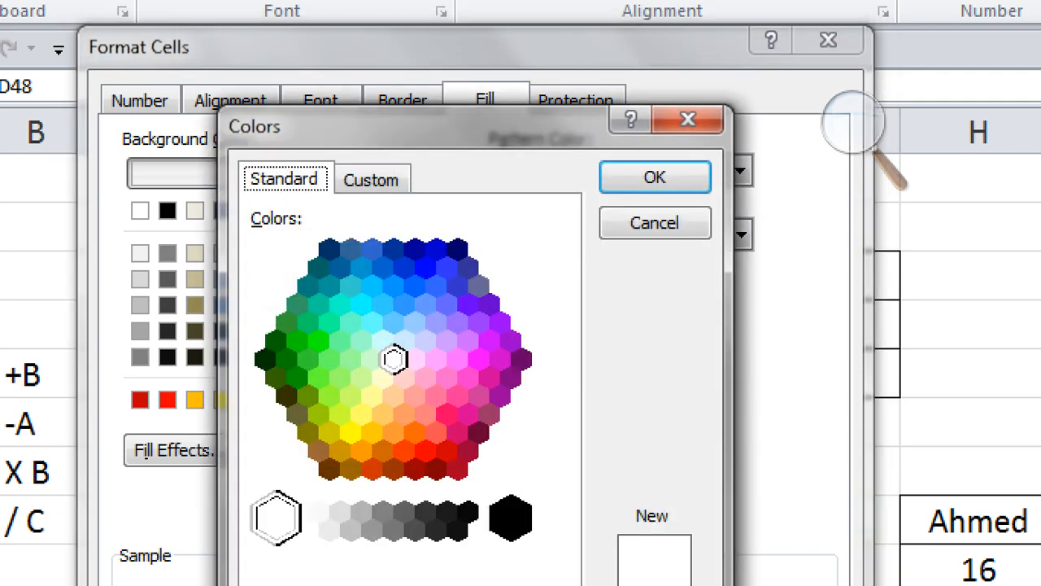
click(654, 223)
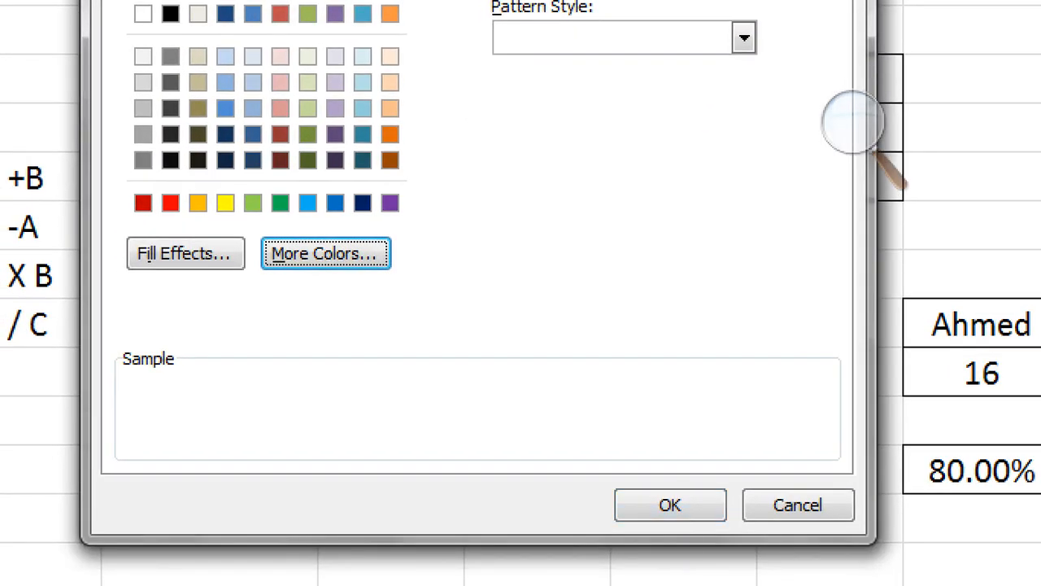
click(671, 505)
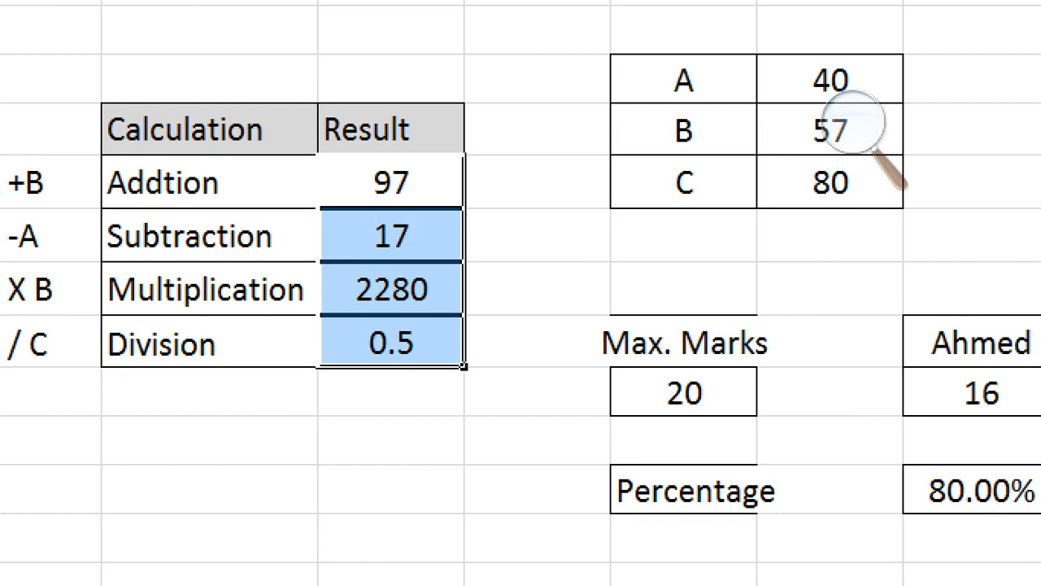
Enter "This is our class about Ms-Excel" in cell C53 and wrap its text within the cell.
click(209, 440)
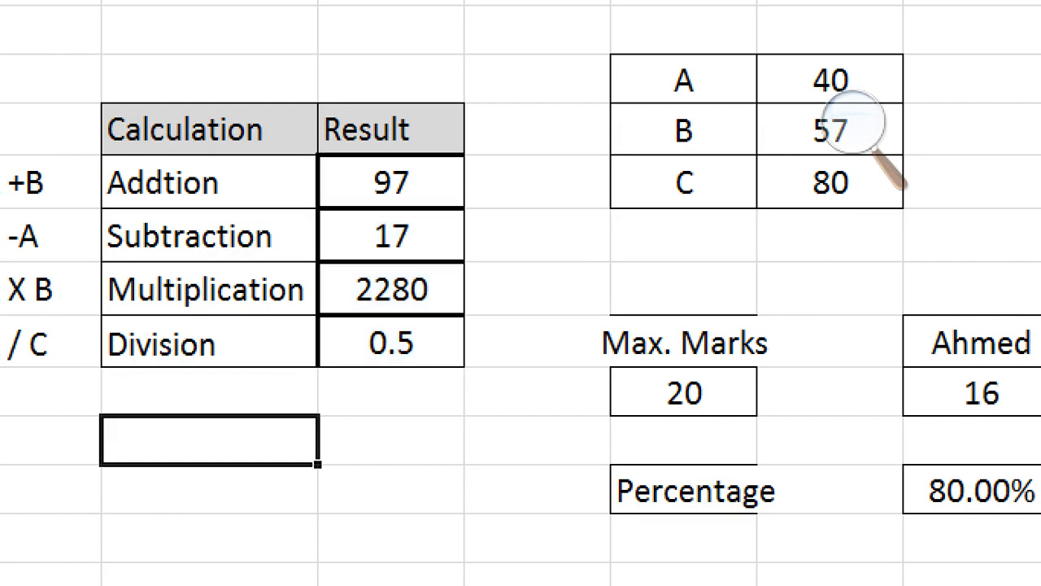
text(T)
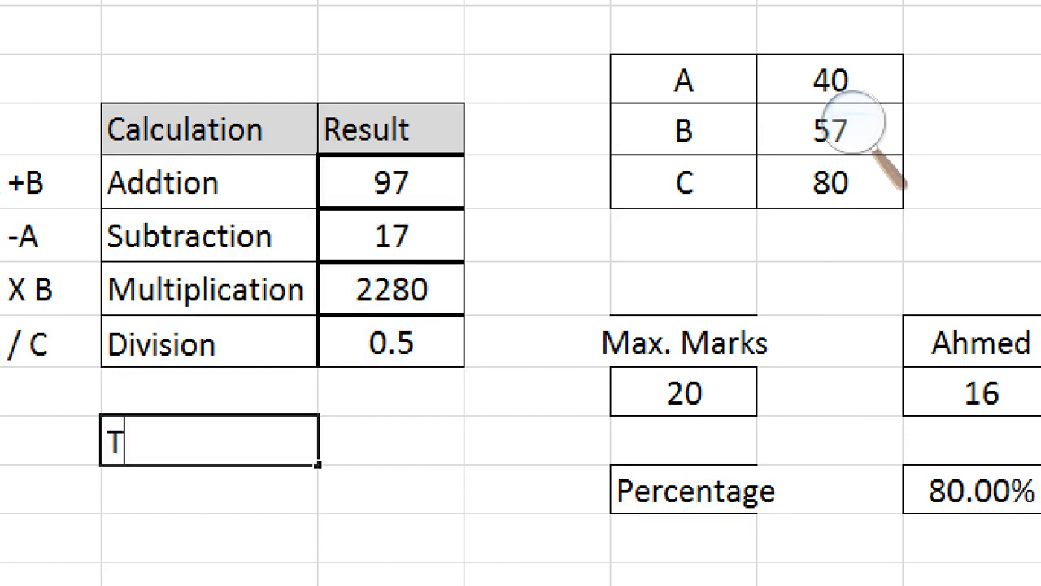
text(his )
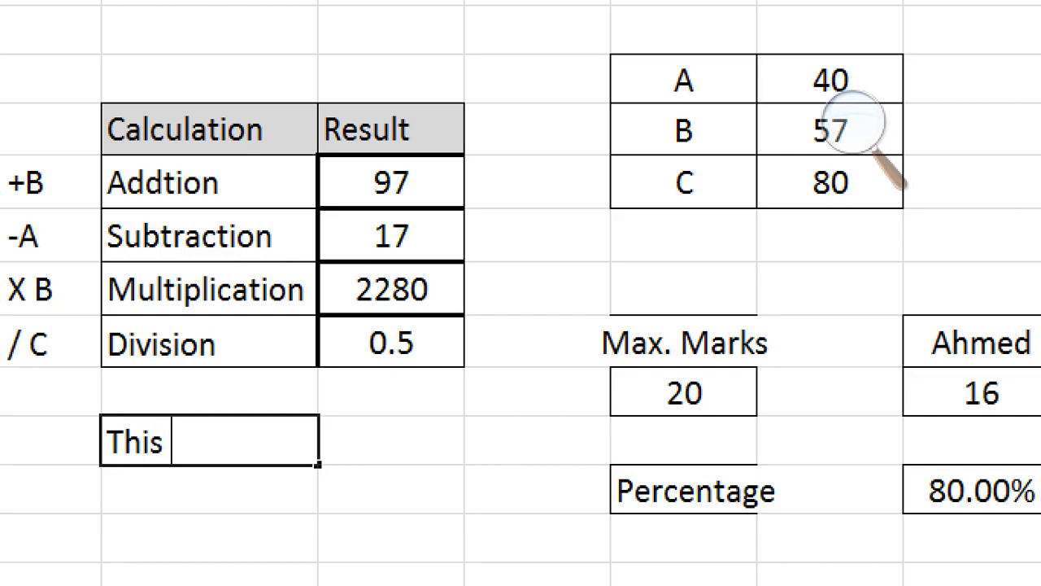
text(is our class)
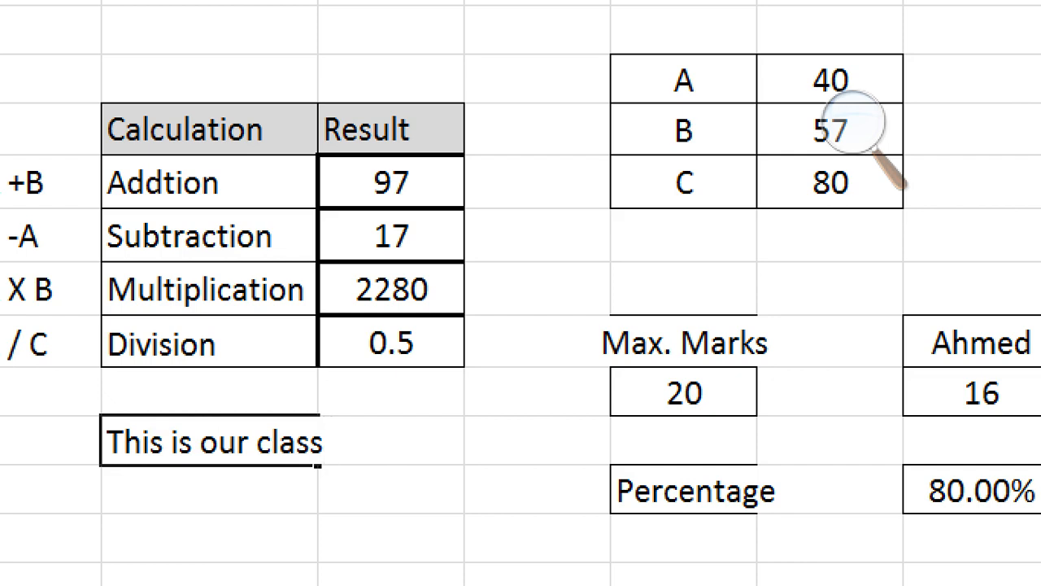
text( about)
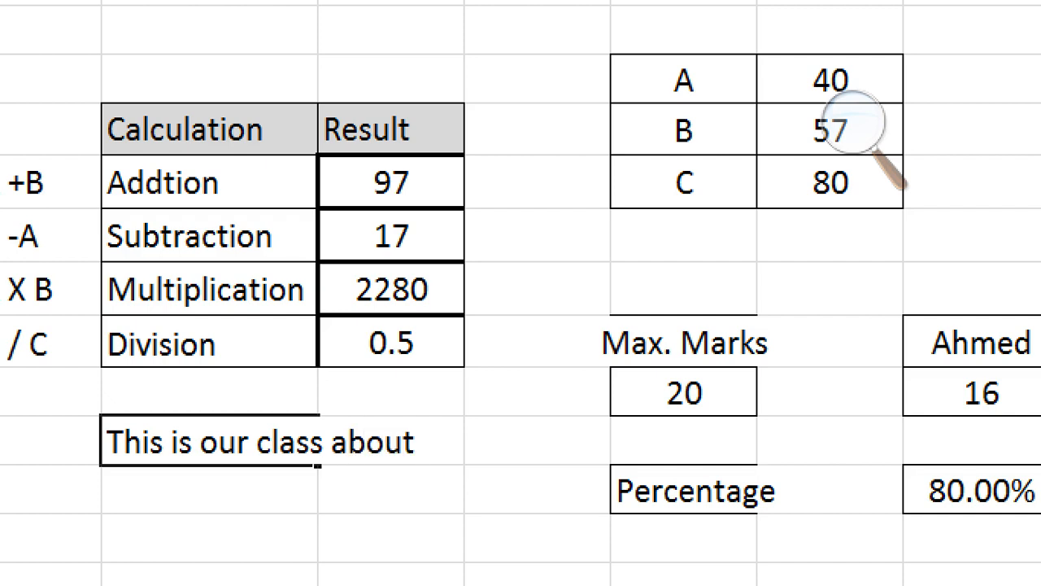
text( Ms-Excel)
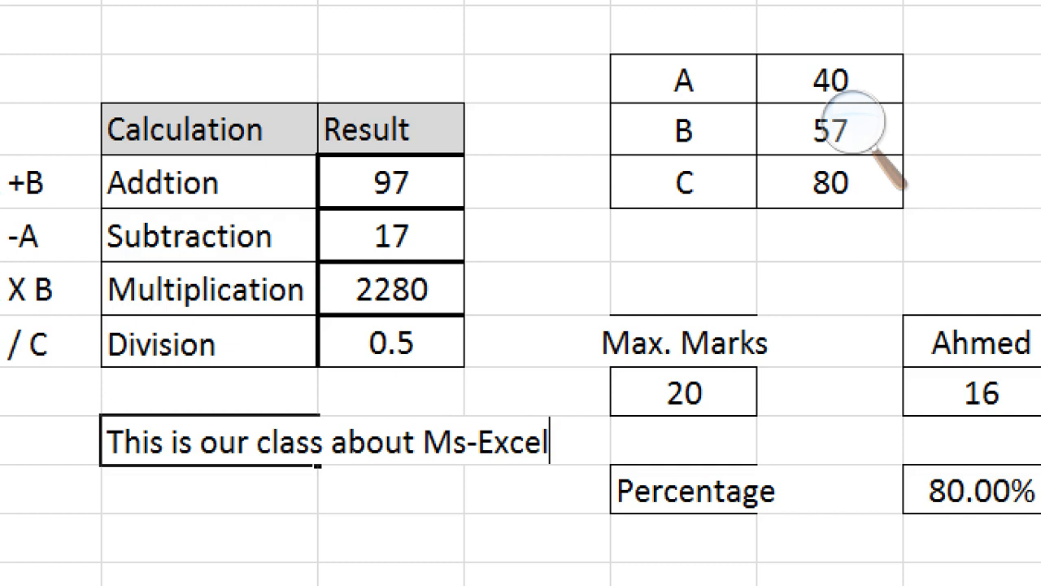
key(Return)
key(Up)
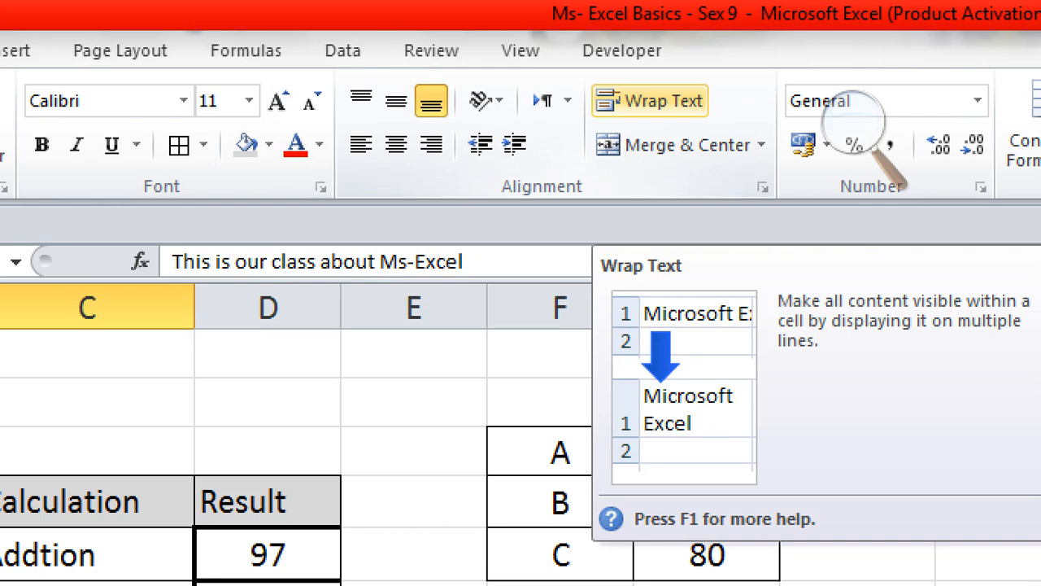
click(651, 101)
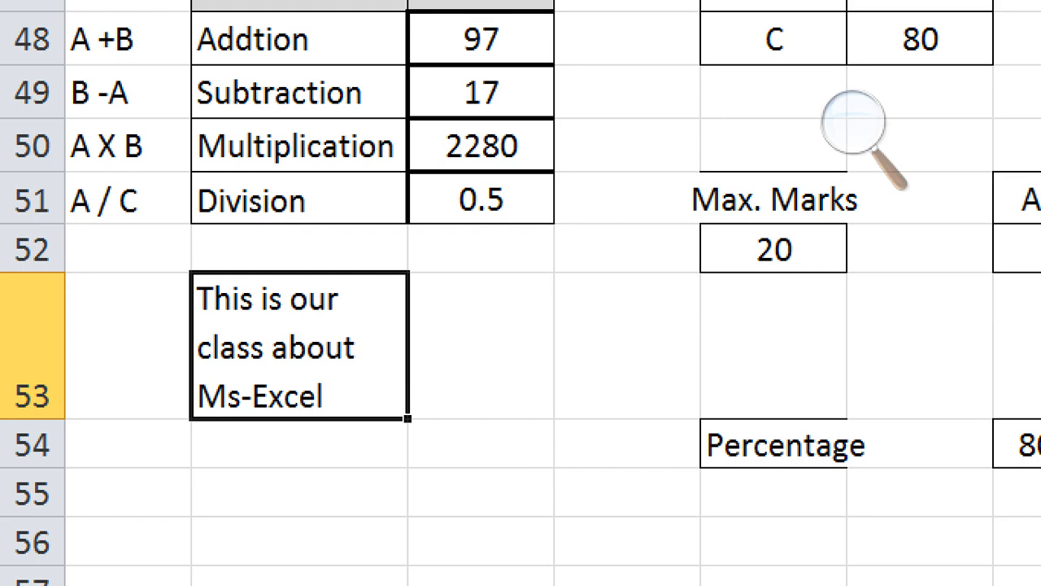
Turn off text wrapping for the sentence in cell C53 in its cell format settings.
right_click(325, 367)
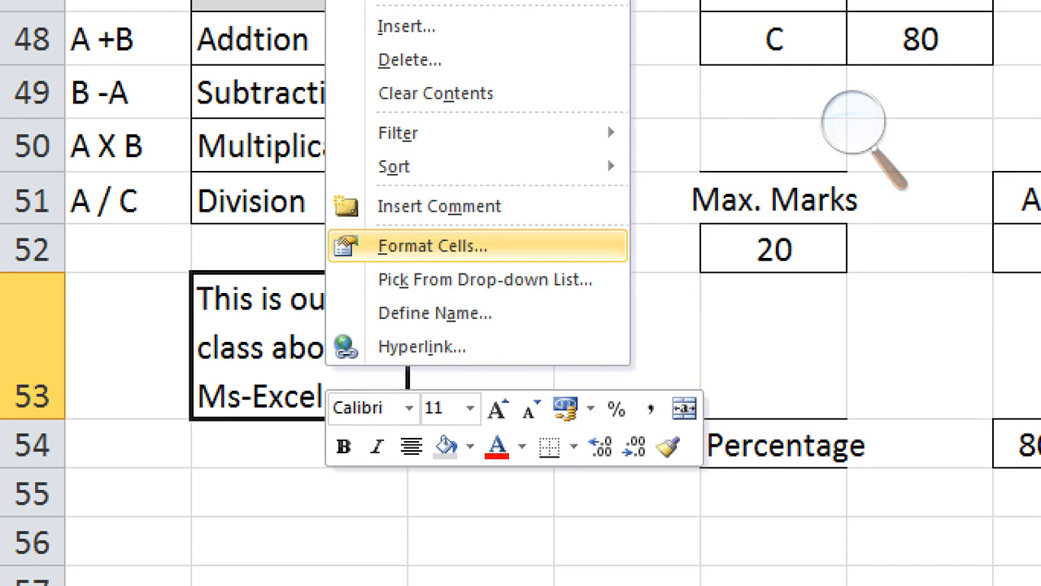
click(431, 245)
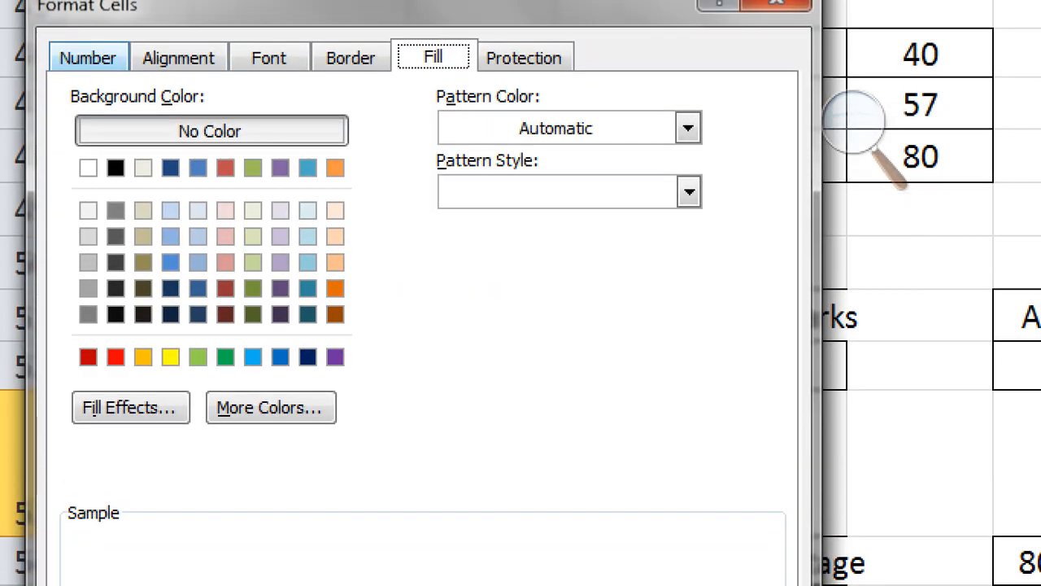
click(88, 57)
click(178, 58)
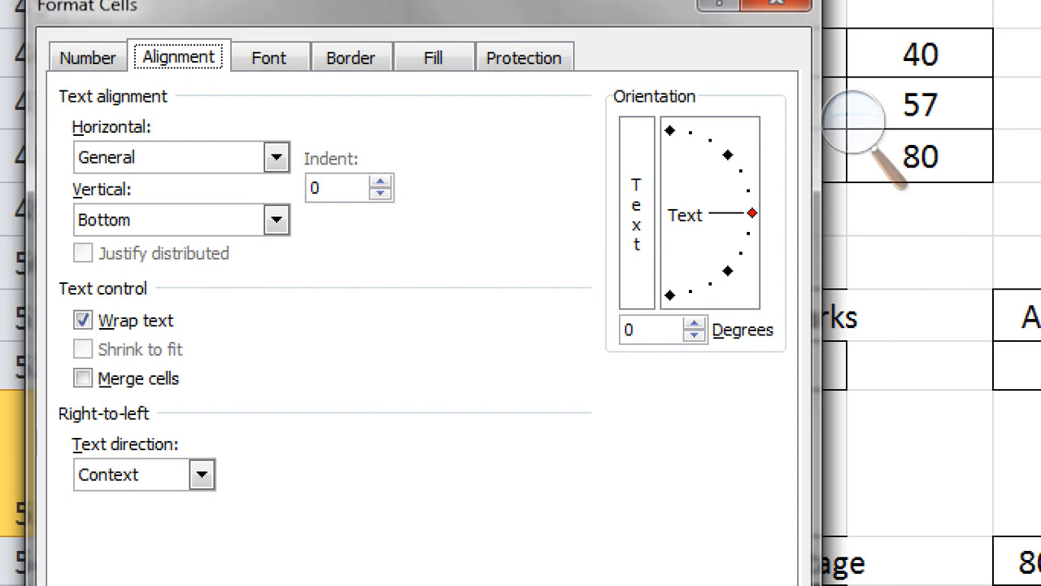
click(83, 320)
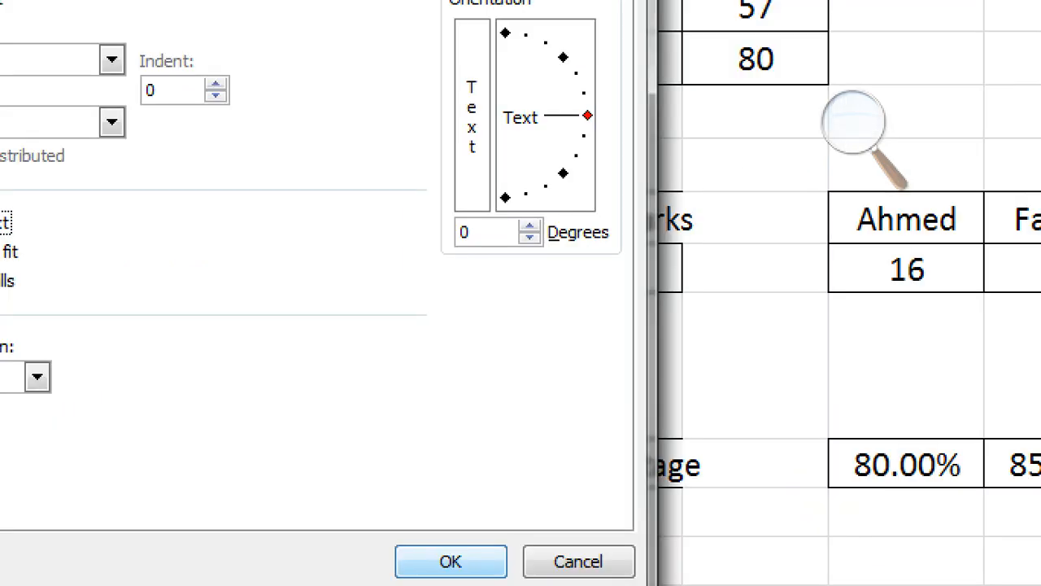
key(Return)
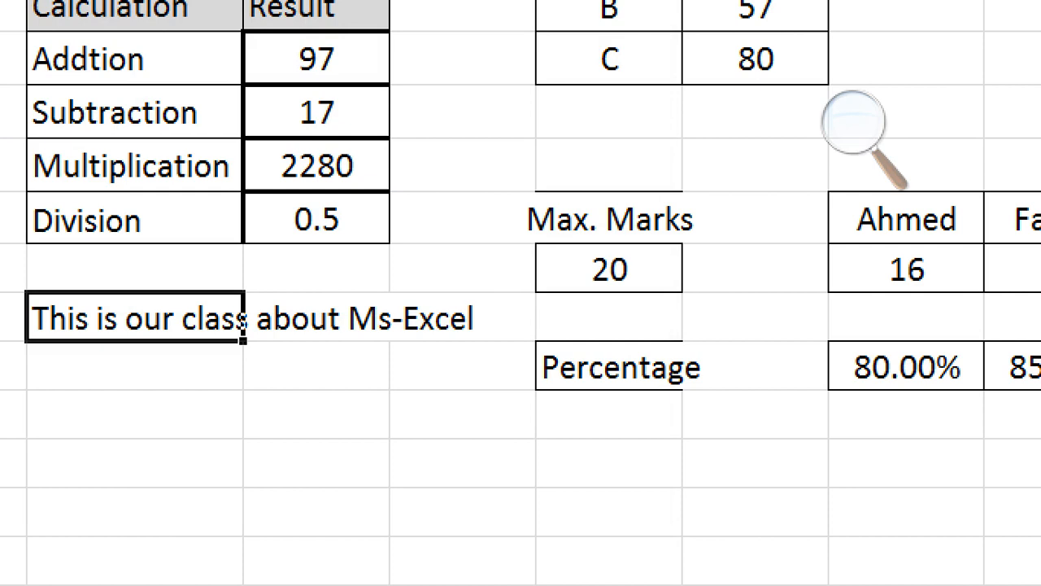
Turn text wrapping back on for the sentence in cell C53 in its alignment settings.
right_click(243, 323)
key(Return)
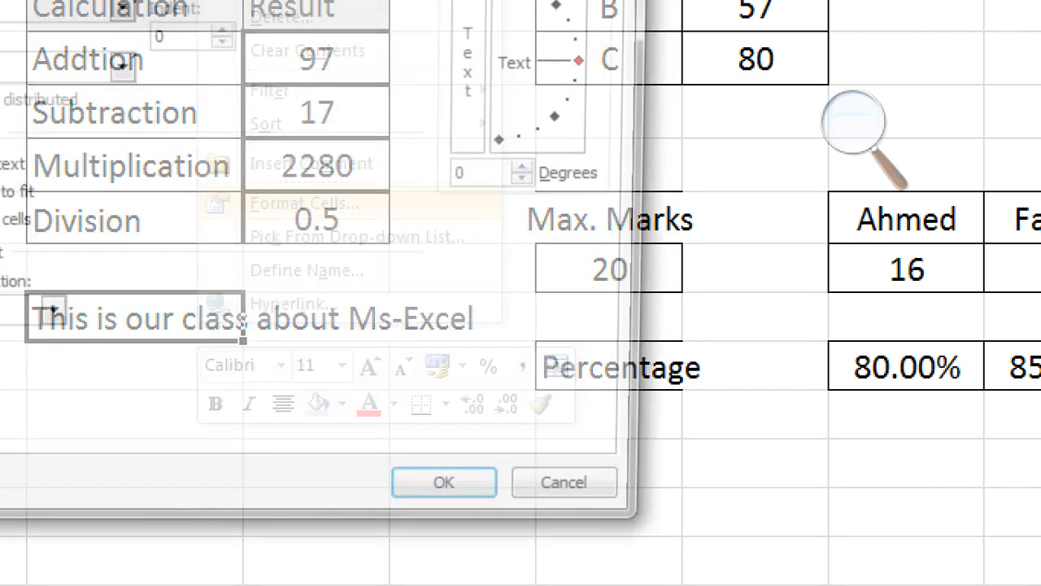
click(57, 151)
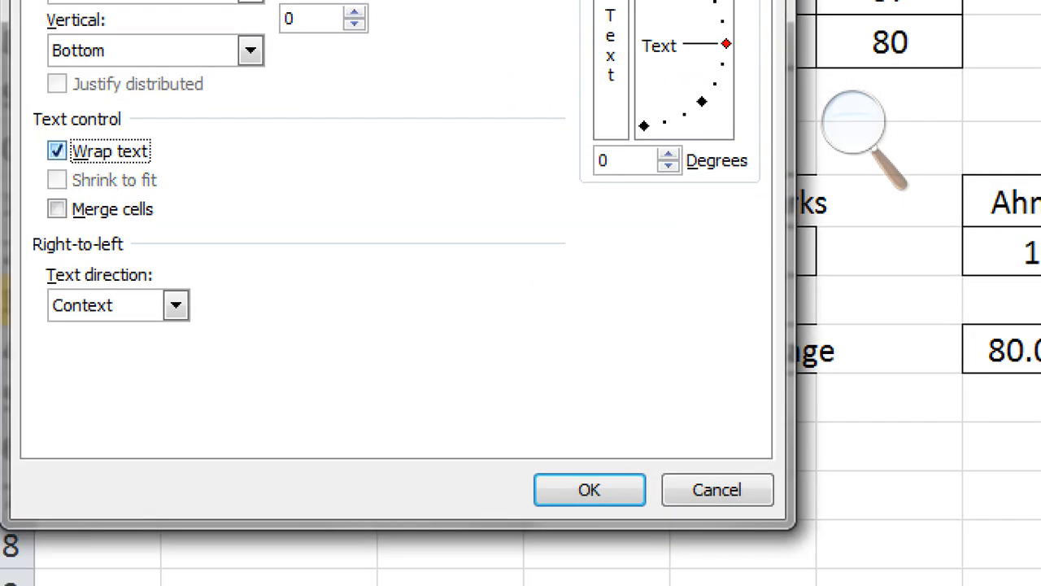
click(590, 490)
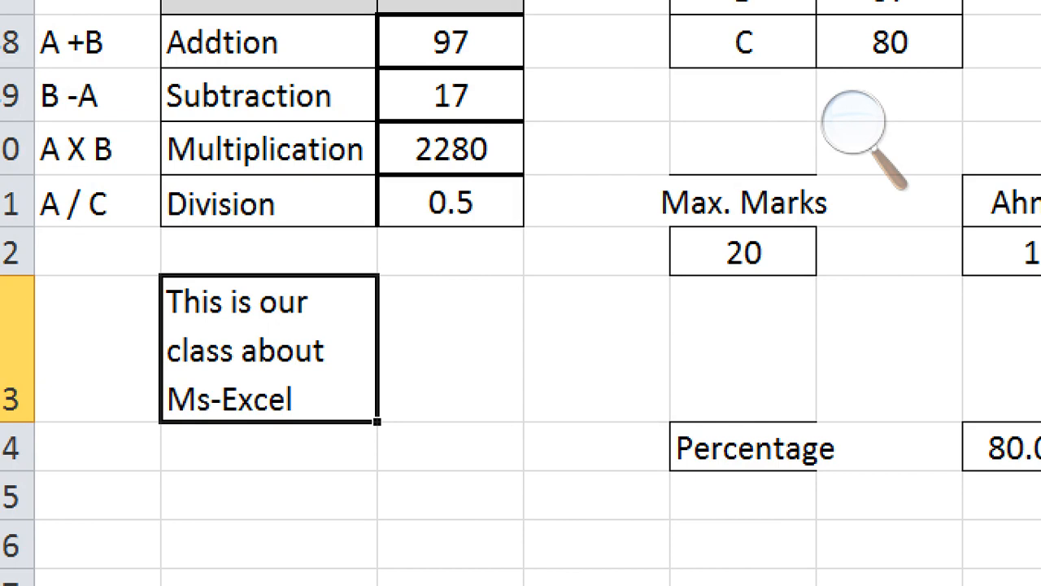
Switch to the Chrome browser to check the class's public chat messages, and return to the Excel workbook.
click(744, 448)
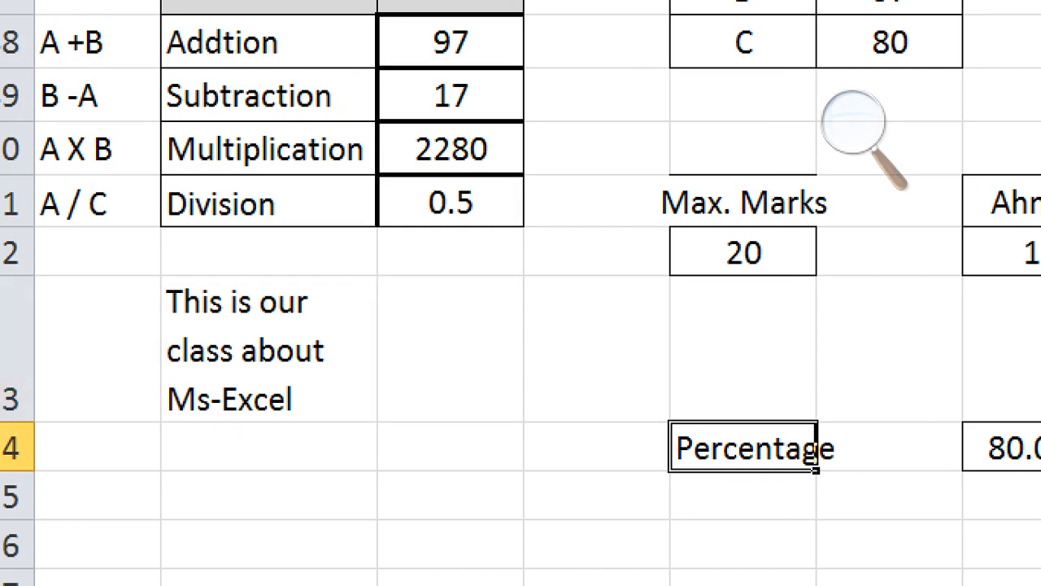
click(270, 495)
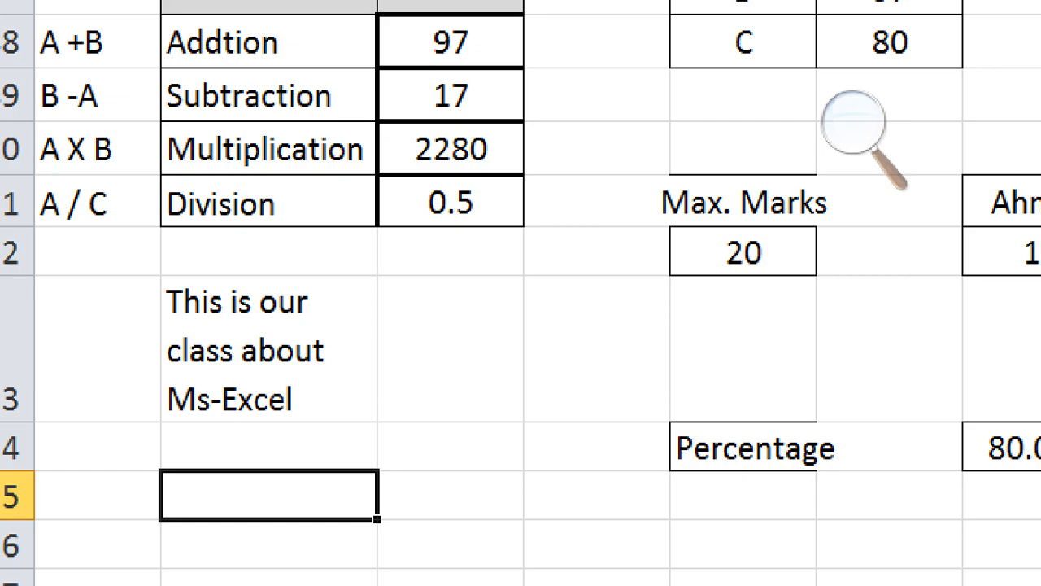
key(alt+Tab)
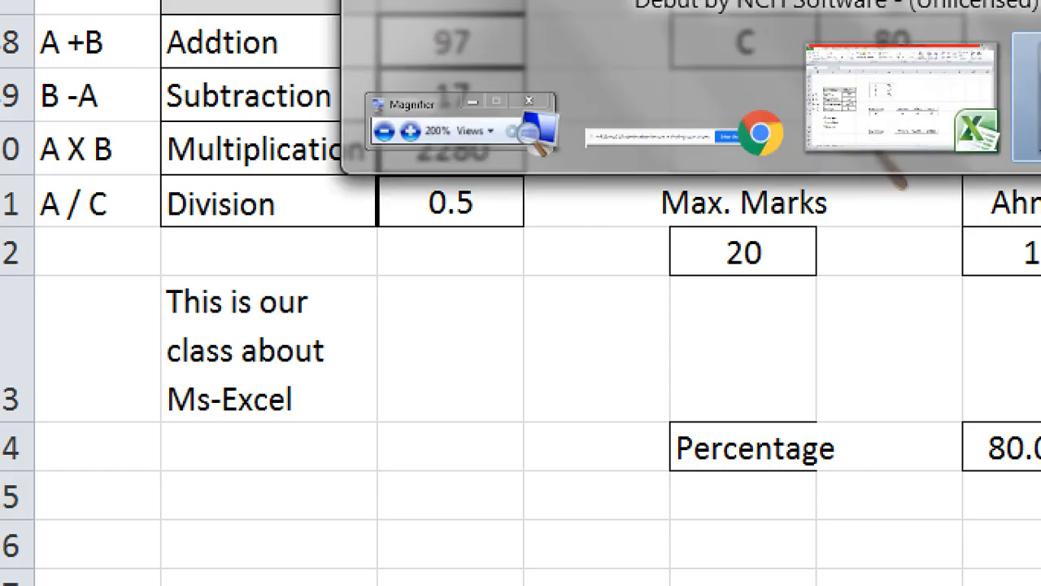
key(alt+Tab)
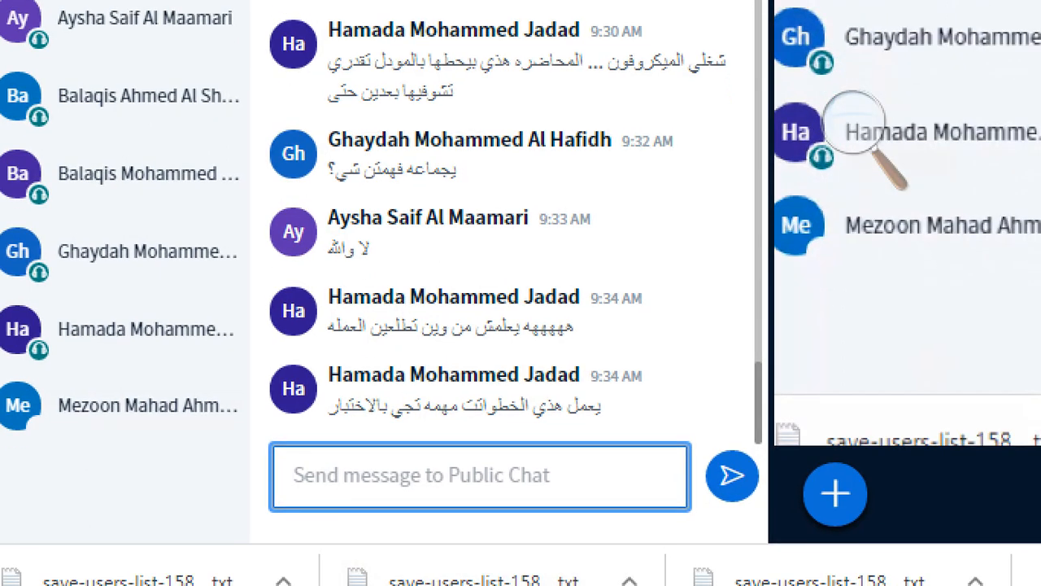
key(alt+Tab)
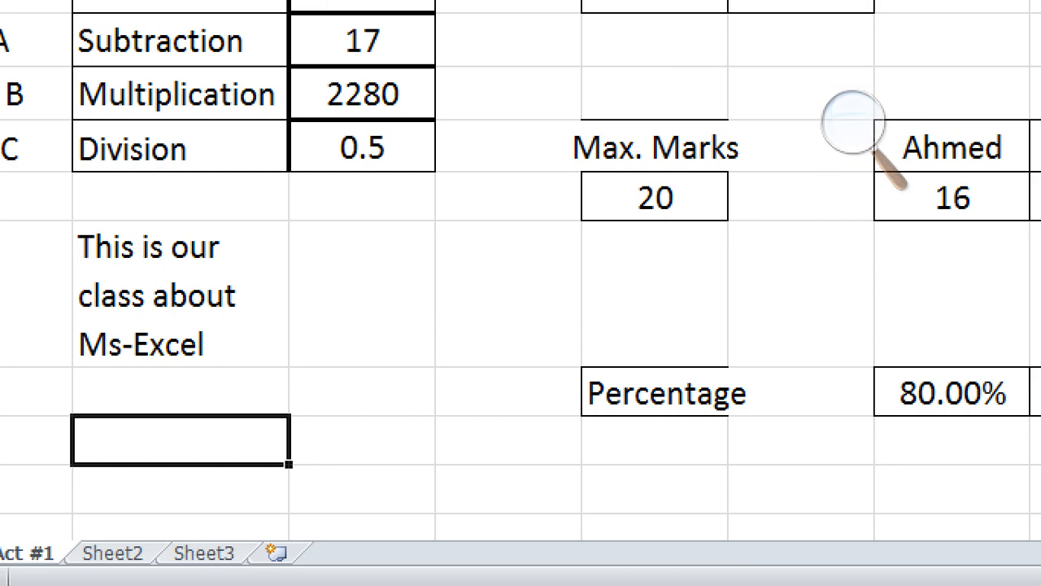
Enter the heading "Statistics" in cell C56, below the wrapped sentence.
key(Down)
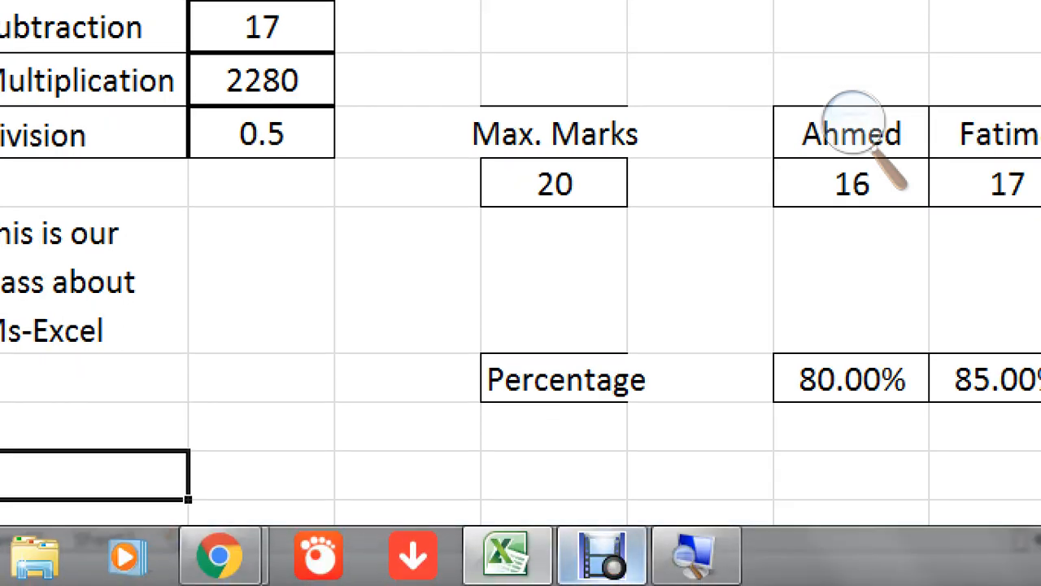
click(602, 556)
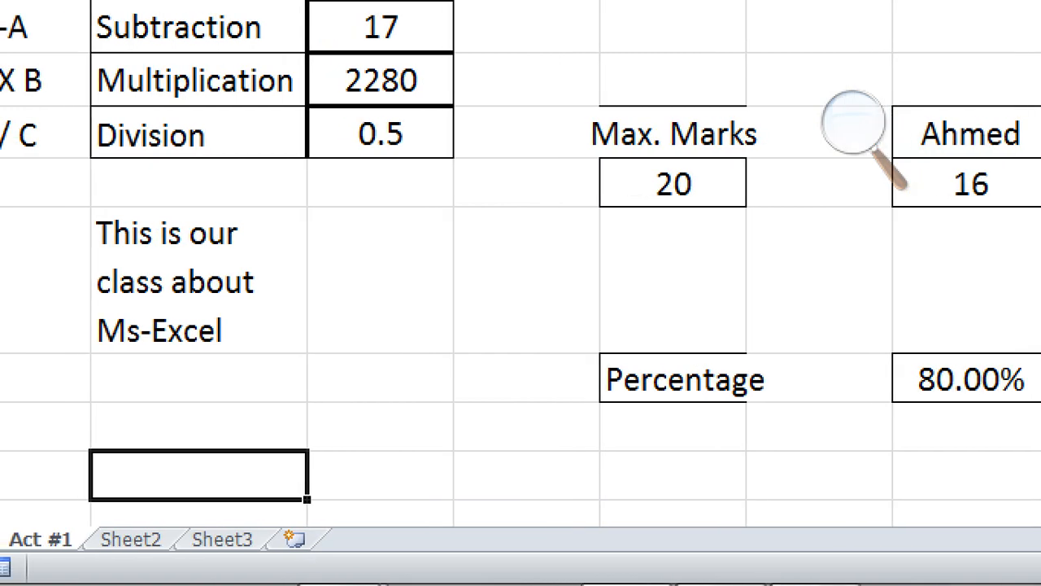
text(Stati)
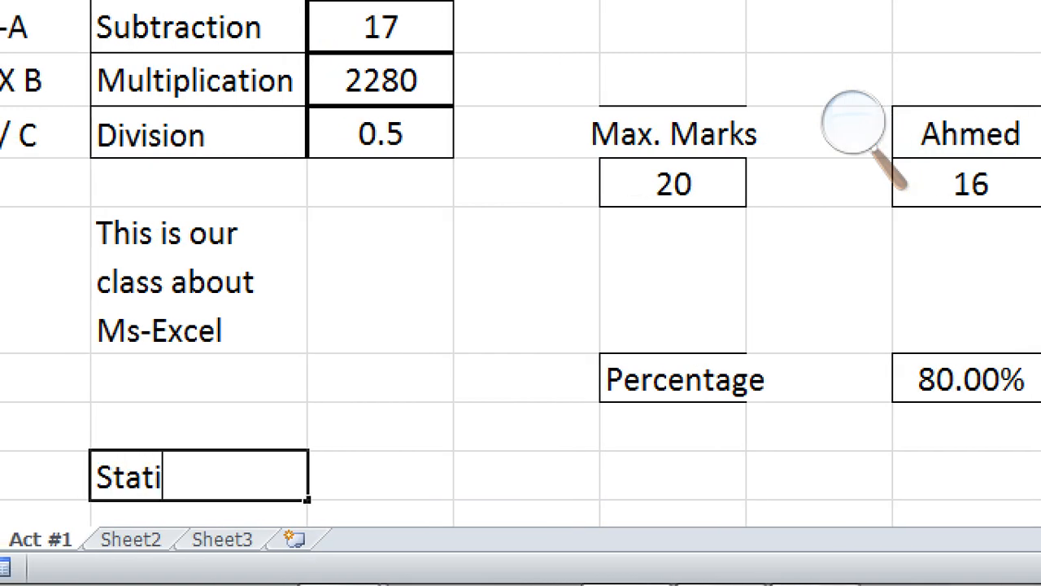
text(sta)
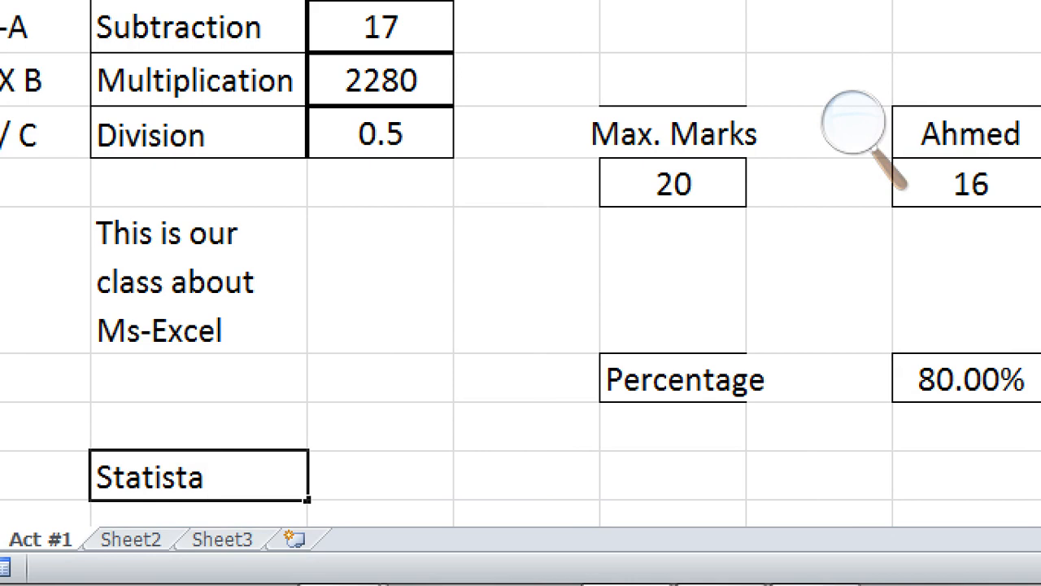
text(s)
key(BackSpace)
key(BackSpace)
text(ics)
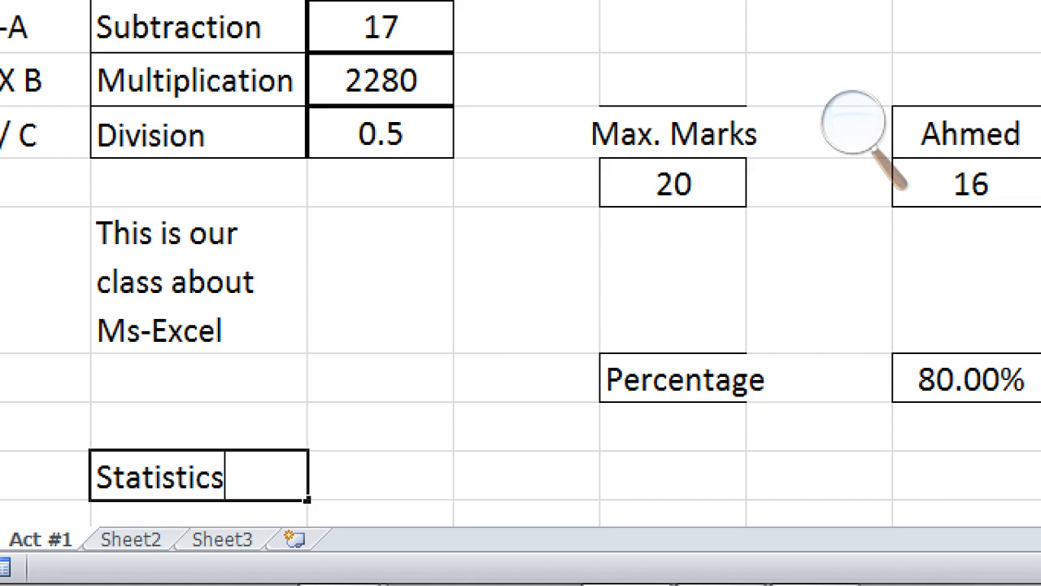
key(Return)
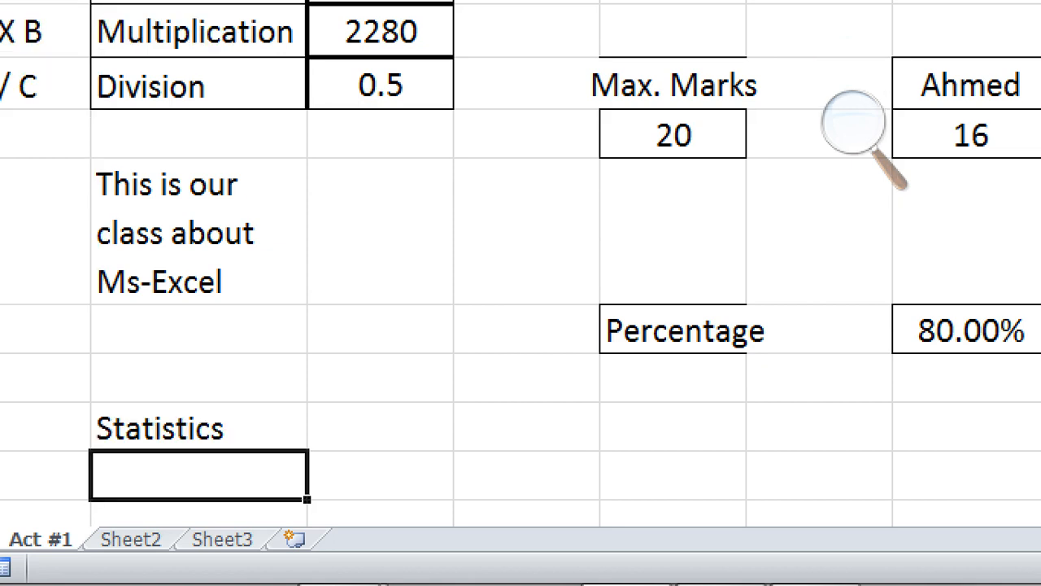
Enter the label "Total / Sum" in cell C57, directly below the Statistics heading.
text(Total)
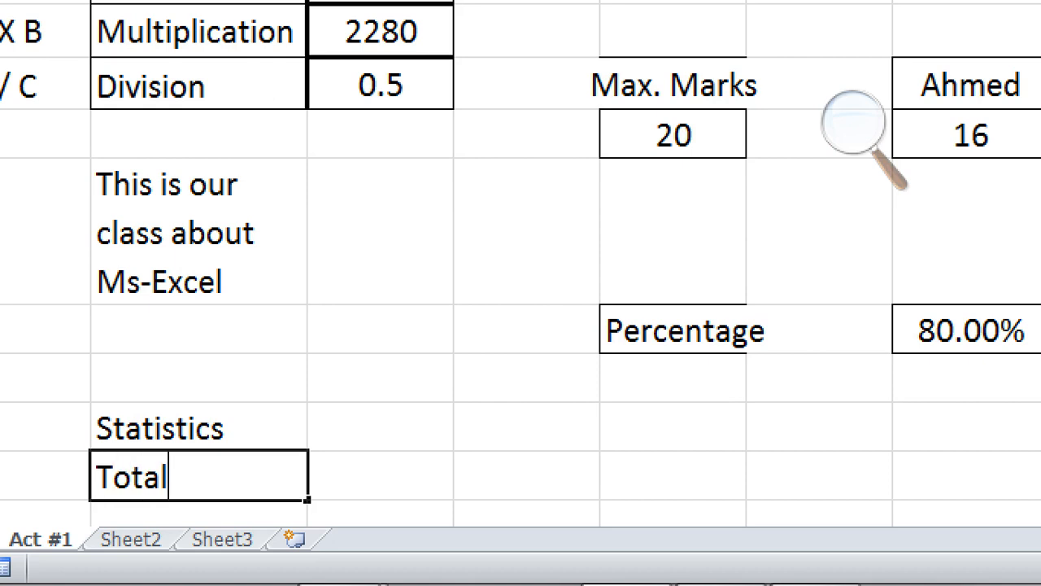
key(Return)
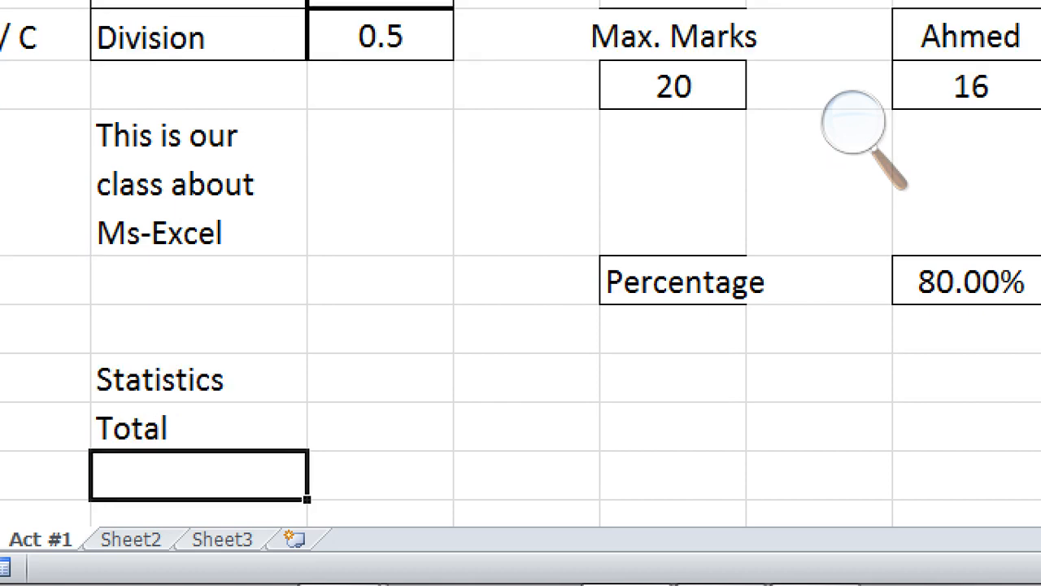
click(199, 426)
text(Tota)
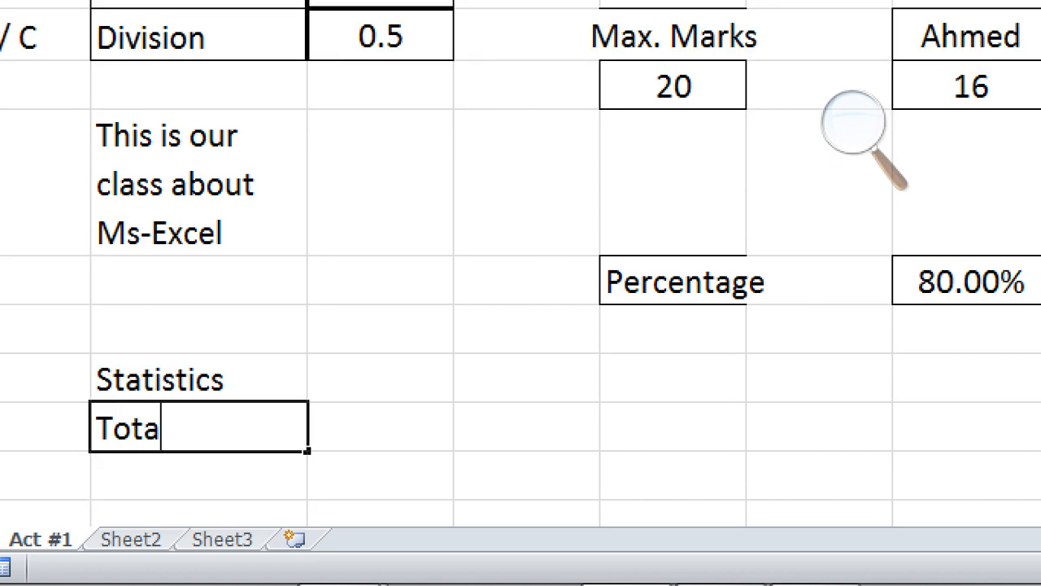
text(l / Sum)
key(Return)
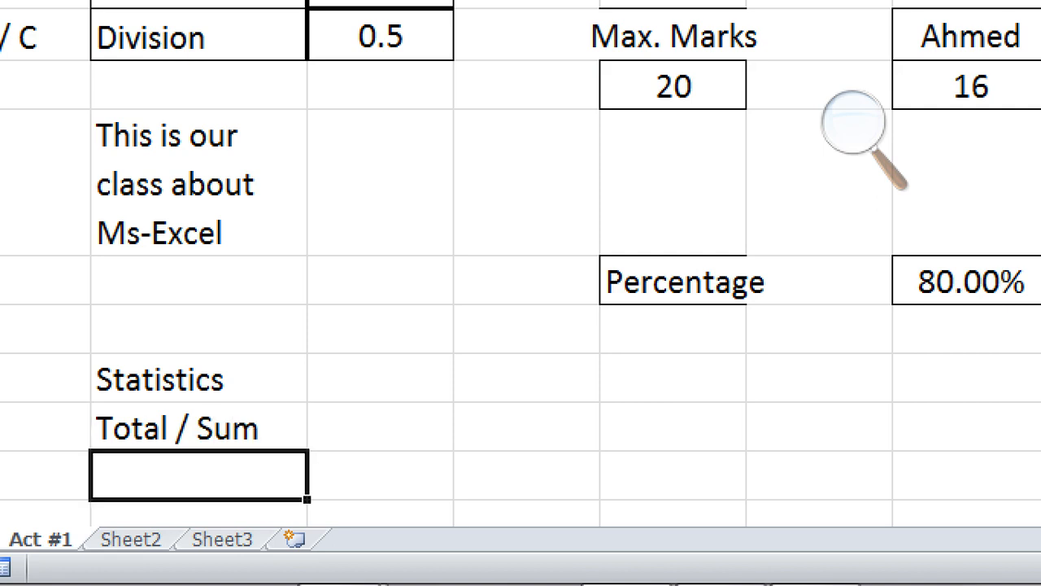
Enter the label "Mean / Average" in cell C58, below the total label.
text(Aver)
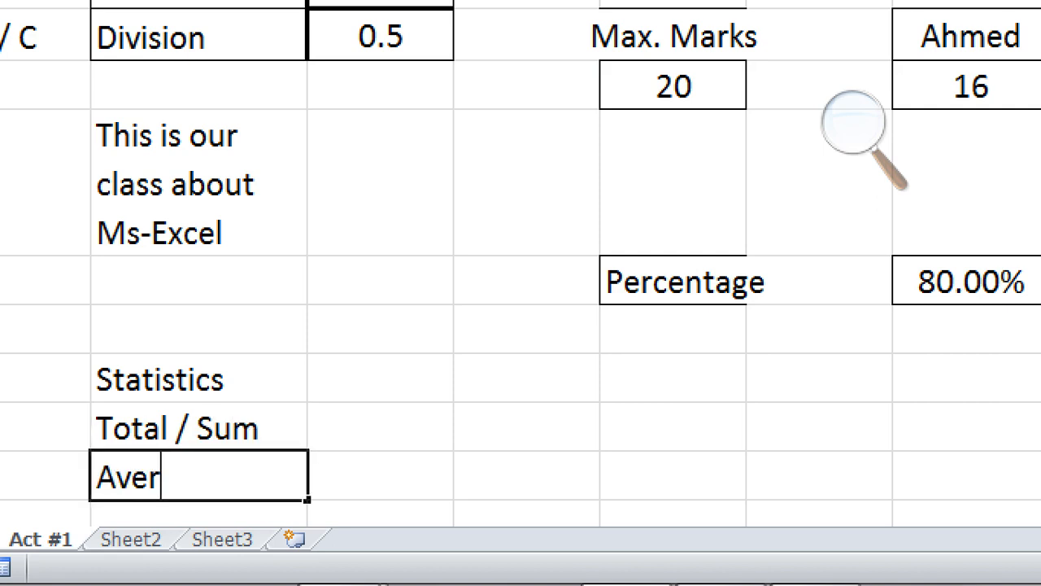
text(age /)
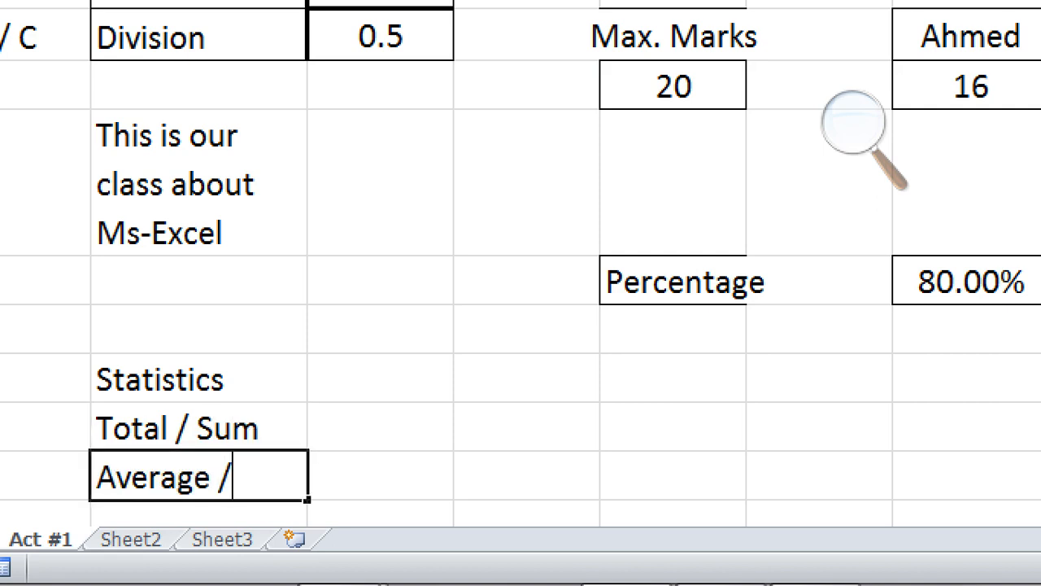
key(BackSpace)
key(BackSpace)
key(BackSpace)
key(BackSpace)
key(BackSpace)
key(BackSpace)
key(BackSpace)
key(BackSpace)
key(BackSpace)
text(Mea)
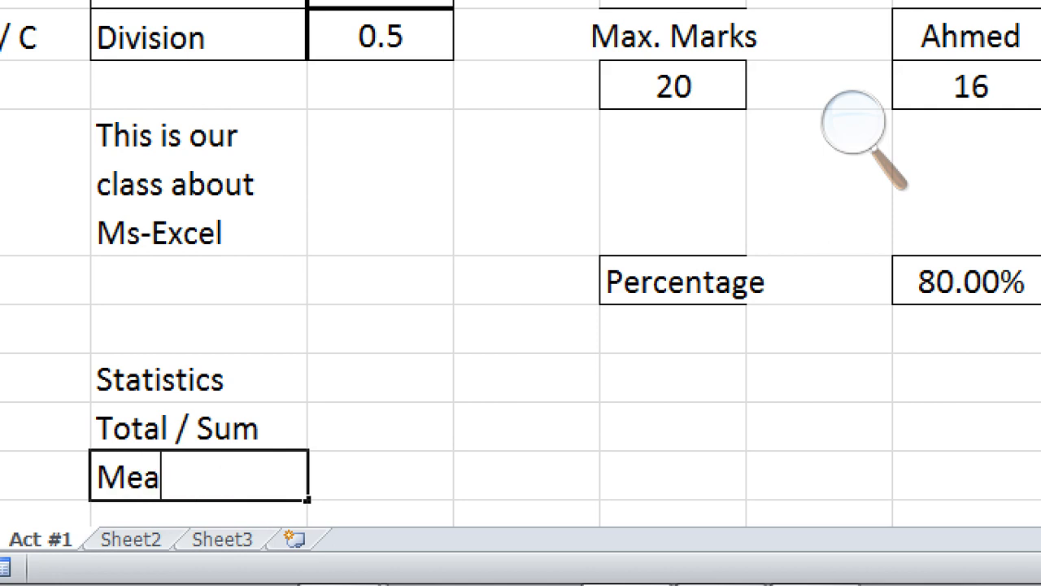
text(n / A)
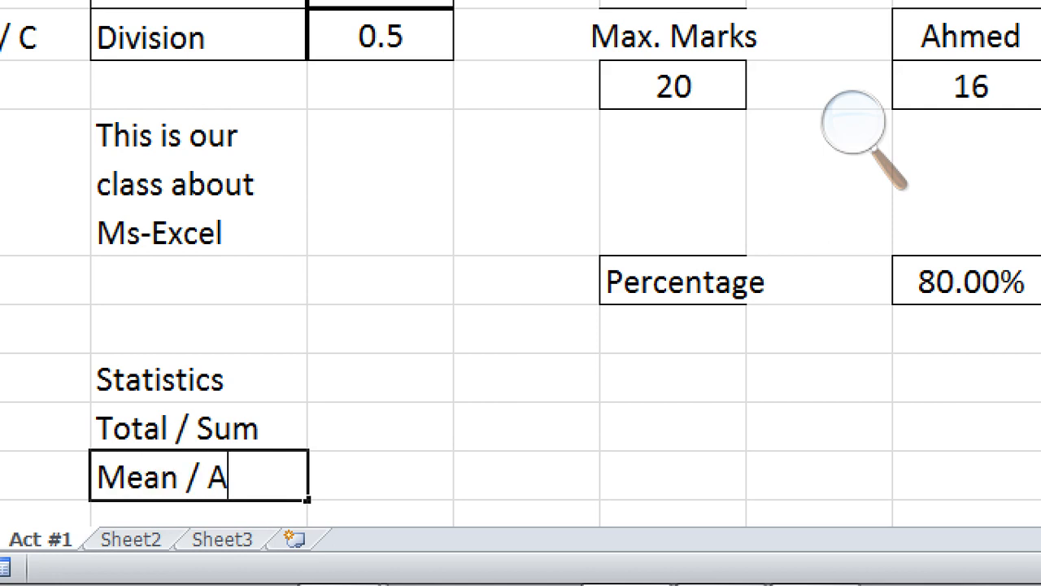
text(verage)
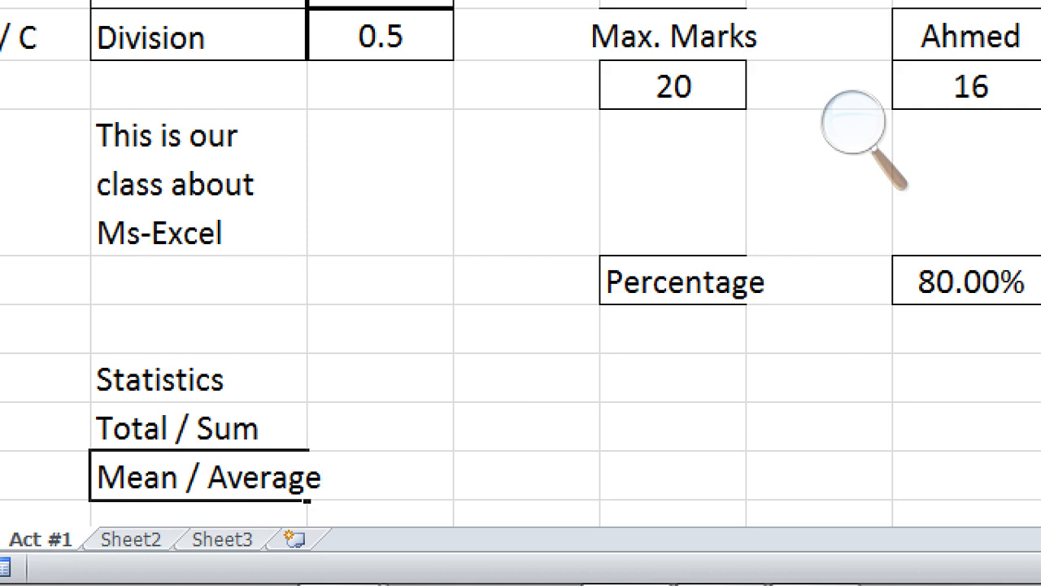
key(Return)
Enter the label "Minimum / Min" in cell C59, below the average label.
text(Min)
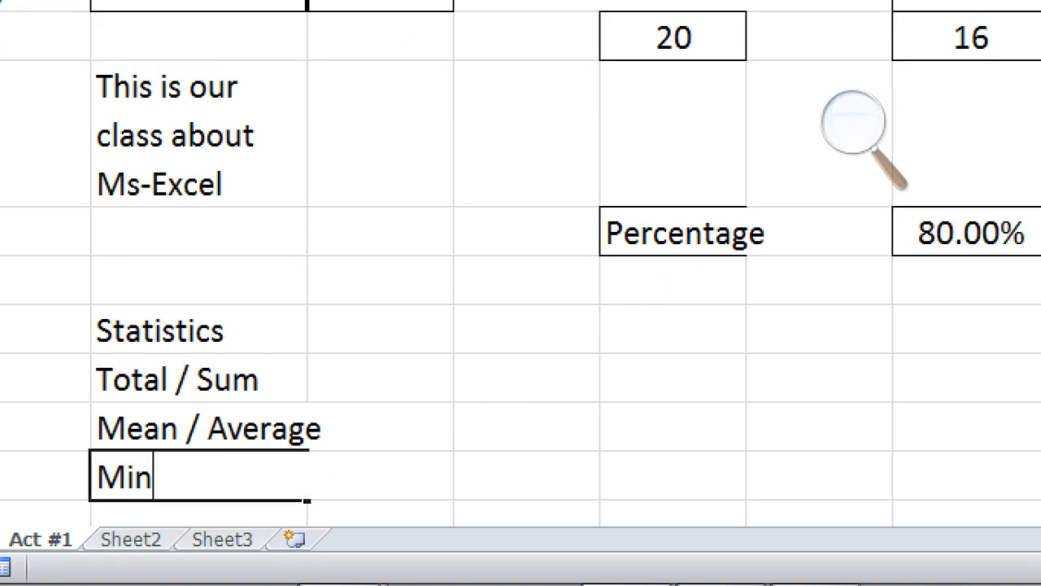
text(imum .)
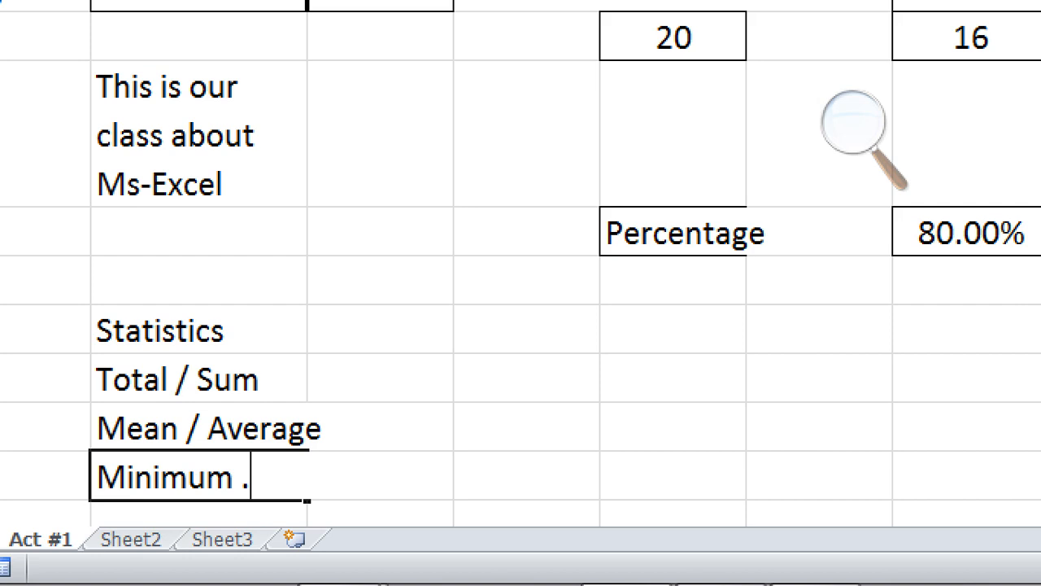
key(BackSpace)
text(/ Min)
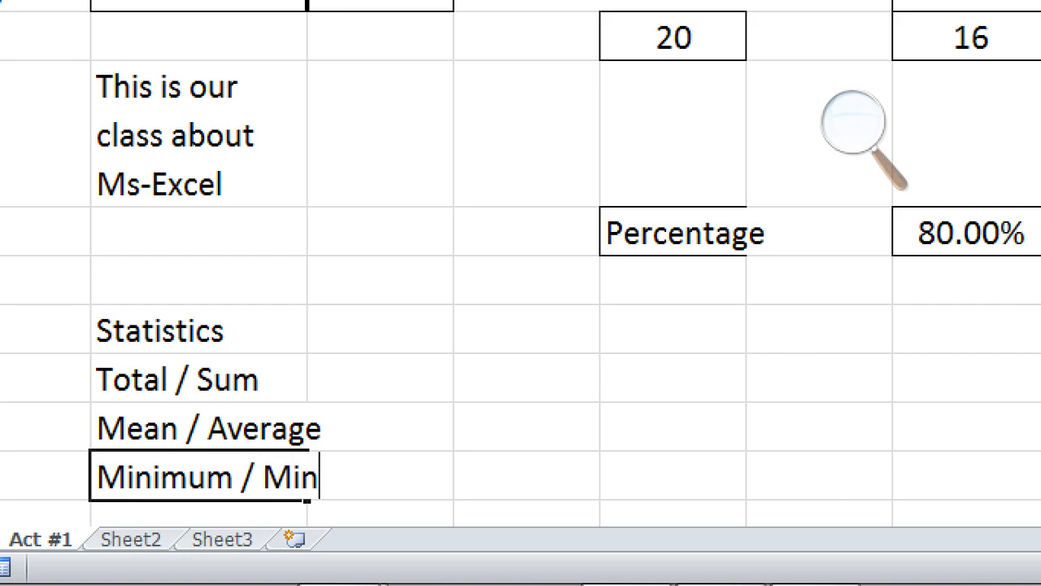
key(Return)
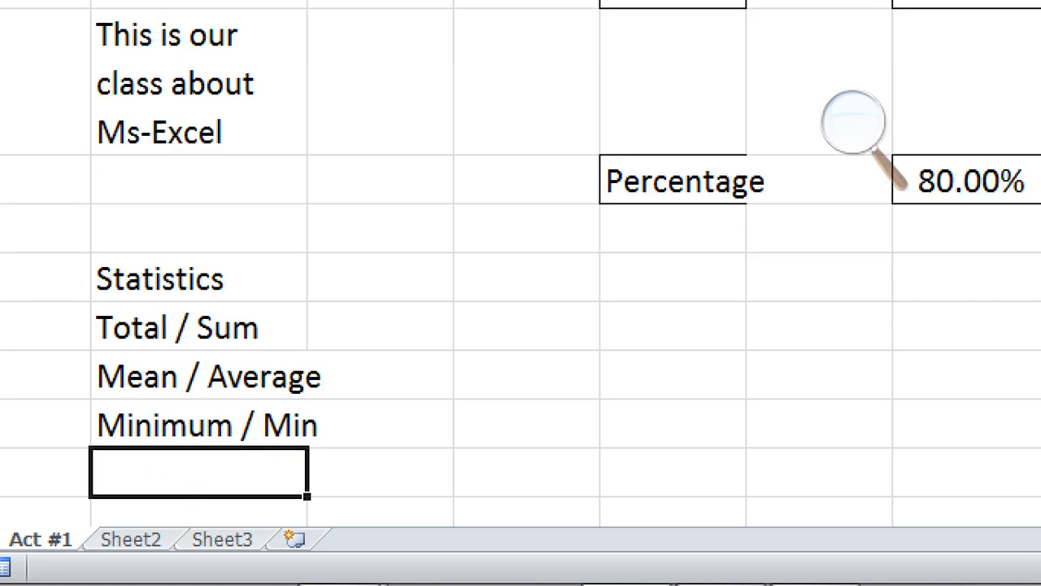
Enter the label "Maximum / Max" in cell C60, directly below the minimum label.
text(Maxim)
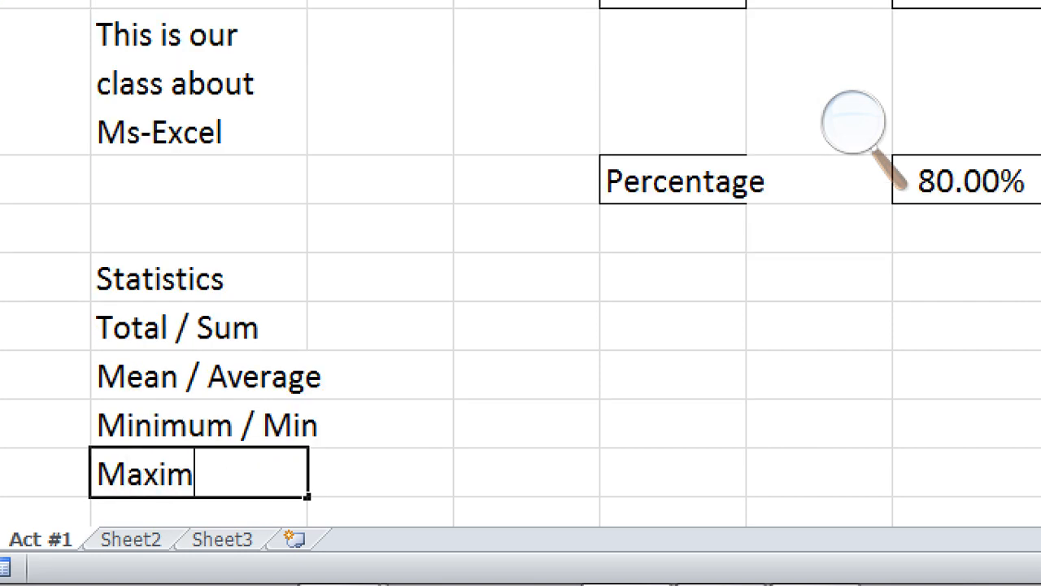
text(um .)
key(BackSpace)
text(/ )
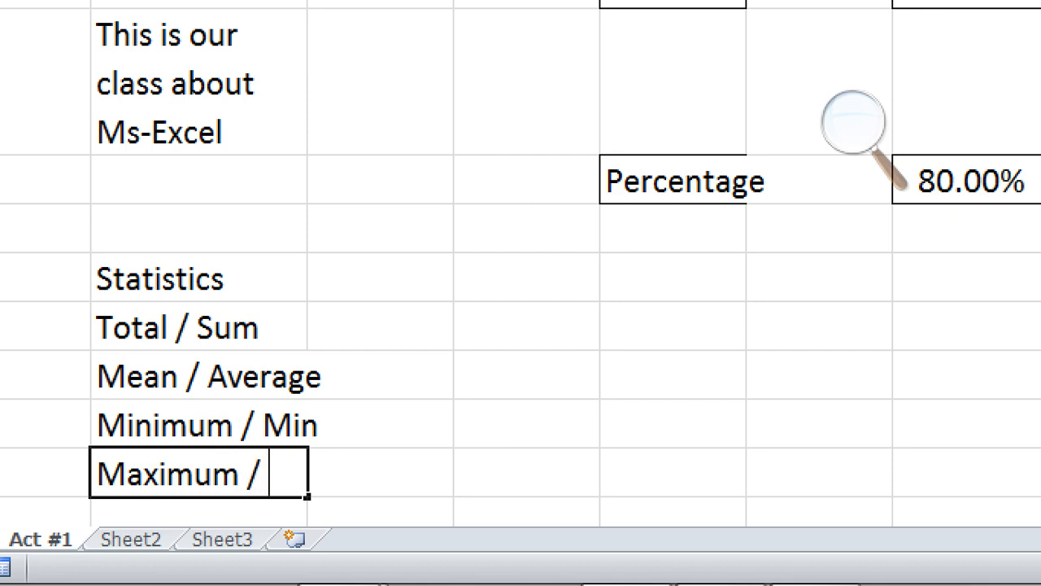
text(<)
key(BackSpace)
text(Ma)
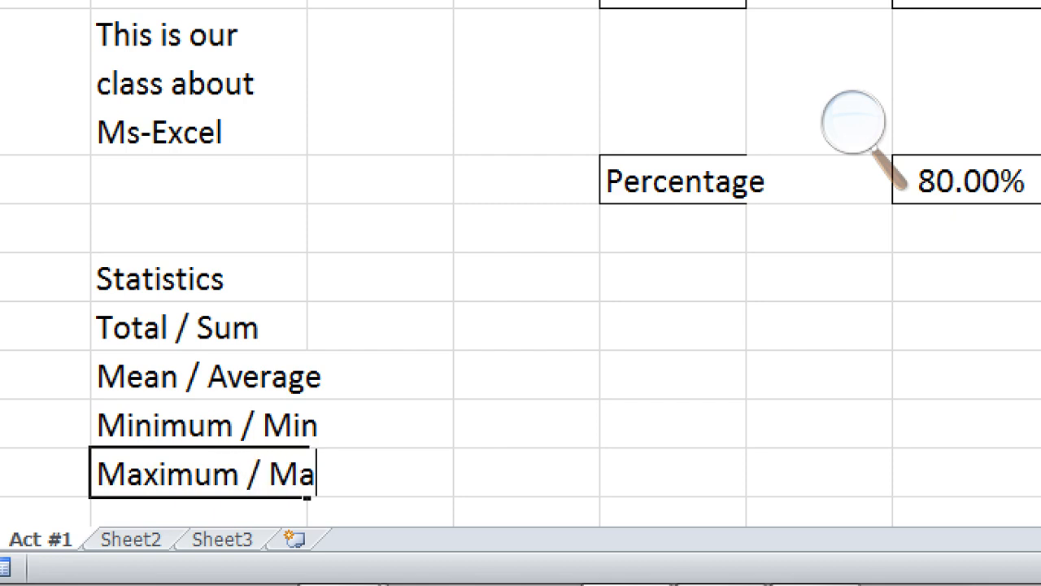
text(x)
key(Return)
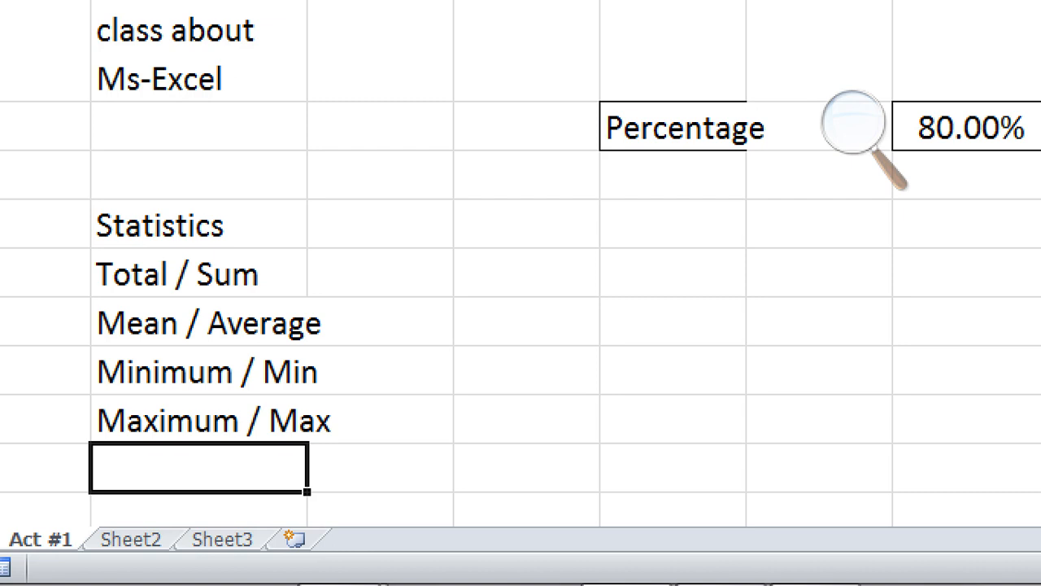
Centre the text and apply borders to all cells of the Statistics range C56:D60.
key(Right)
key(Up)
key(Up)
key(Up)
key(Up)
key(Up)
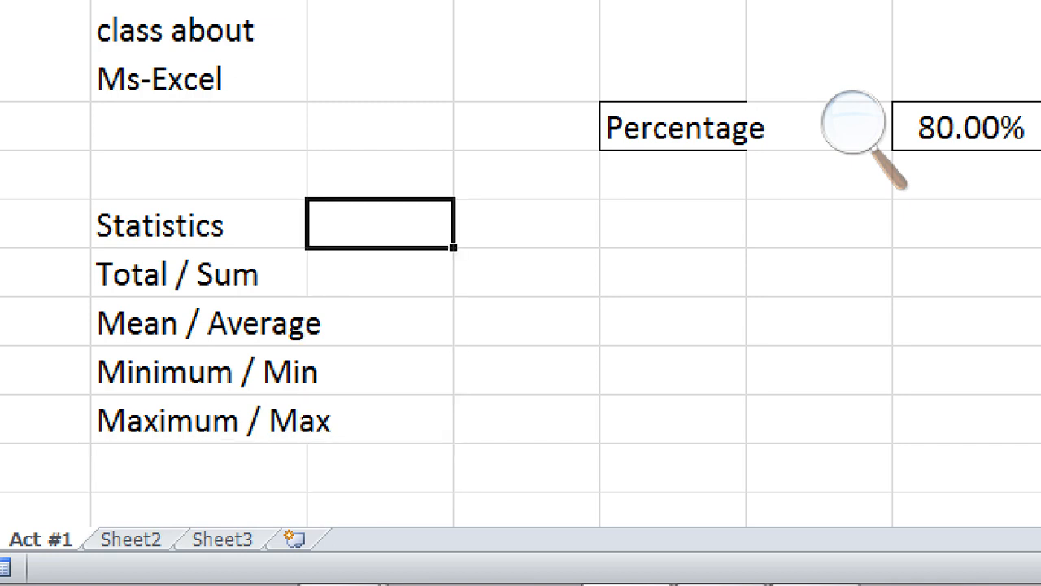
key(Left)
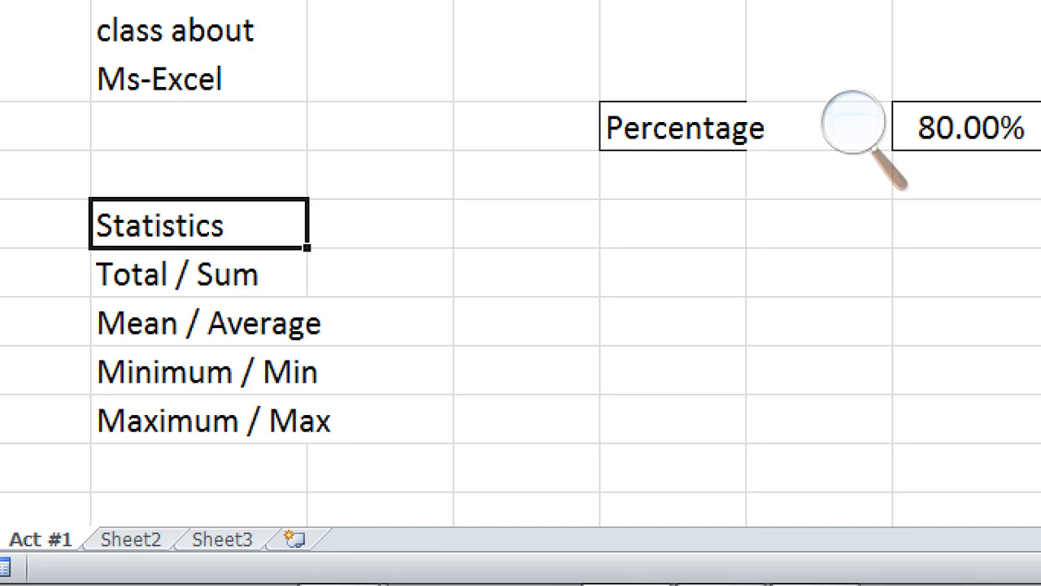
key(shift+Right)
key(shift+Down)
key(shift+Down)
key(shift+Down)
key(shift+Down)
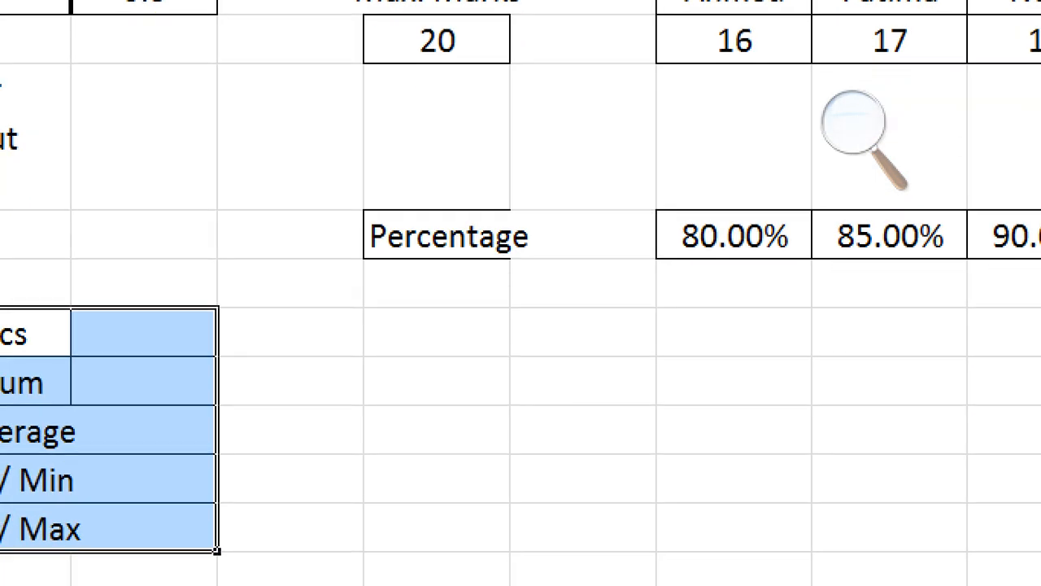
Auto-fit the width of column C so the statistics labels fit inside their cells.
click(144, 431)
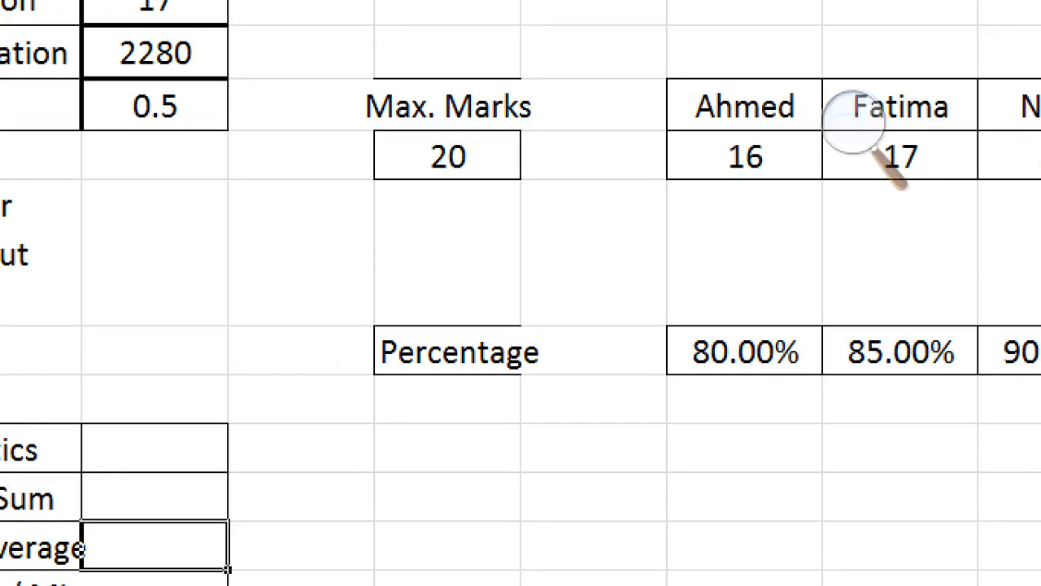
drag(81, 41, 81, 40)
double_click(81, 41)
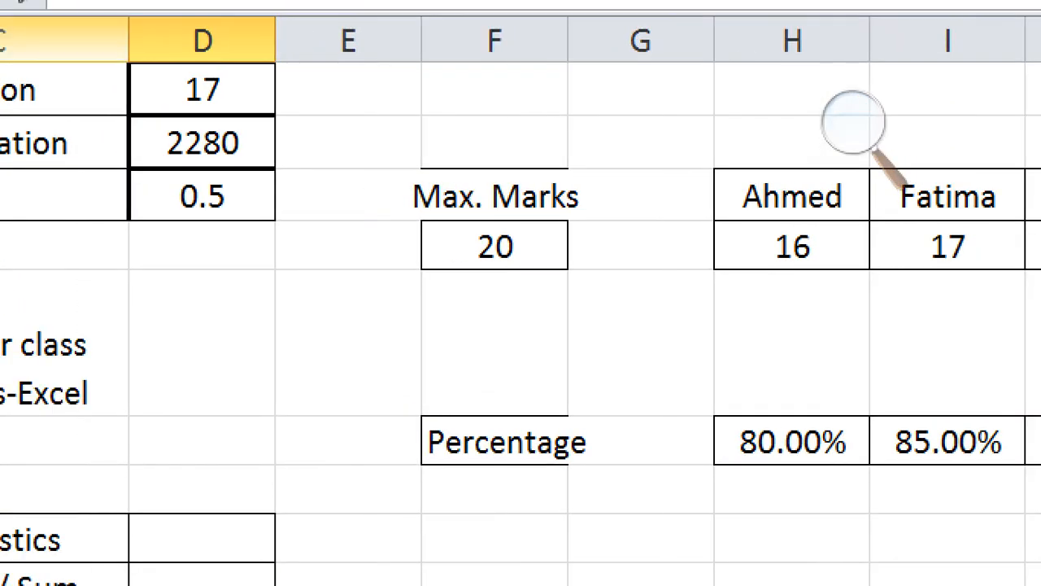
Enter the heading "Results" in cell D56, beside the Statistics heading.
key(Up)
key(Up)
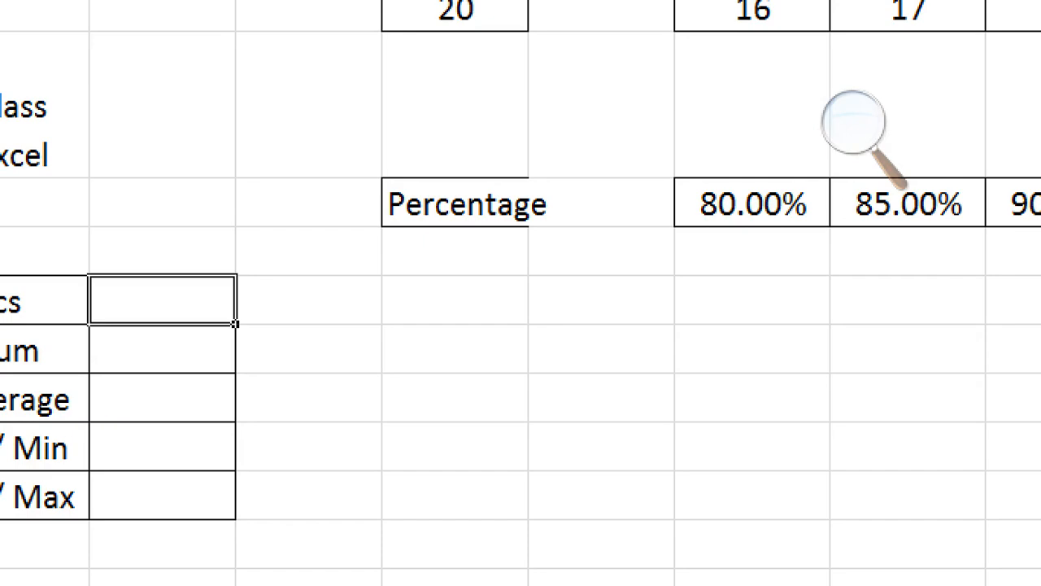
text(Results)
key(Return)
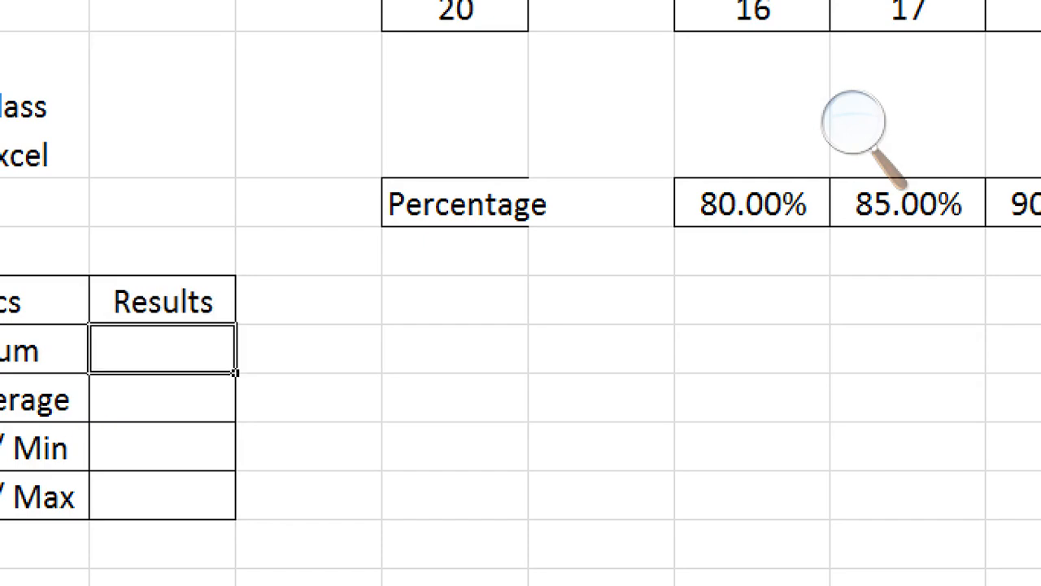
Fill the heading cells C56:D56, Statistics and Results, with light grey.
key(Up)
key(shift+Left)
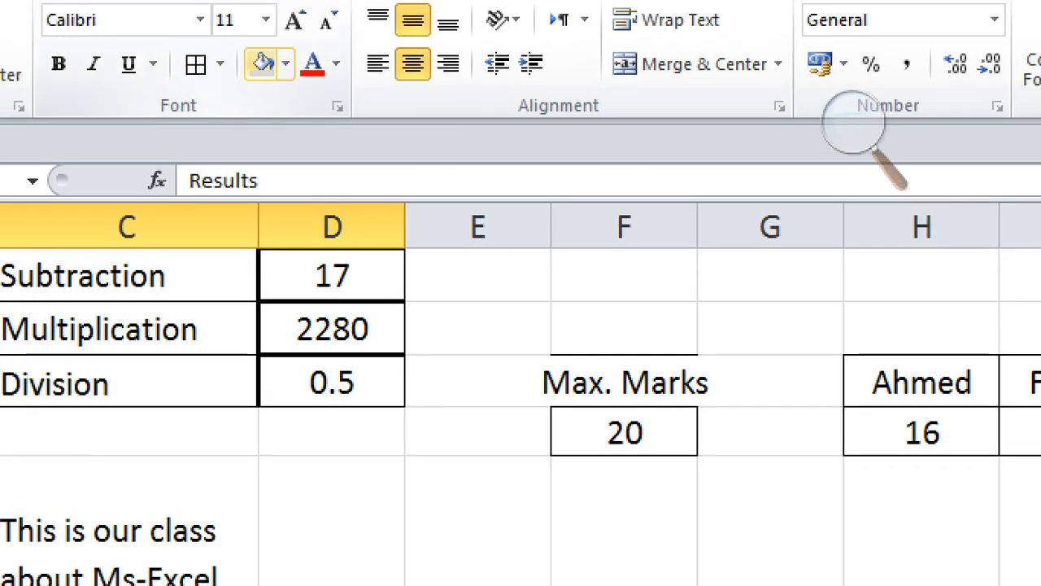
click(262, 65)
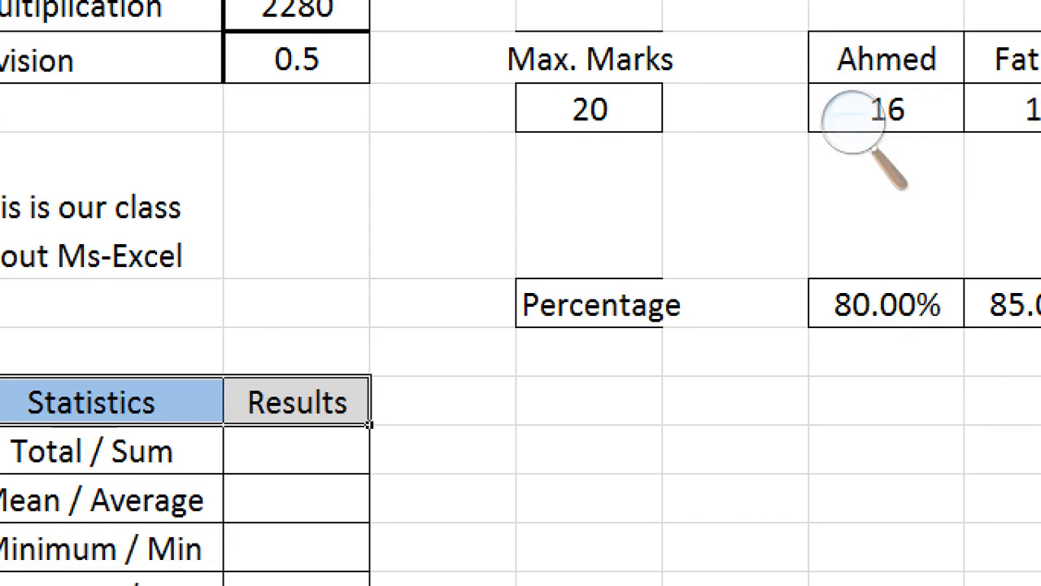
key(Down)
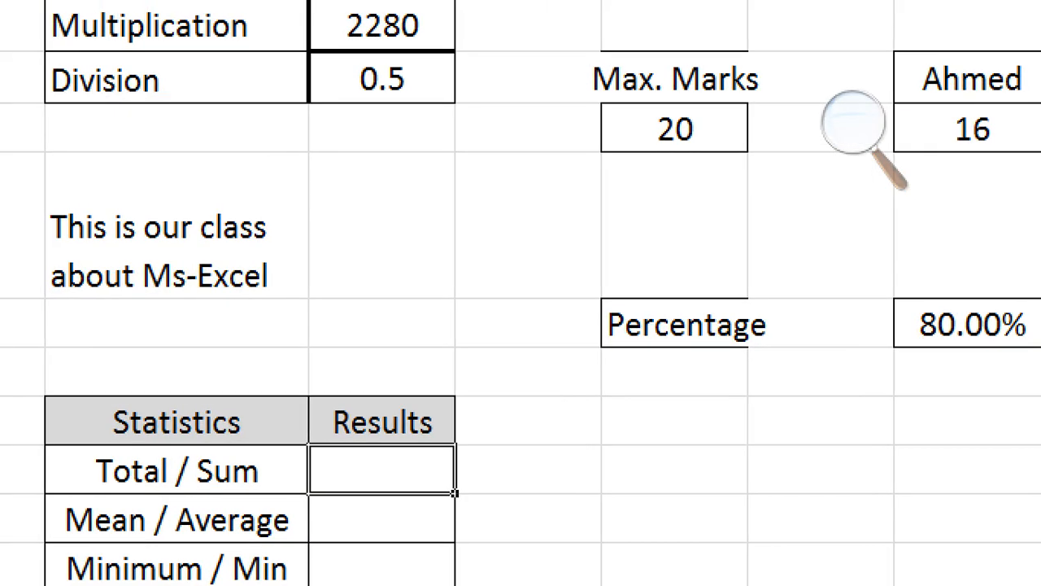
click(674, 470)
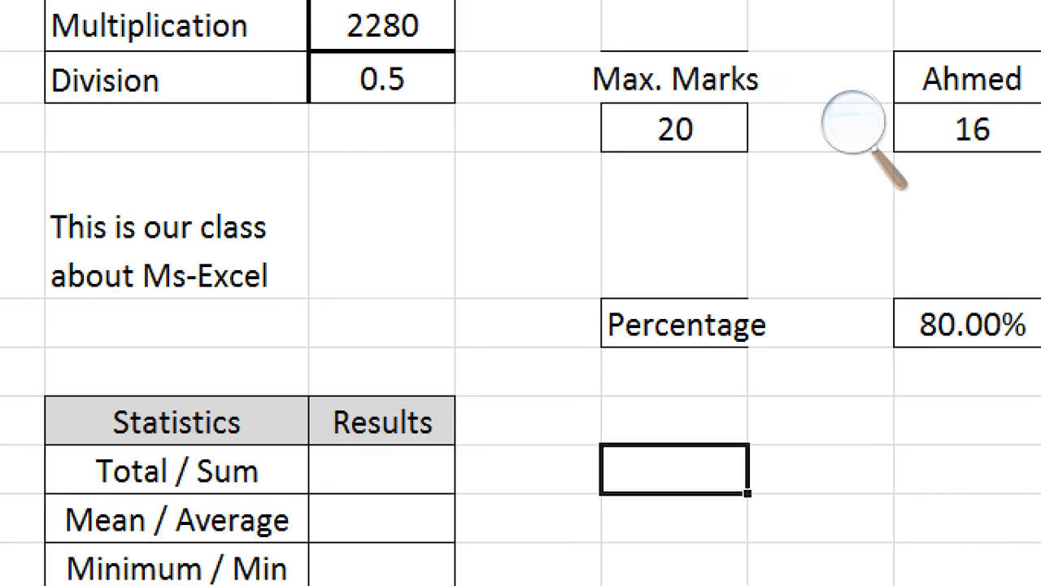
key(Left)
key(Left)
key(Down)
key(Down)
key(Down)
key(Down)
key(Down)
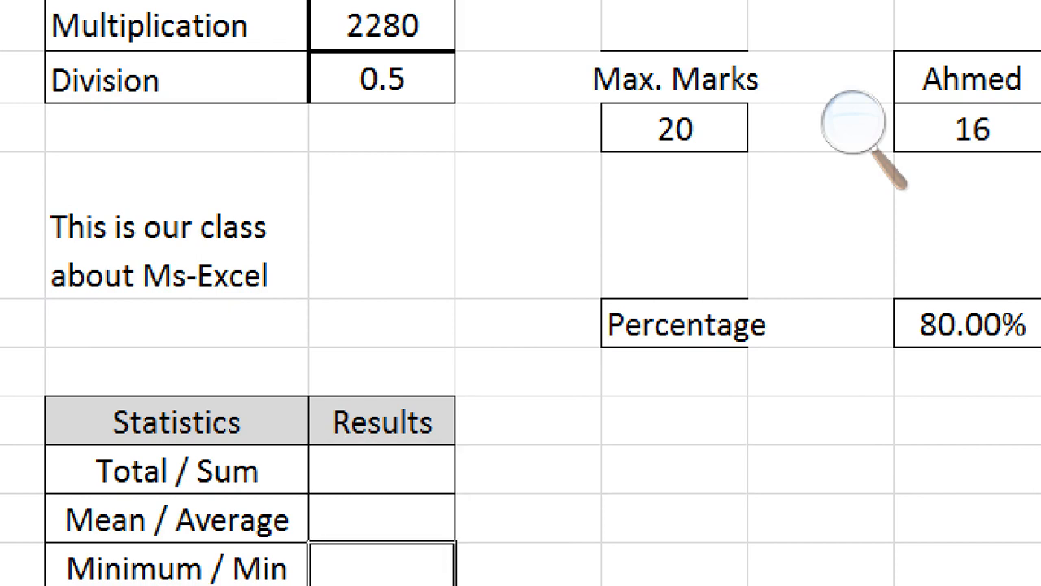
key(Up)
key(Up)
key(Up)
key(Up)
key(Up)
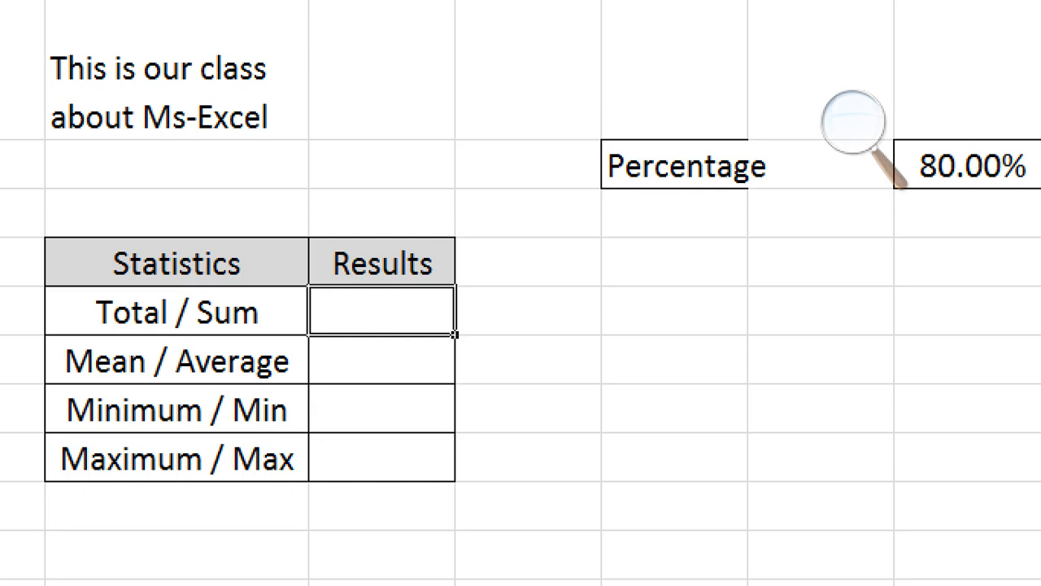
text(=)
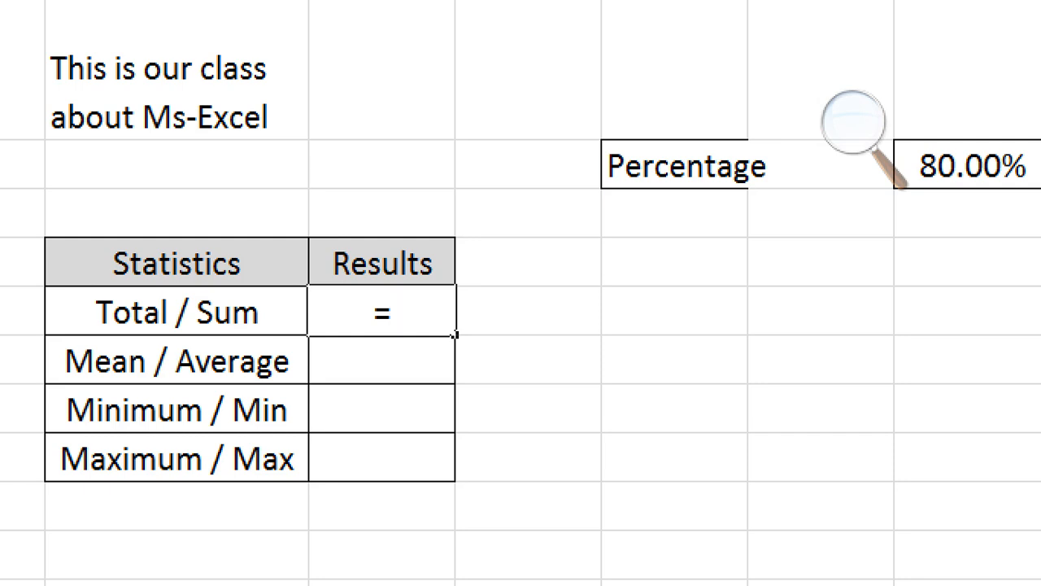
key(Up)
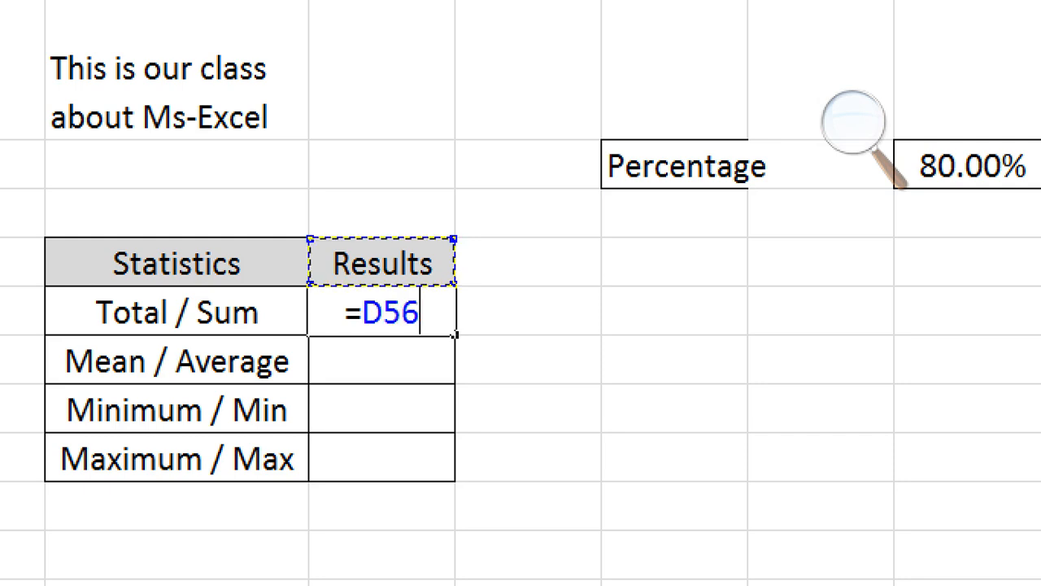
key(Up)
key(Up)
key(Up)
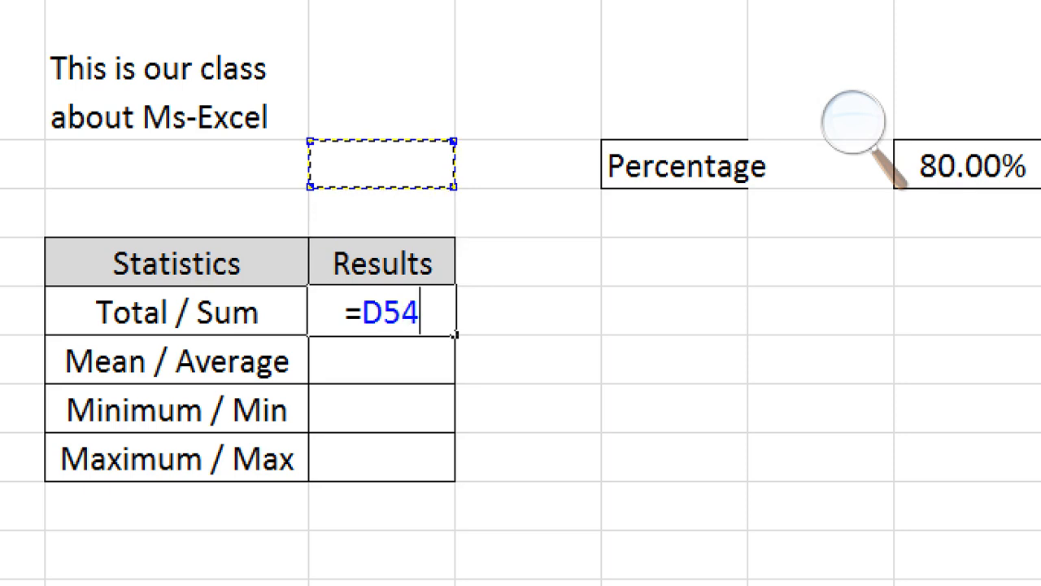
key(Down)
key(Escape)
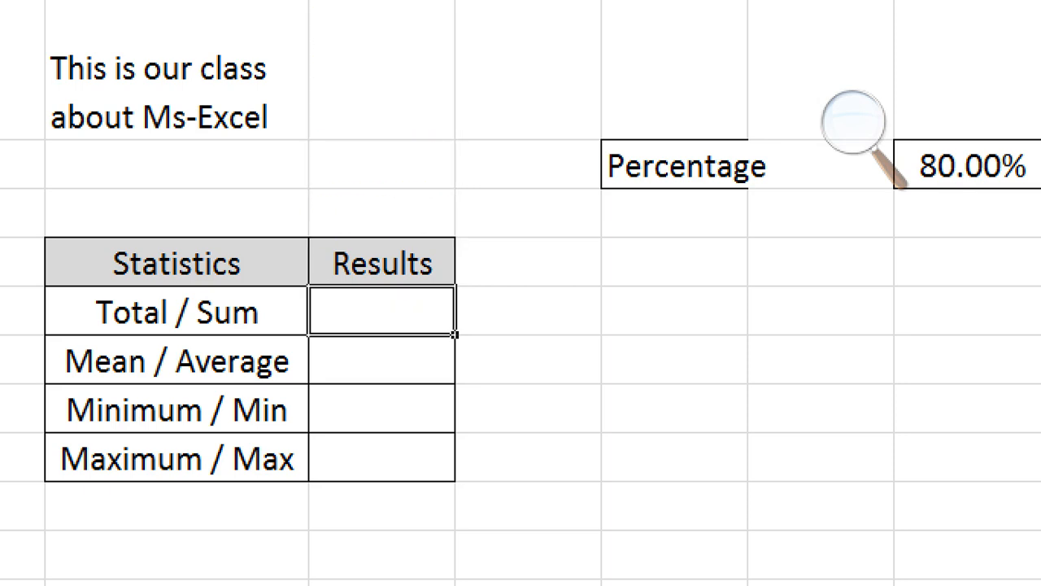
Enter a SUM formula in cell D57 that totals the A, B and C values in G46:G48.
text(=sum()
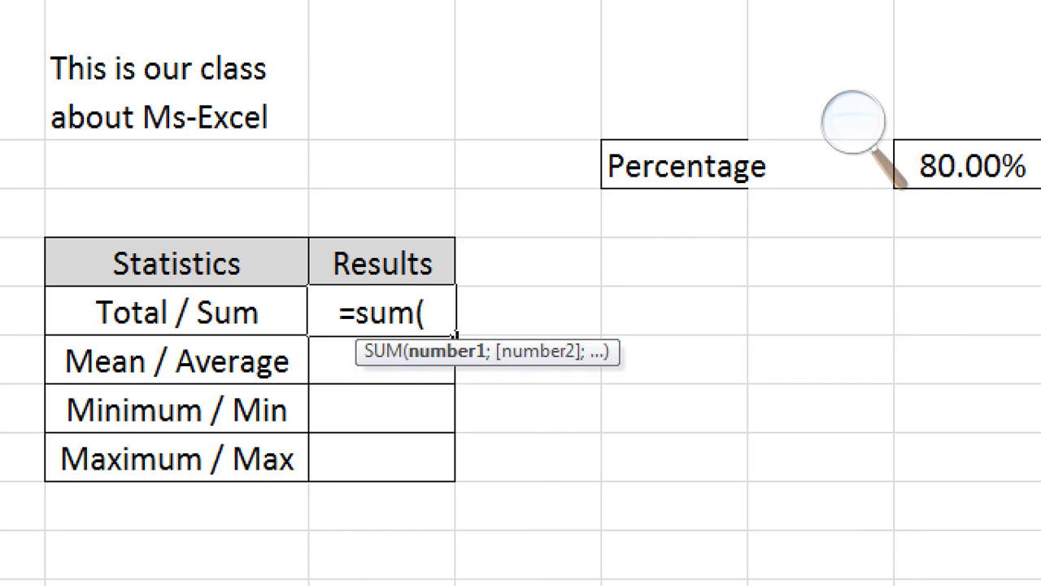
key(Up)
key(Up)
key(Up)
key(Up)
key(Up)
key(Up)
key(Up)
key(Up)
key(Up)
key(Up)
key(Down)
key(Down)
key(Down)
key(Down)
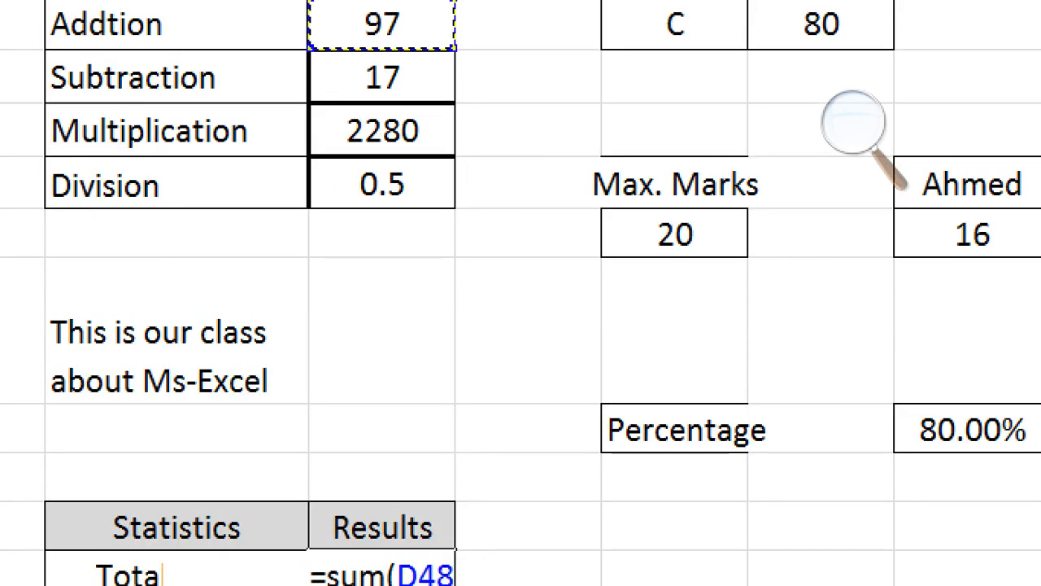
key(Right)
key(Right)
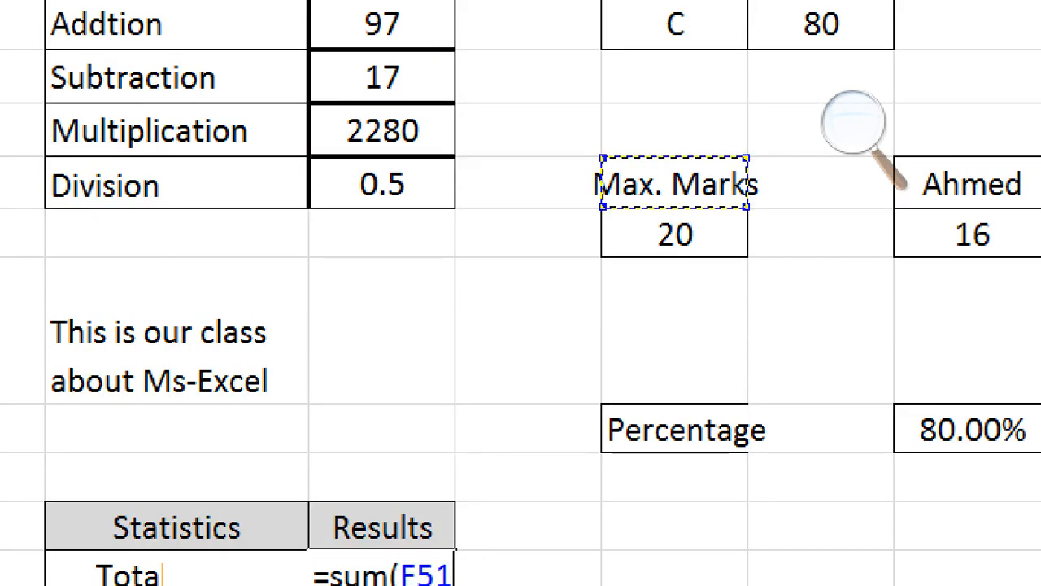
key(Up)
key(Up)
key(Up)
key(Up)
key(Up)
key(Up)
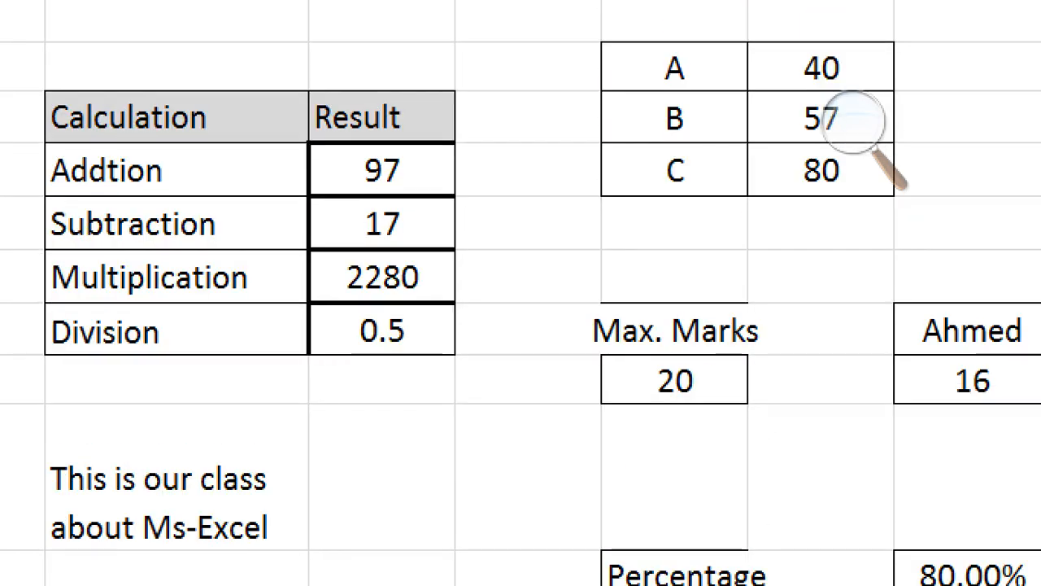
key(Down)
key(Right)
key(shift+Down)
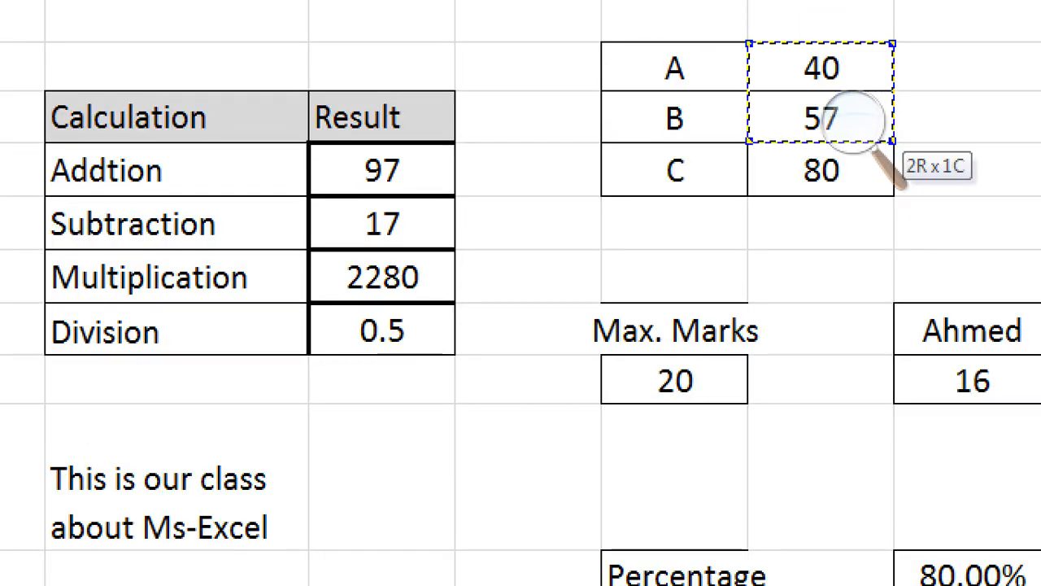
key(shift+Down)
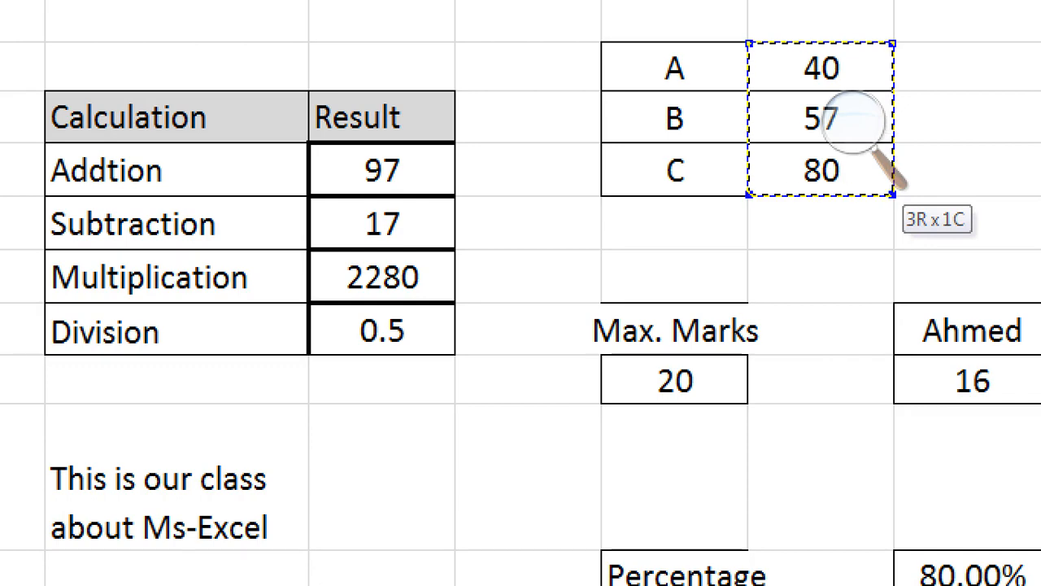
key(Return)
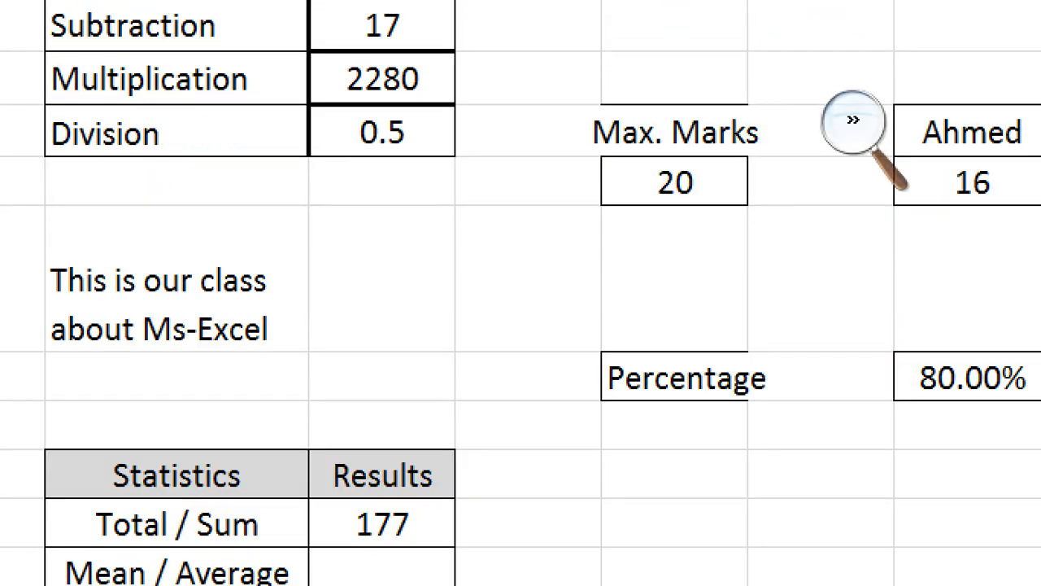
Close the Windows Magnifier to return the screen to its normal size.
click(853, 122)
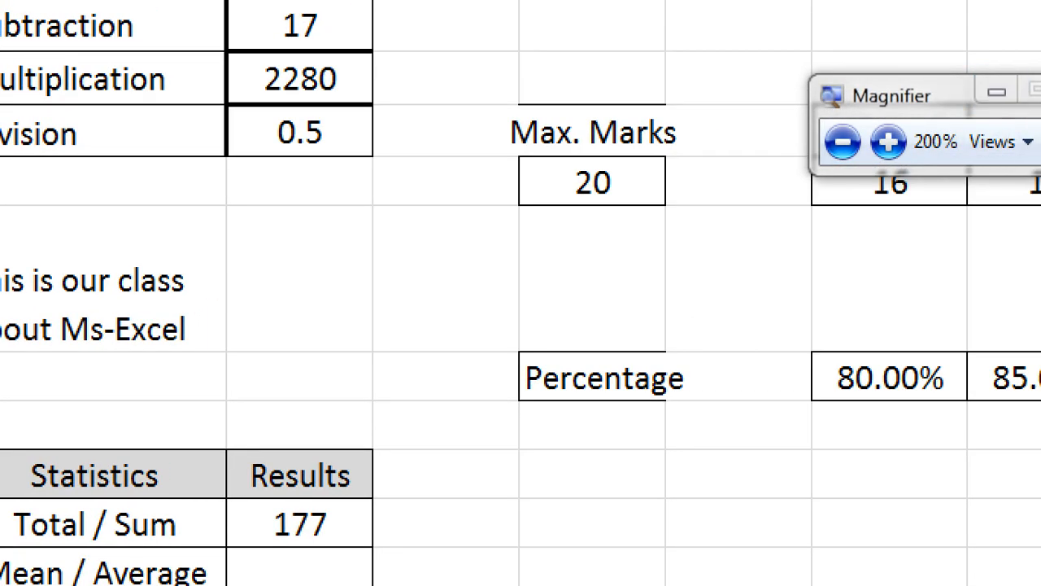
drag(919, 93, 810, 76)
click(985, 73)
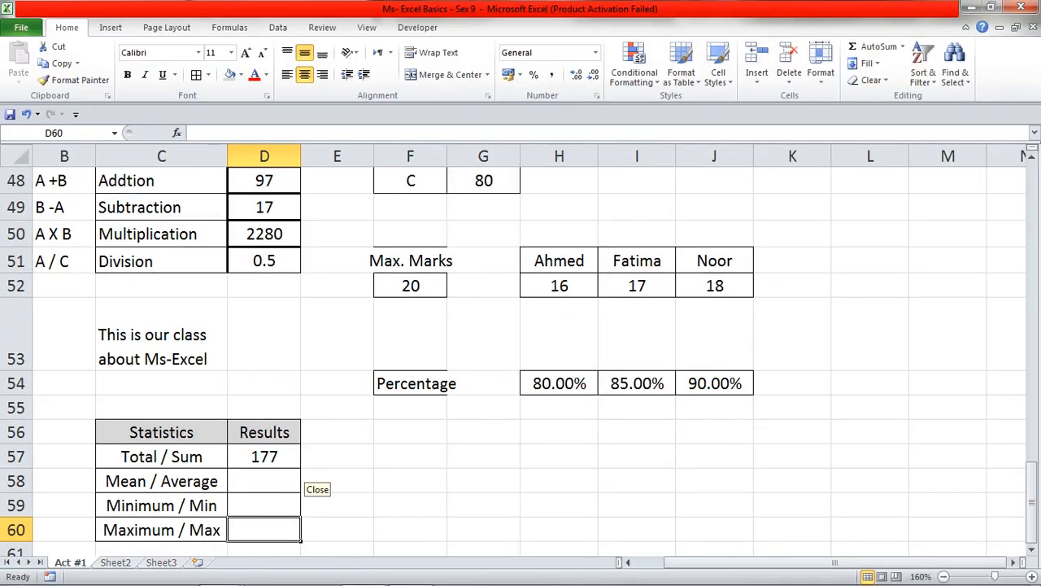
Examine the SUM formula in cell D57 and the source values it refers to in G46:G48.
click(270, 458)
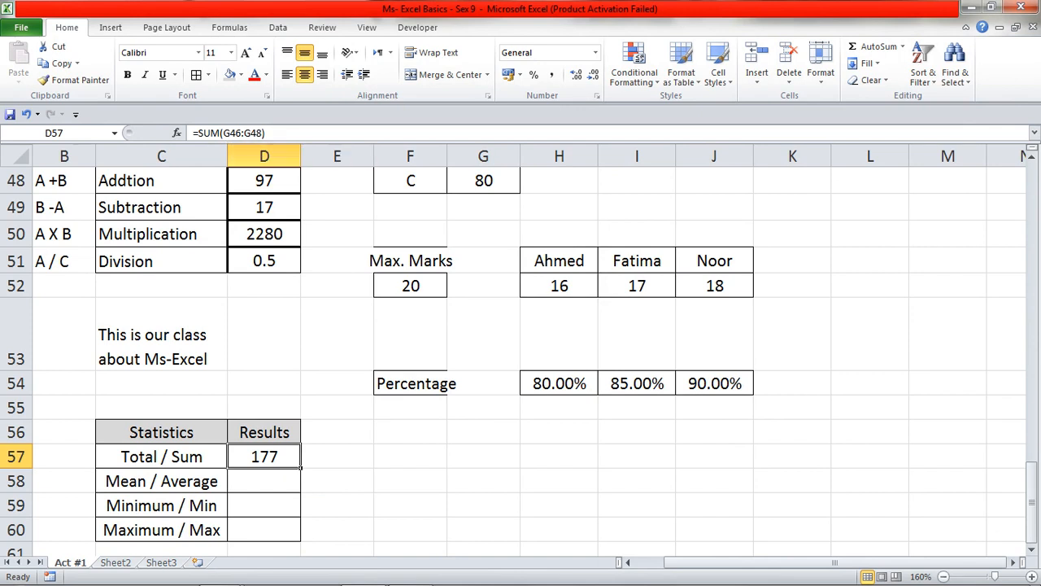
click(559, 286)
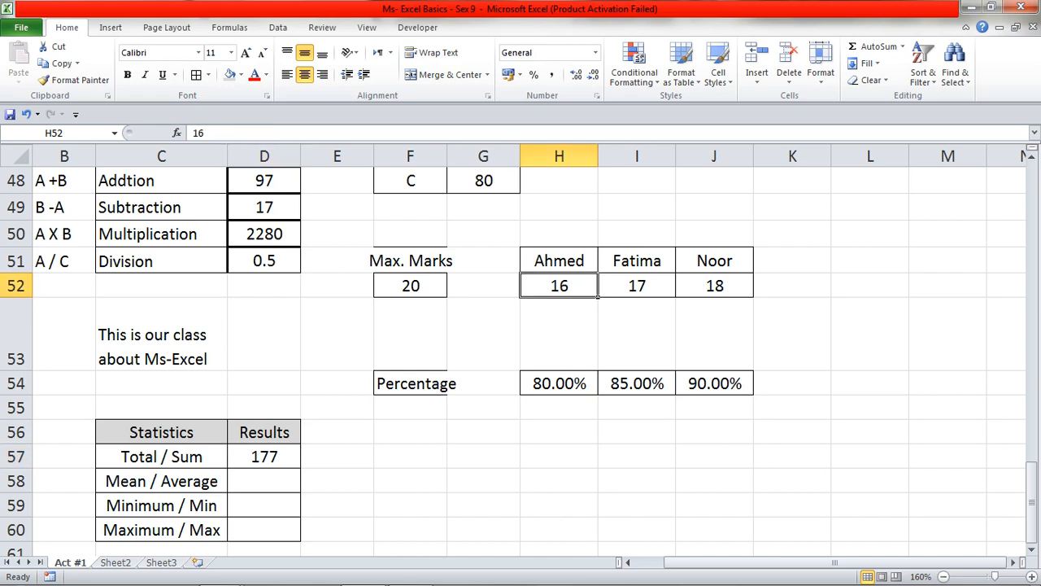
click(483, 181)
key(Up)
key(Up)
key(Up)
key(Down)
key(Down)
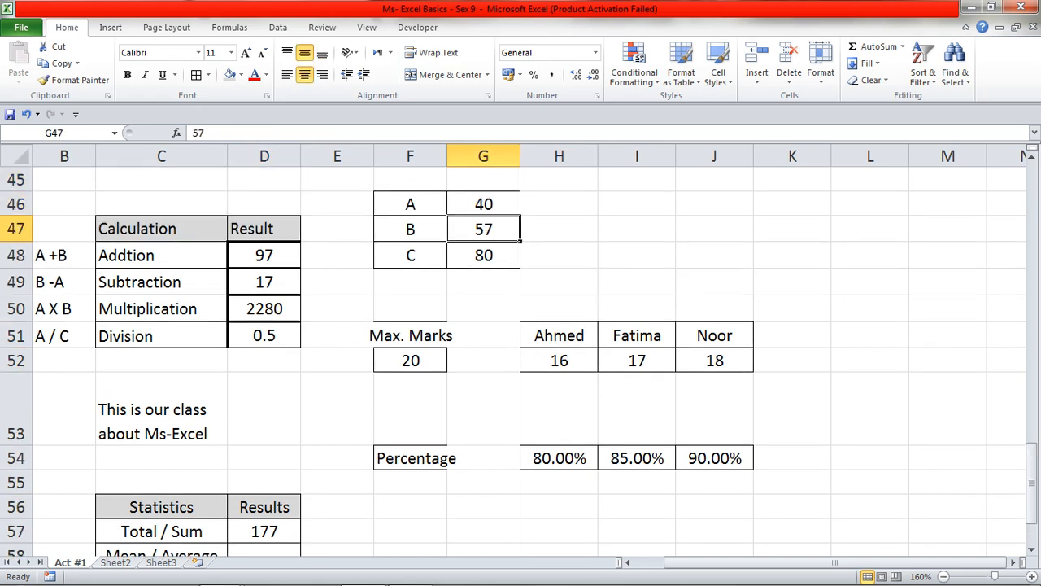
key(Down)
key(Down)
key(Down)
key(Down)
key(Down)
key(Down)
key(Down)
key(Down)
key(Down)
key(Down)
key(Left)
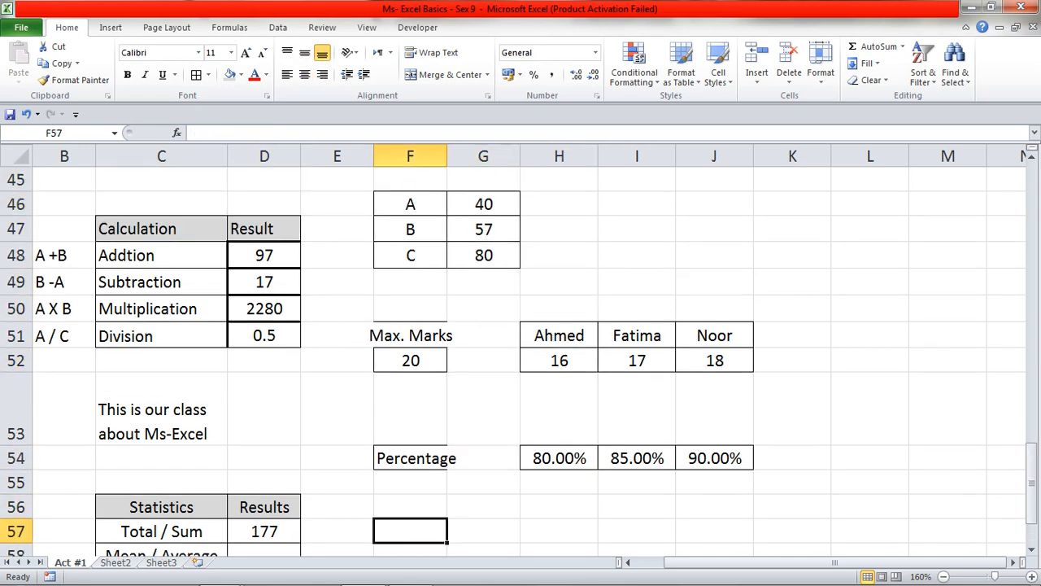
key(Left)
key(Left)
key(Down)
key(Up)
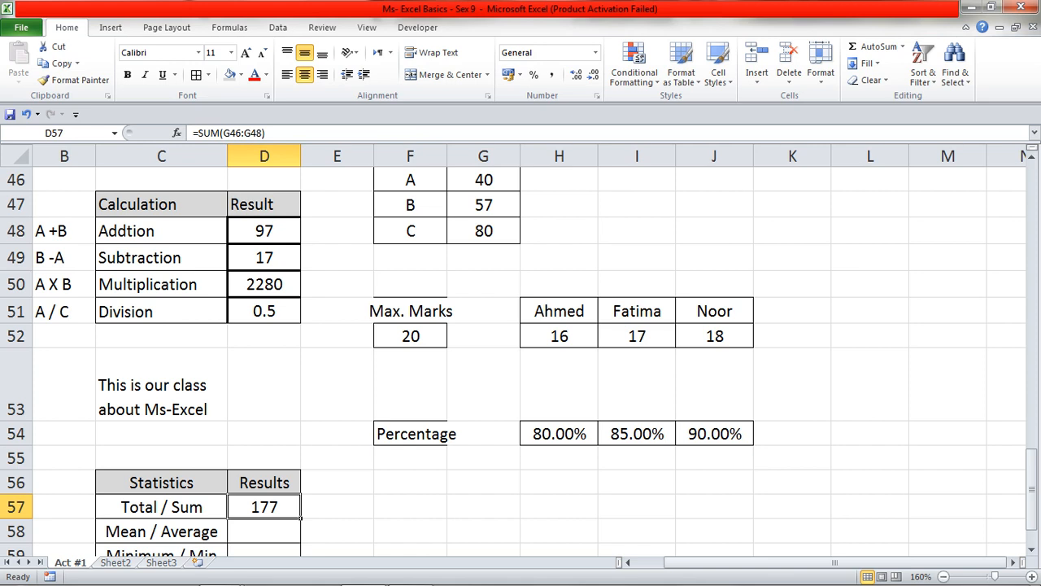
Clear the formula in cell D57 and insert the AutoSum Sum function there instead.
key(Delete)
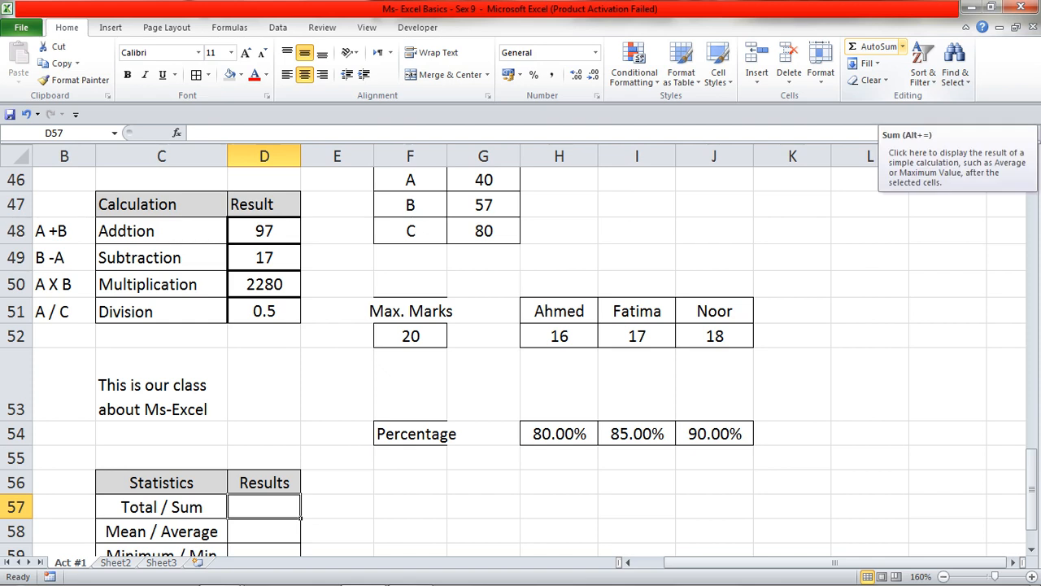
click(902, 46)
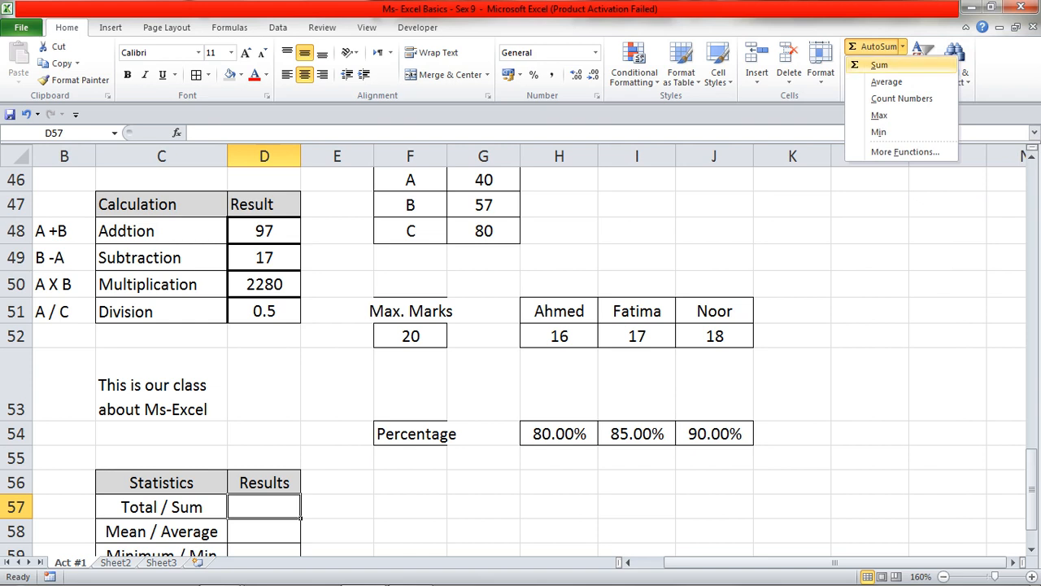
click(879, 65)
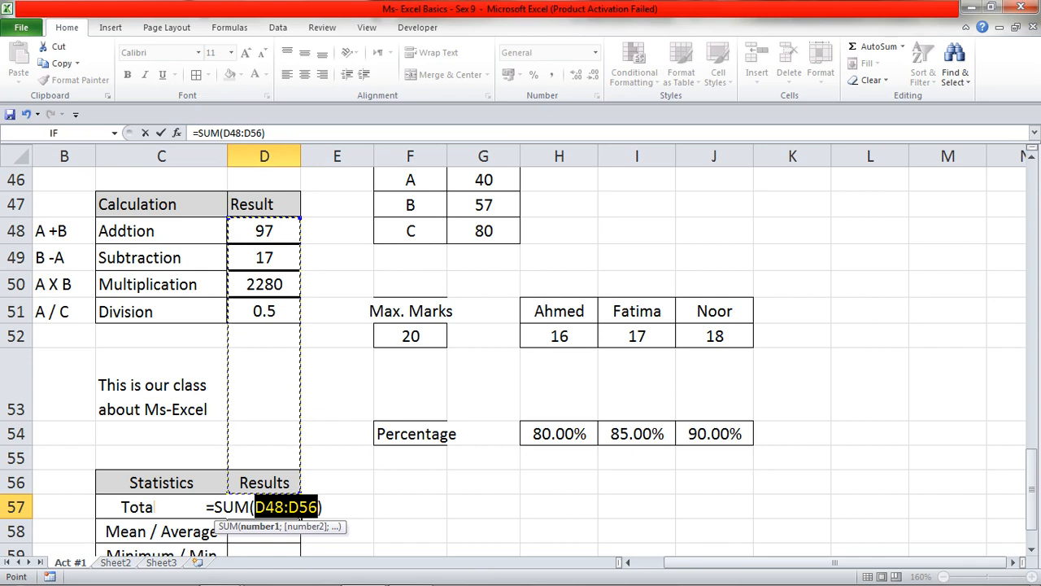
Change the SUM range in cell D57 to G46:G48 and commit the formula.
click(223, 133)
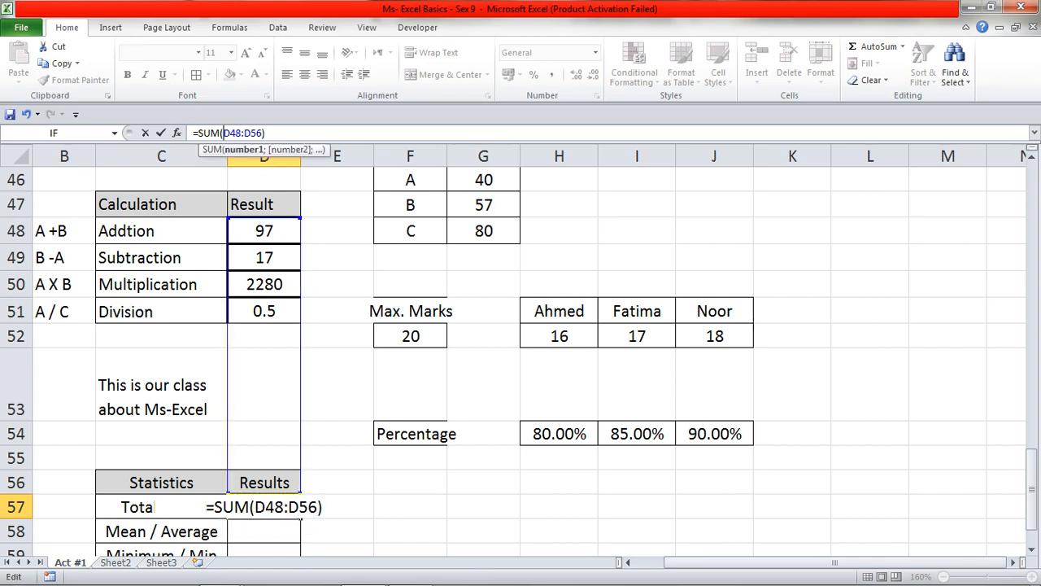
text(G)
key(Delete)
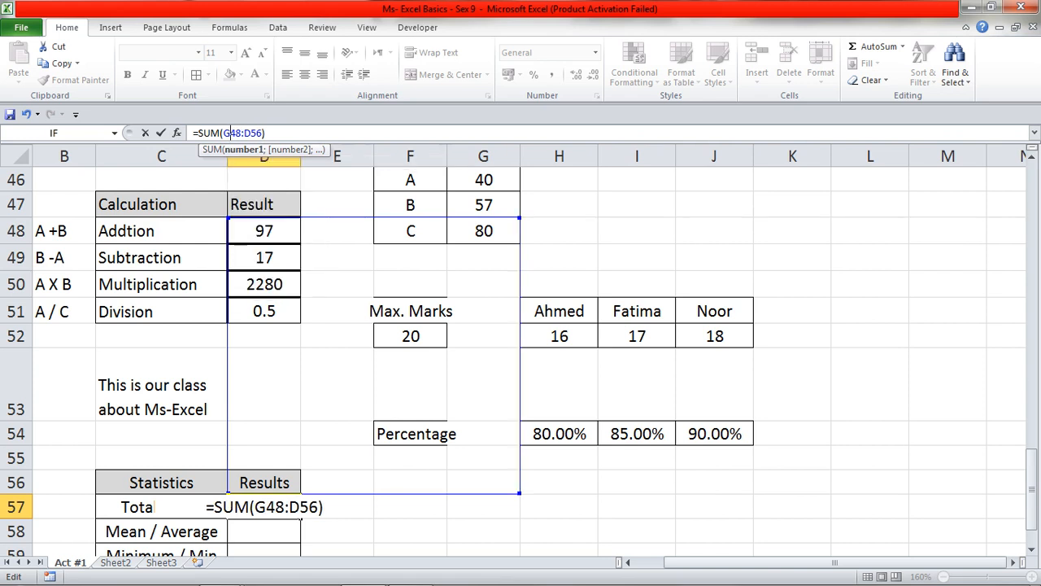
text(G)
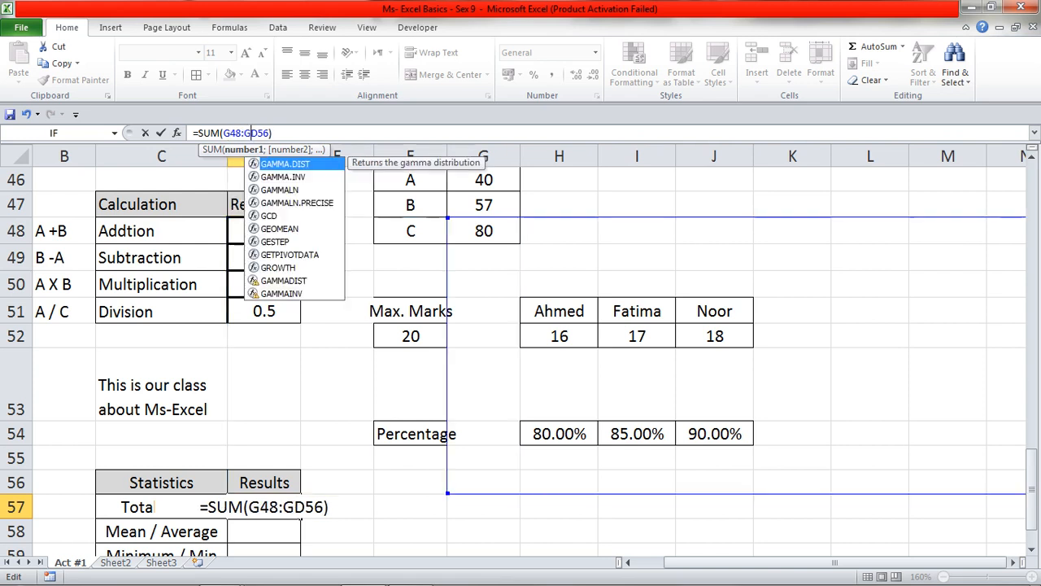
key(Delete)
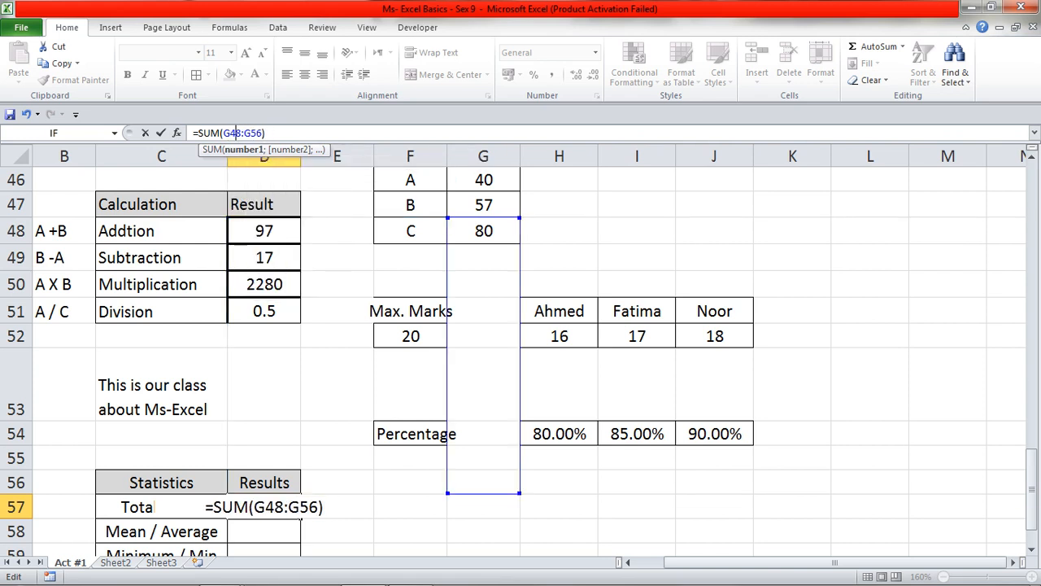
key(BackSpace)
text(6)
key(Right)
key(Right)
text(48)
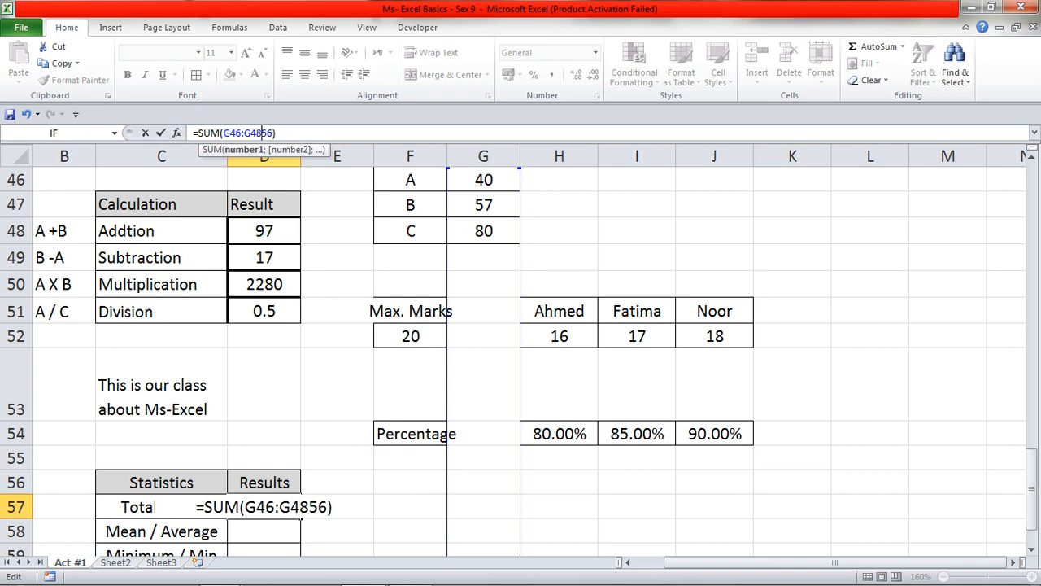
key(Delete)
key(Delete)
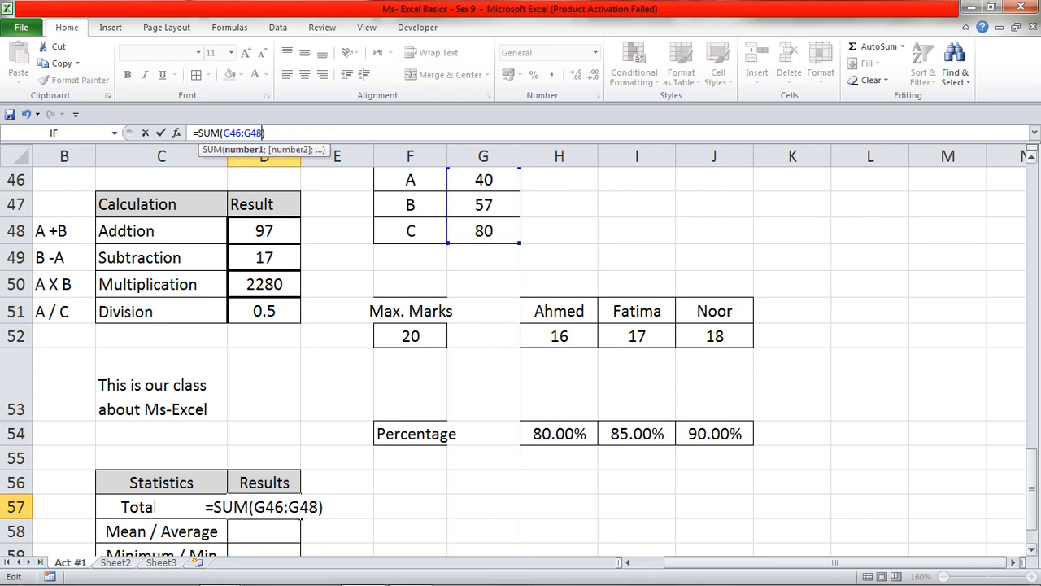
click(1032, 157)
click(1031, 157)
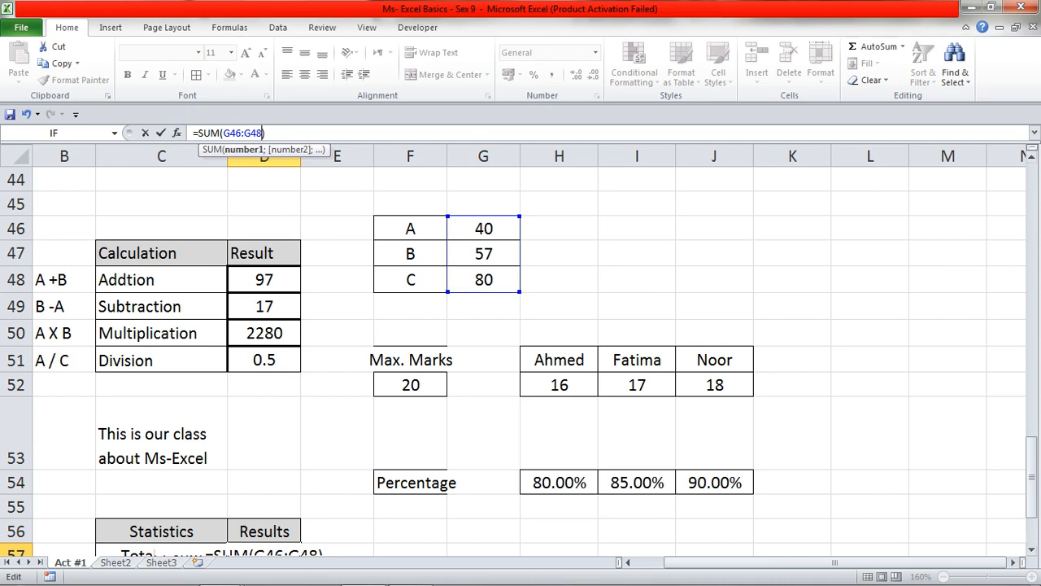
click(1031, 550)
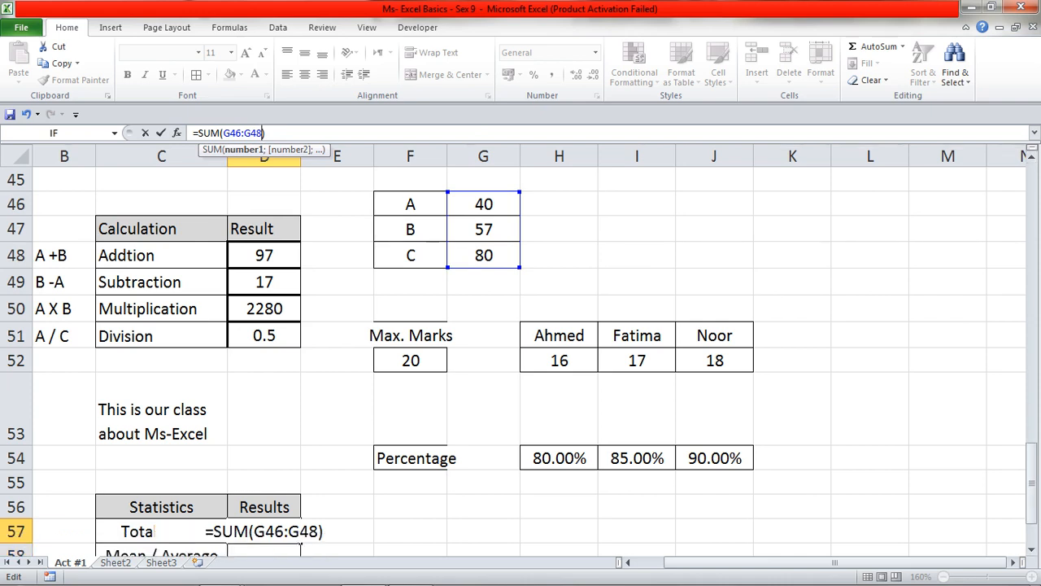
key(Return)
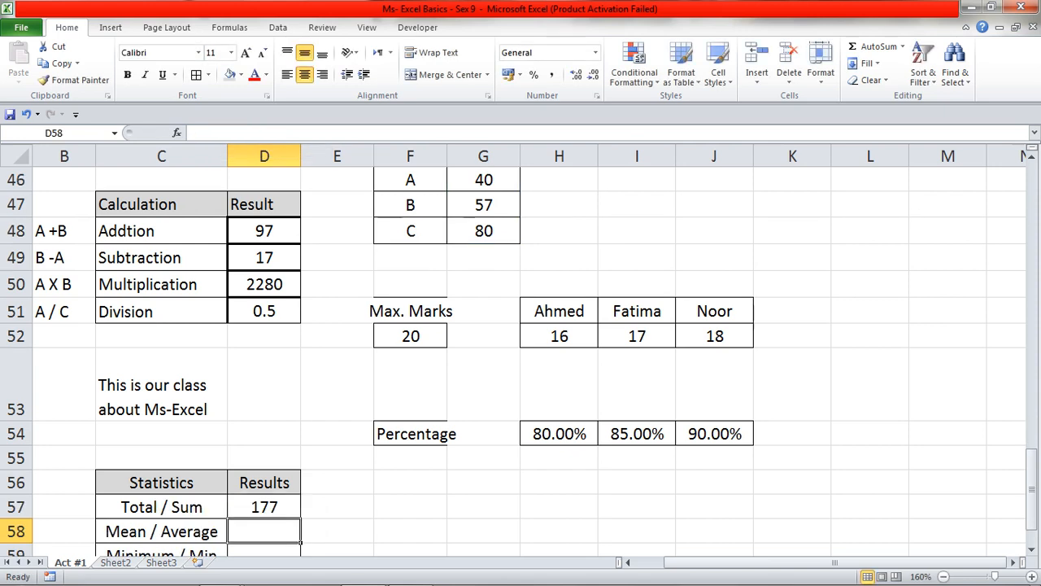
text(=)
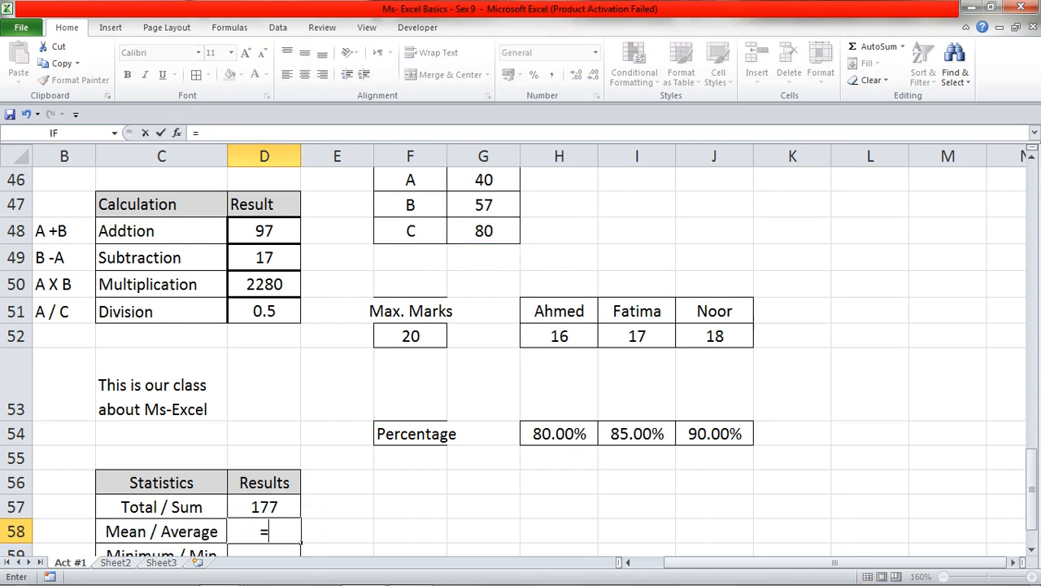
key(BackSpace)
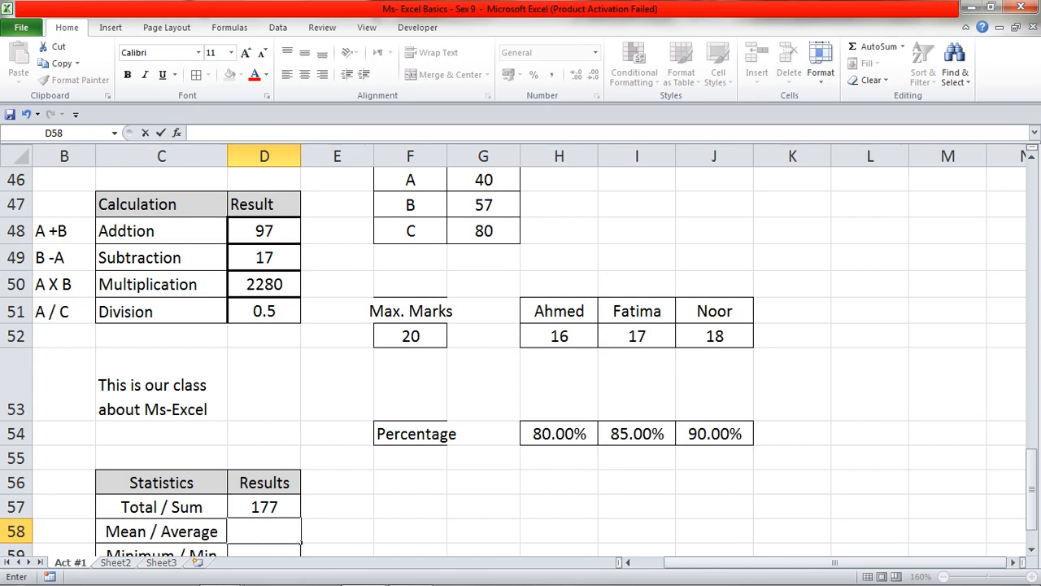
key(Return)
Insert the AutoSum Average function in cell D58 and set its range to G46:G48.
click(265, 507)
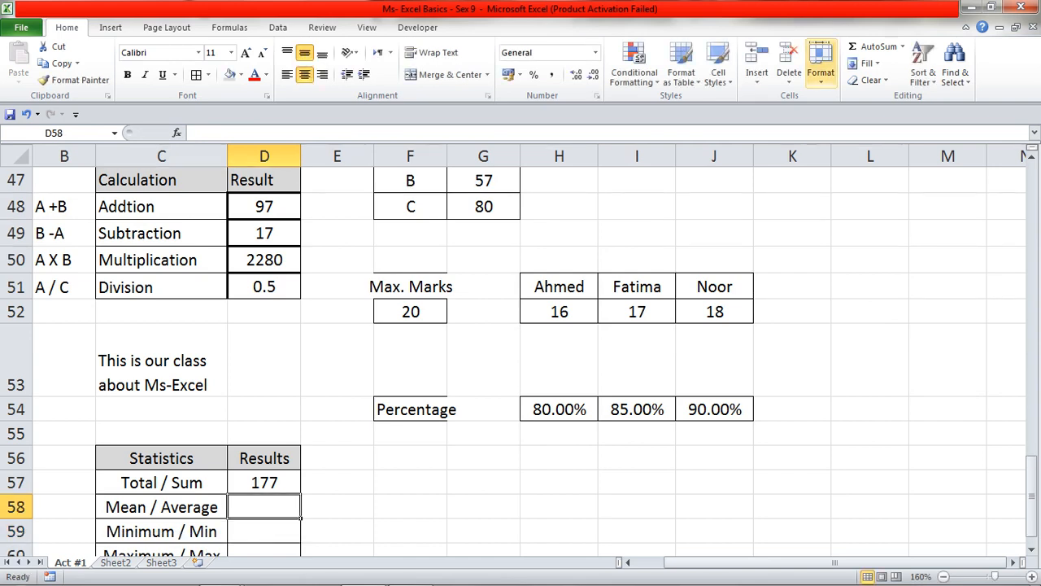
click(902, 46)
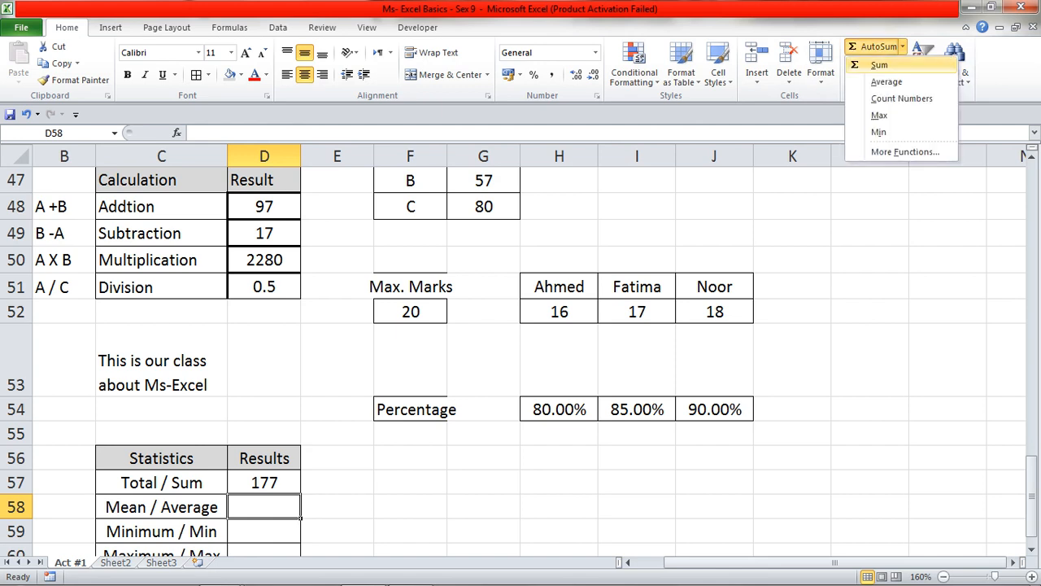
click(887, 82)
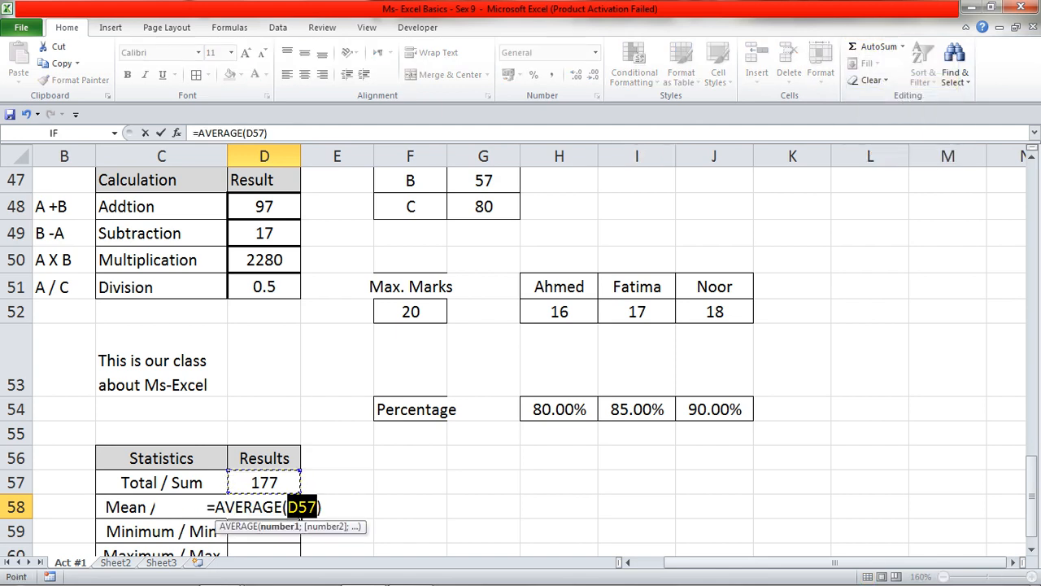
click(247, 133)
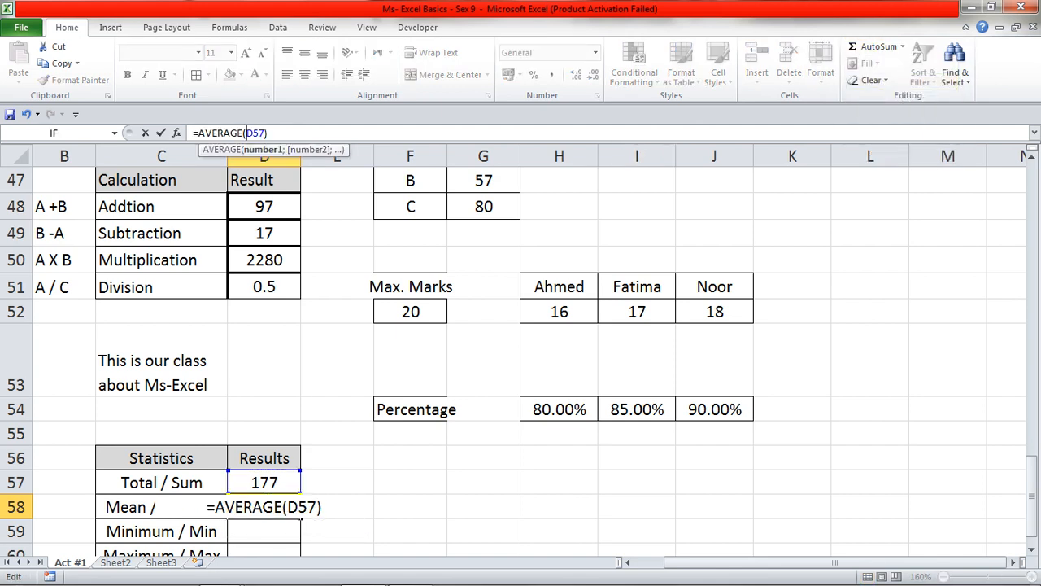
text(G46)
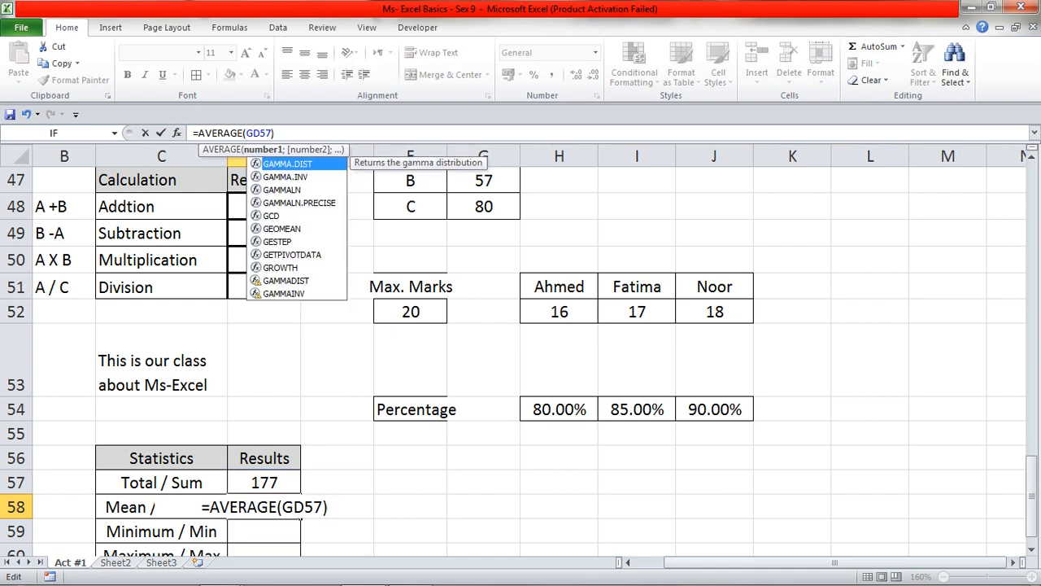
text(:)
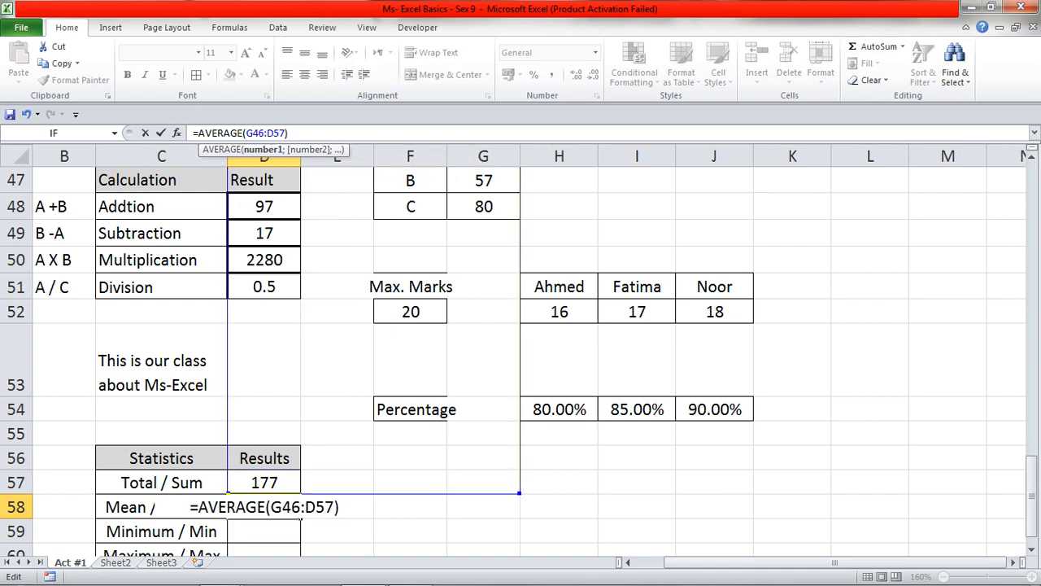
text(g48)
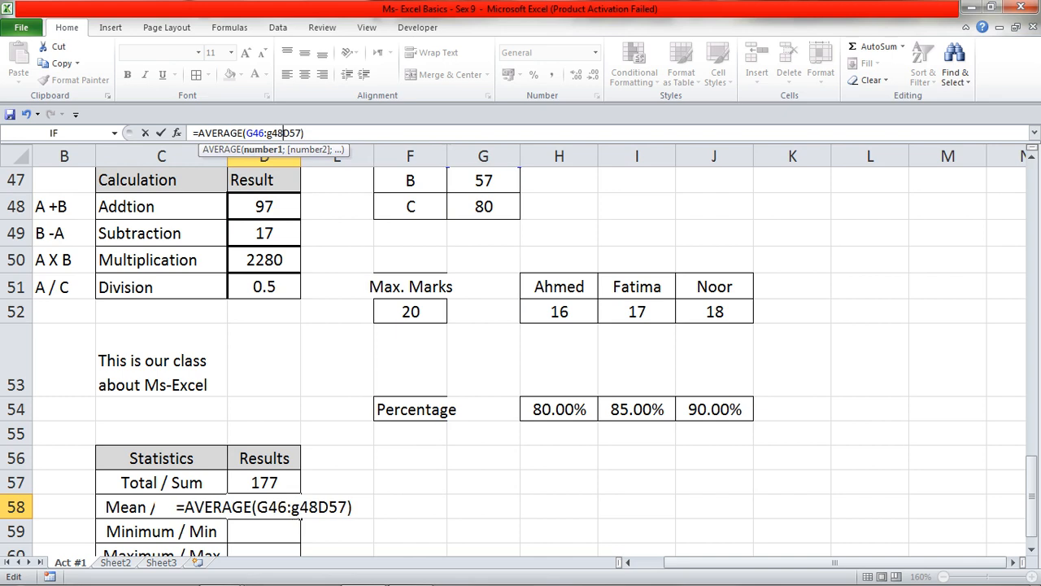
key(Delete)
key(Delete)
key(Delete)
key(Delete)
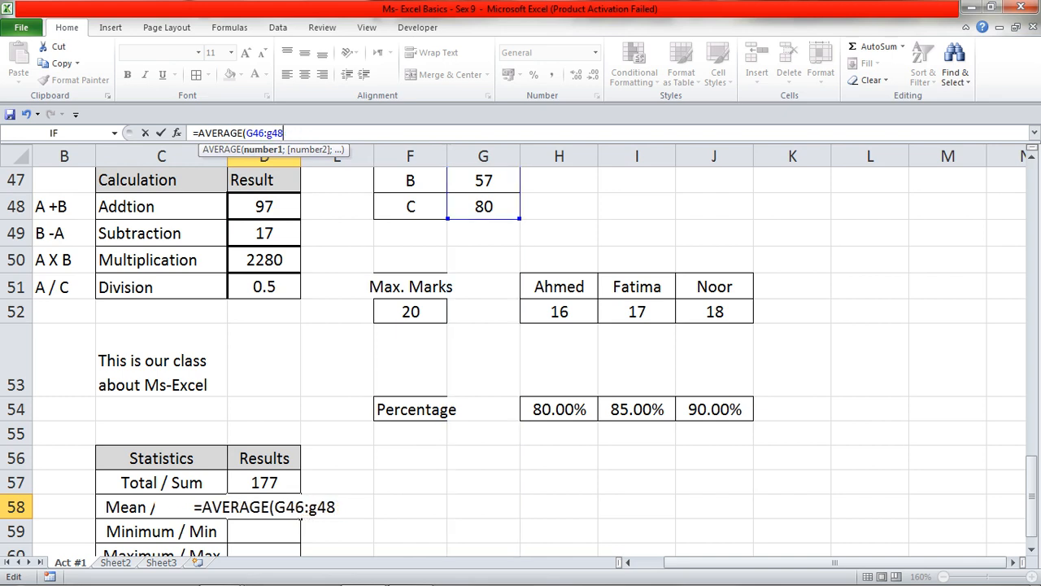
key(Return)
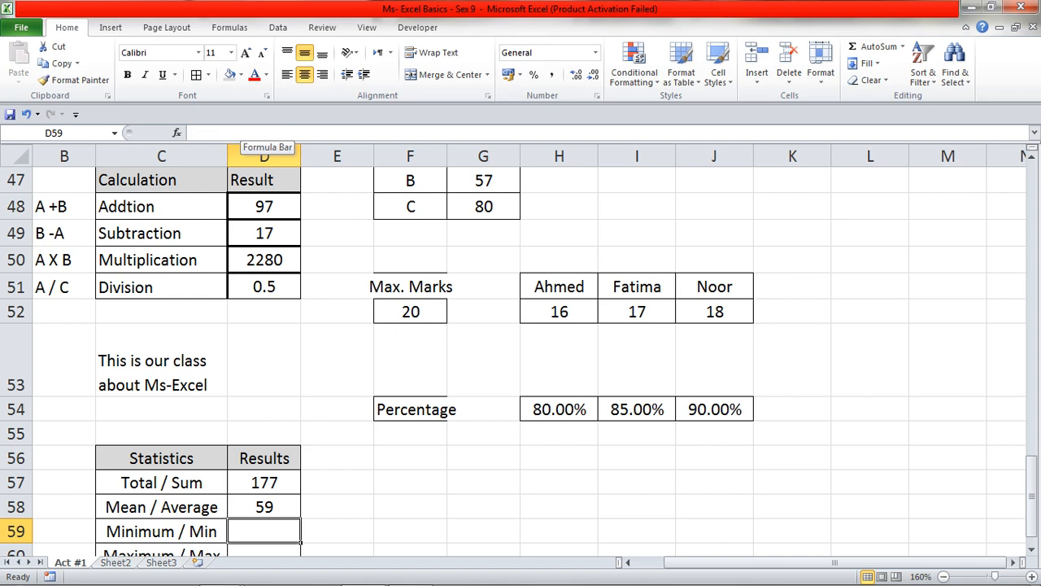
Insert the AutoSum Min function in cell D59 and set its range to G46:G48.
click(902, 46)
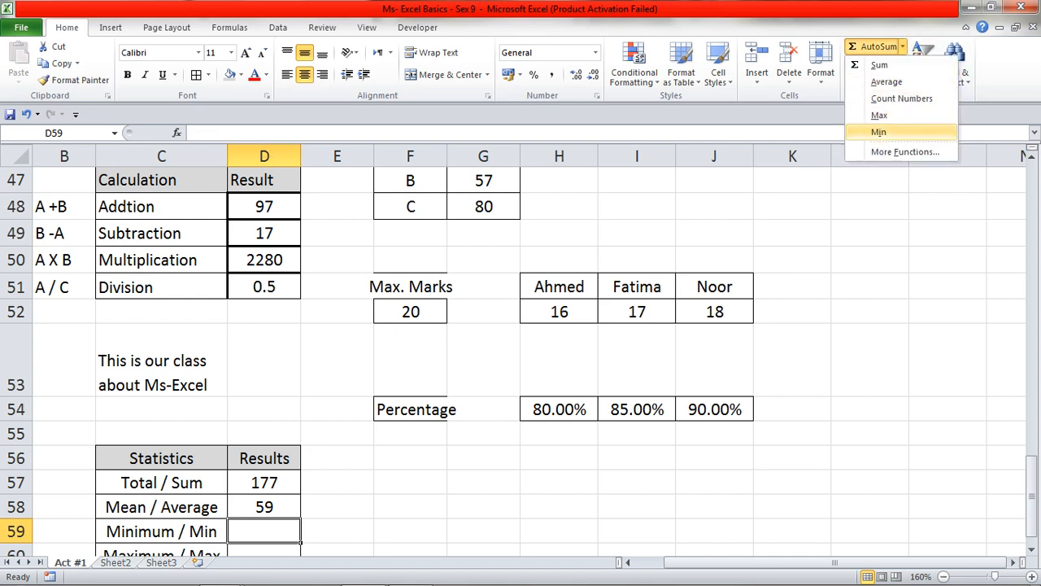
click(879, 132)
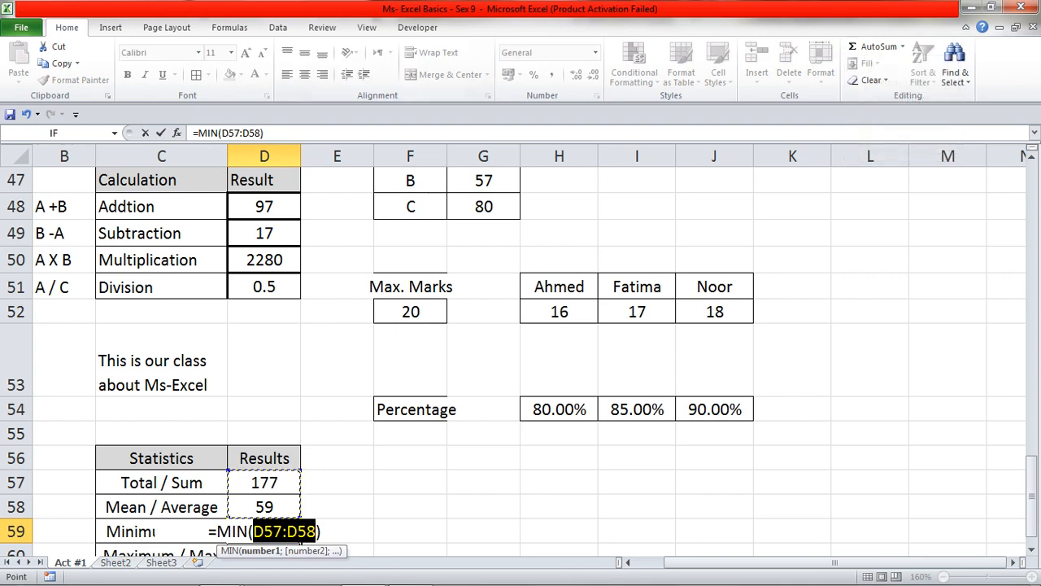
click(221, 133)
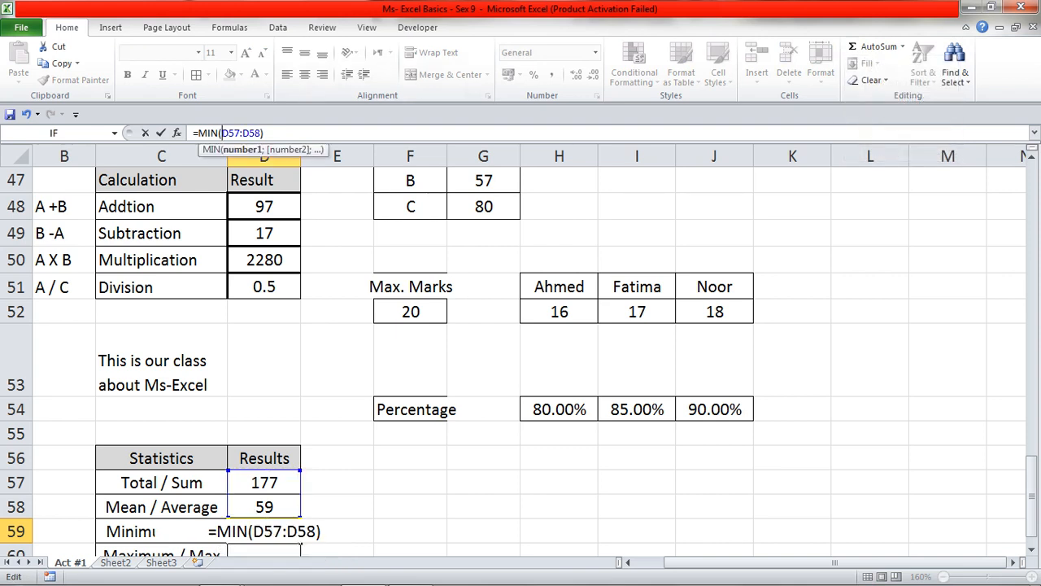
text(G)
key(Delete)
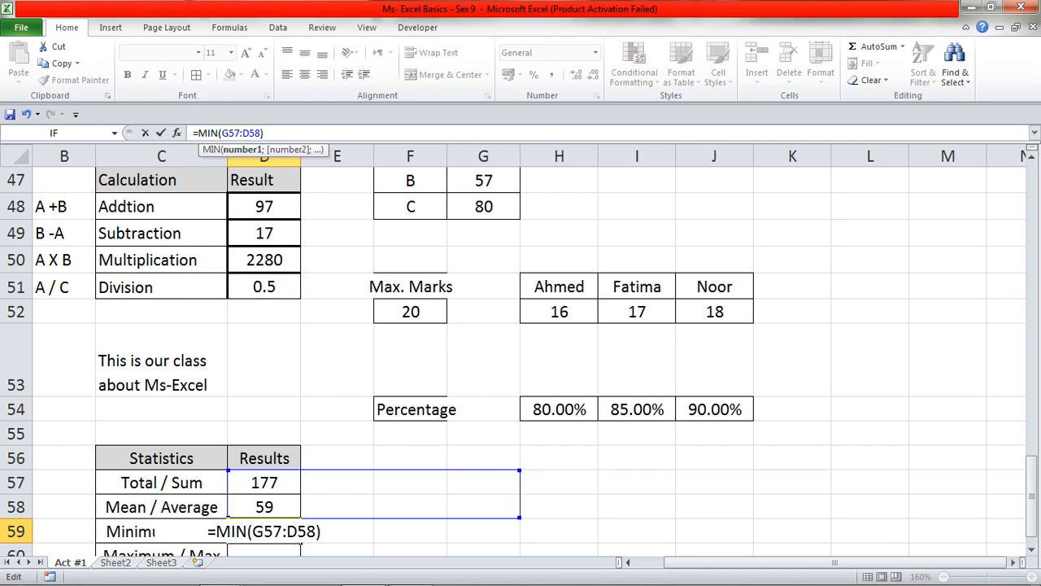
text(46)
key(Delete)
key(Delete)
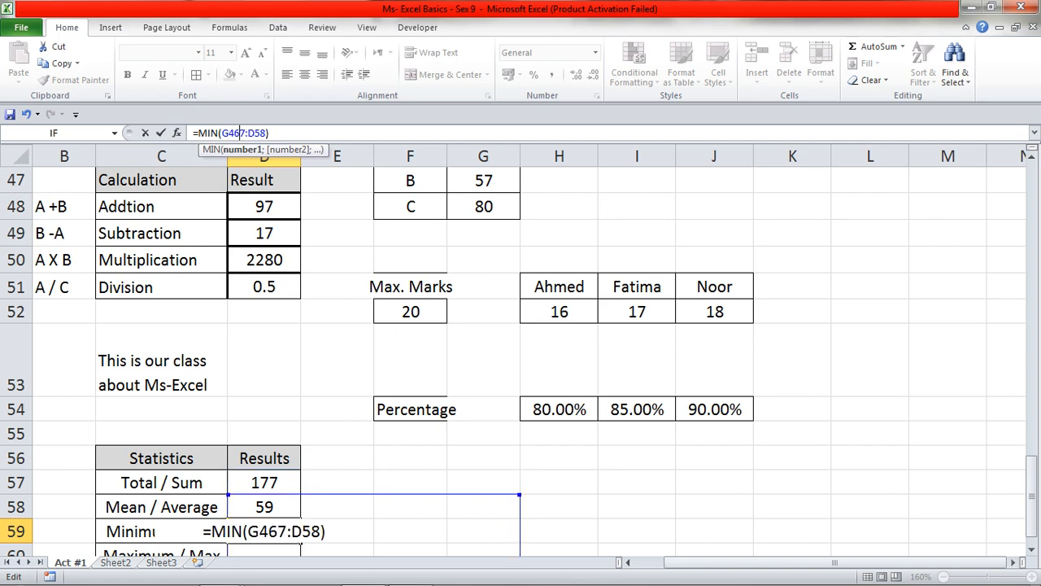
key(Right)
key(Right)
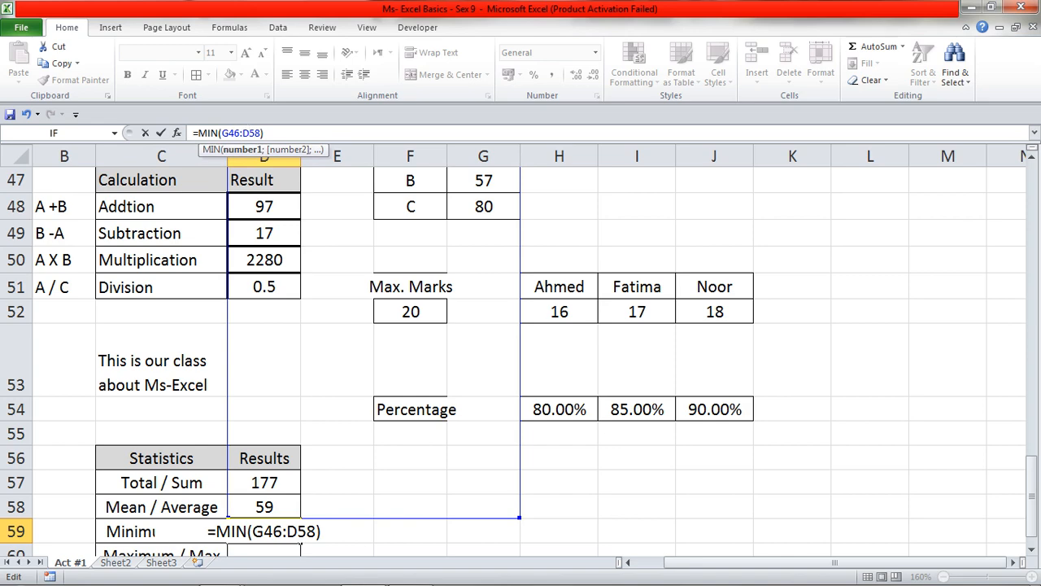
text(g48)
key(Delete)
key(Delete)
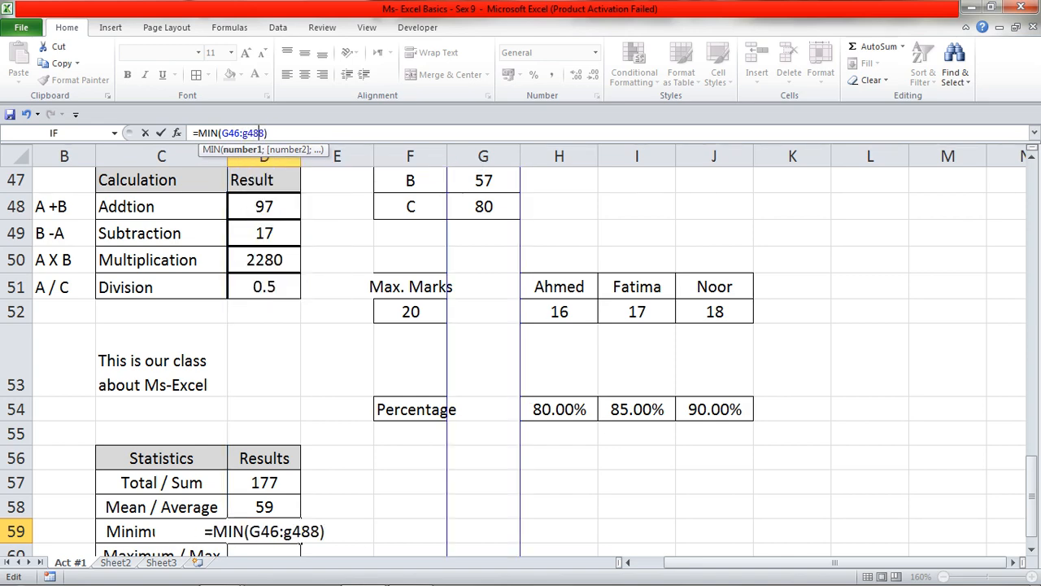
key(Return)
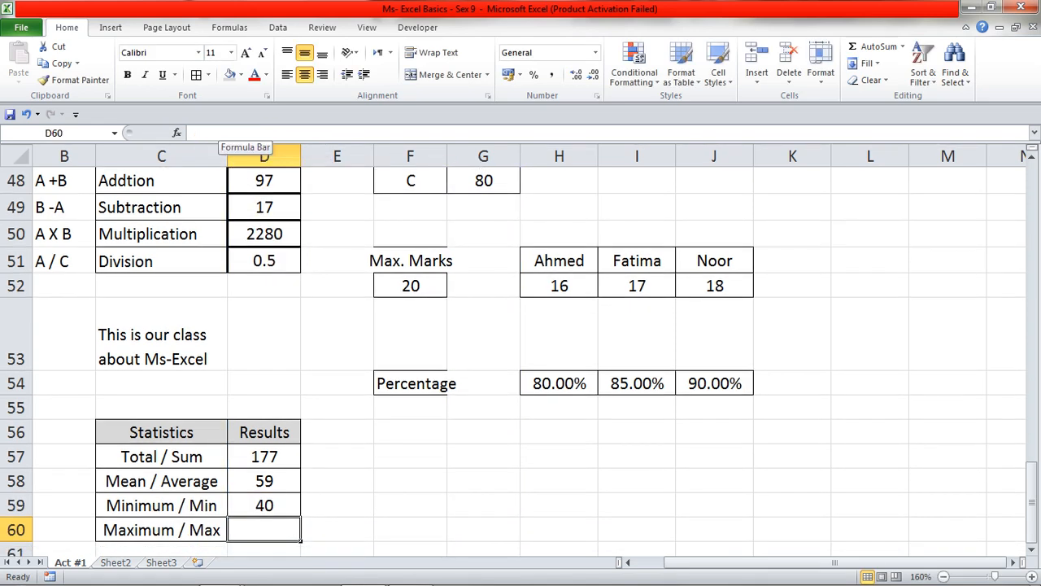
text(=)
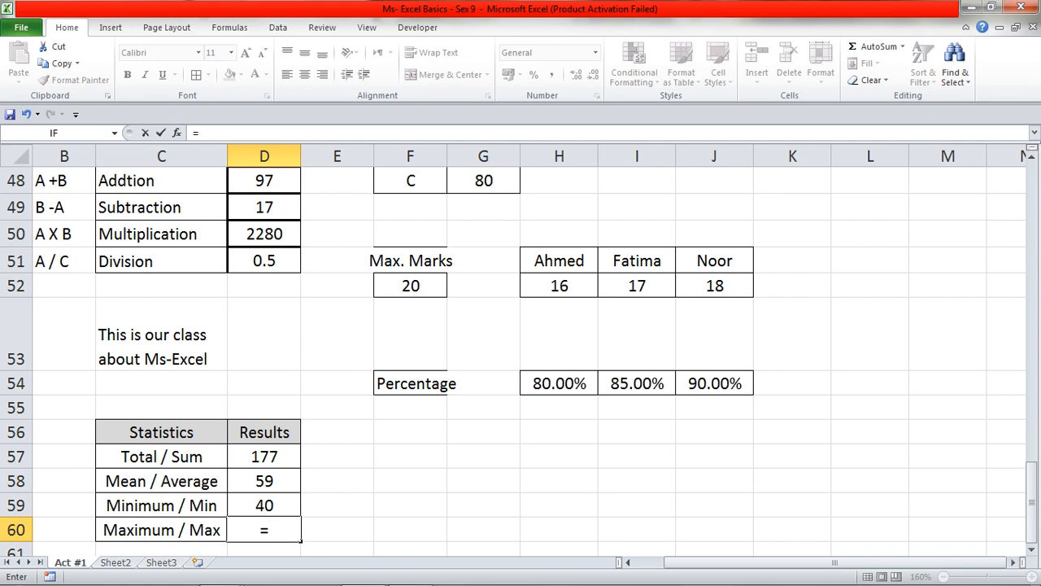
click(903, 47)
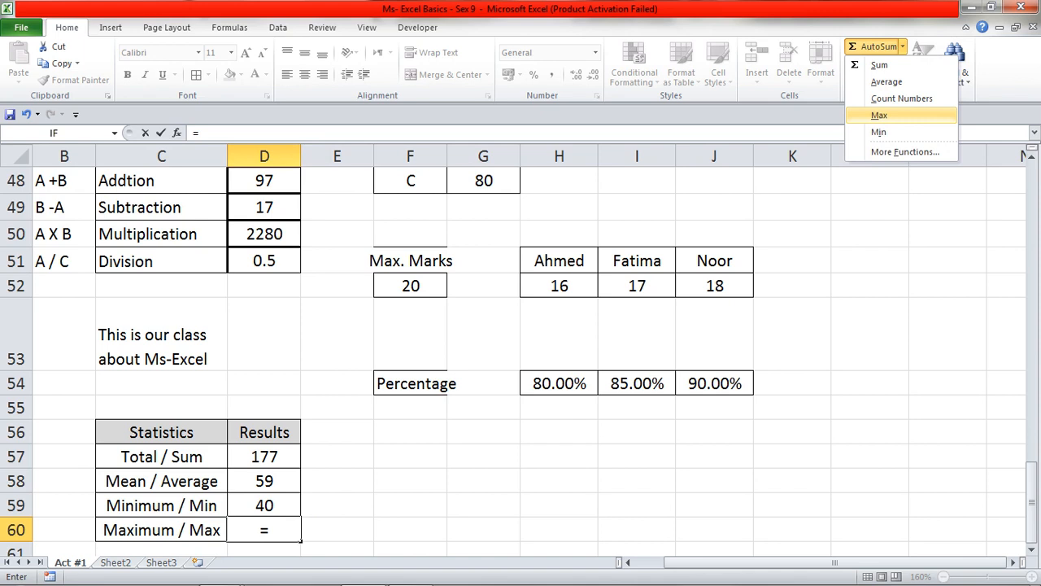
click(879, 115)
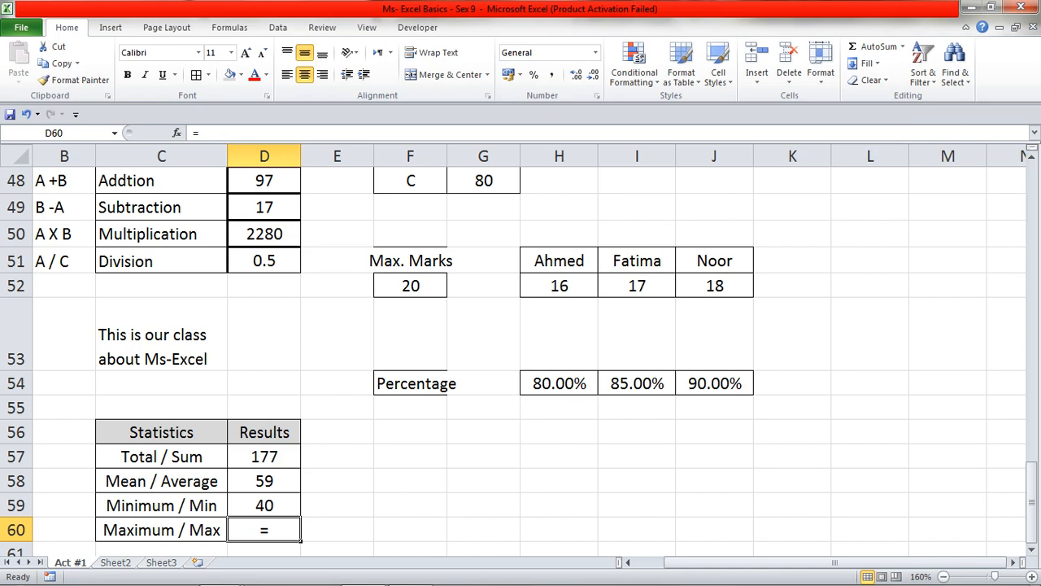
key(Down)
key(Up)
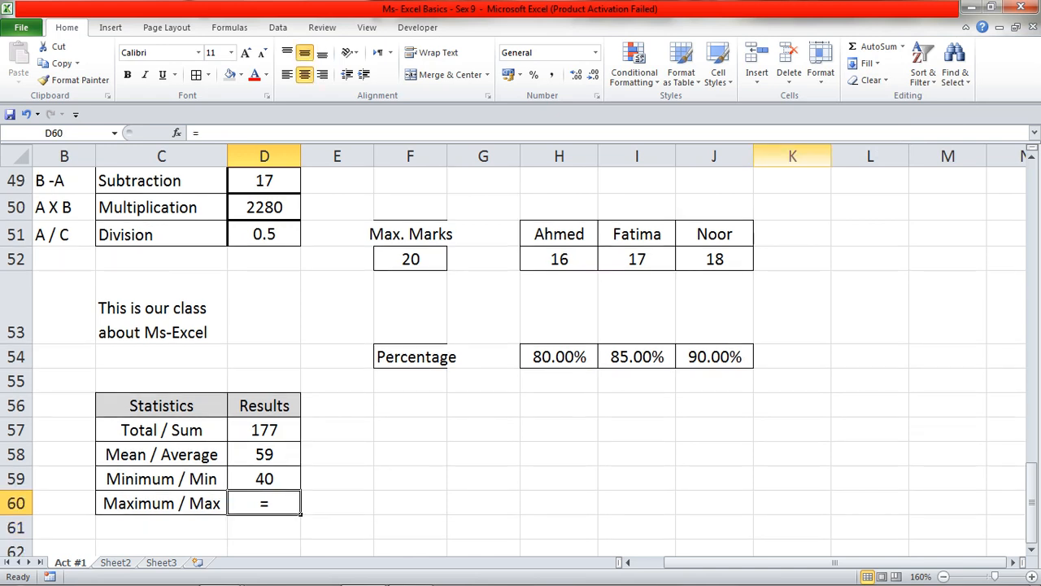
Insert the AutoSum Max function in cell D60, set its range to G46:G48 and commit the formula.
click(902, 47)
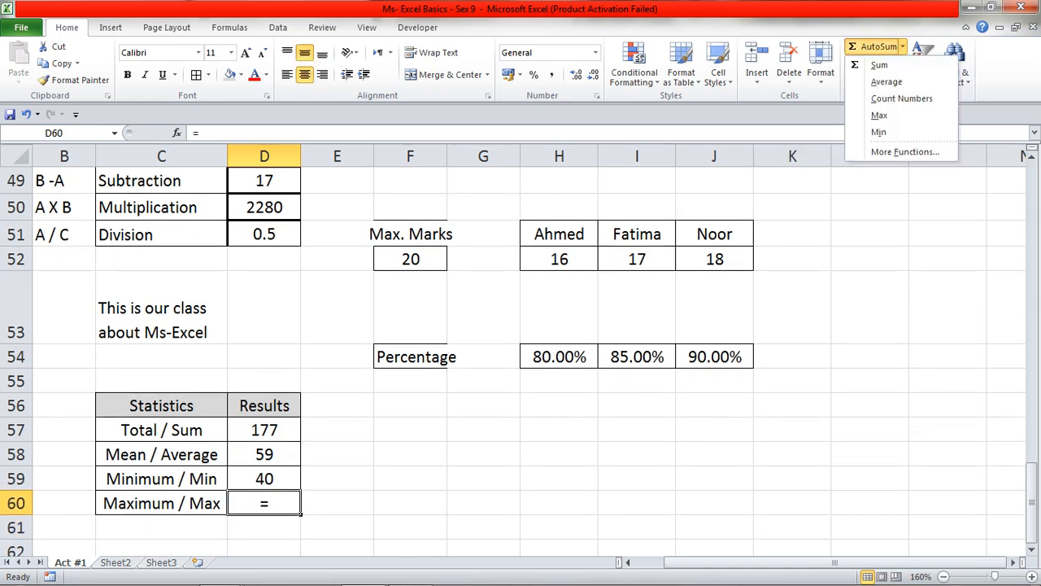
click(880, 115)
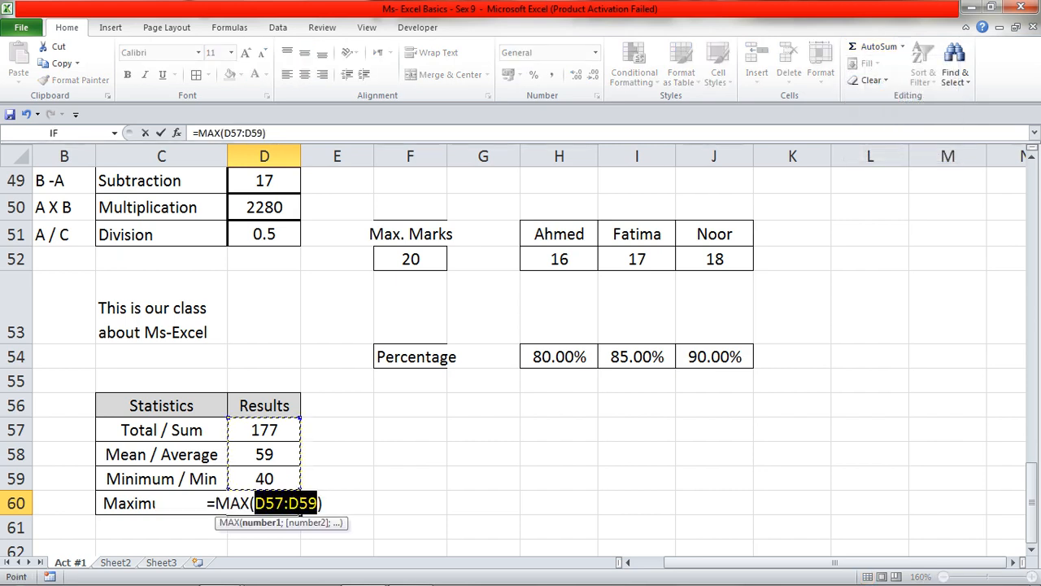
click(231, 133)
key(BackSpace)
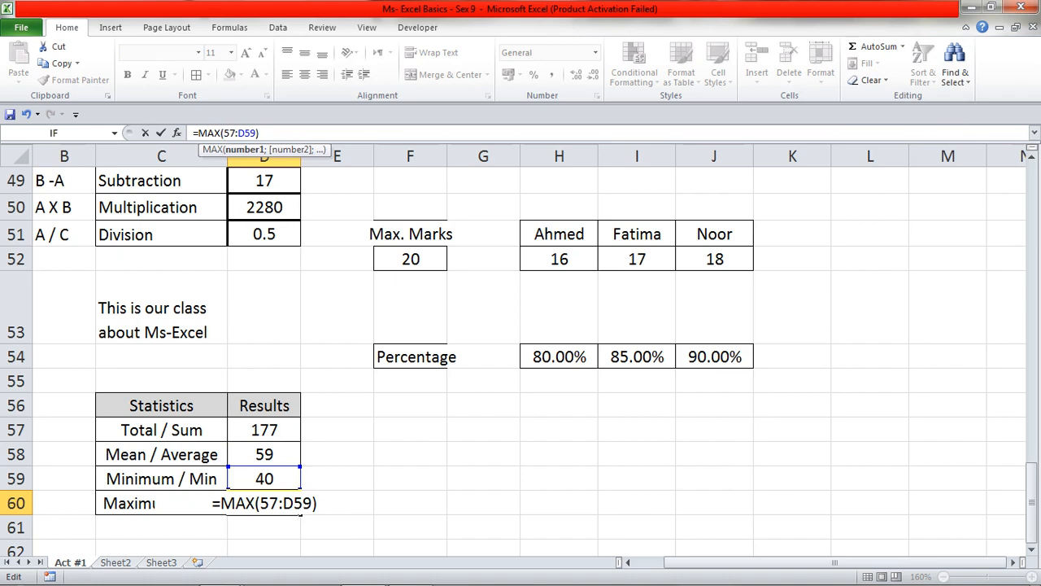
text(g46)
key(Delete)
key(Delete)
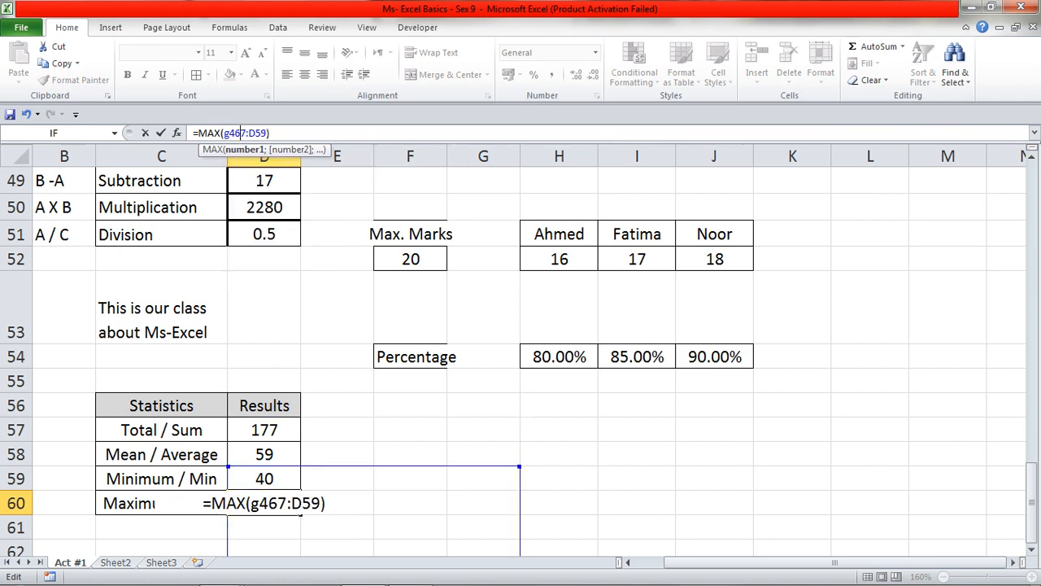
key(End)
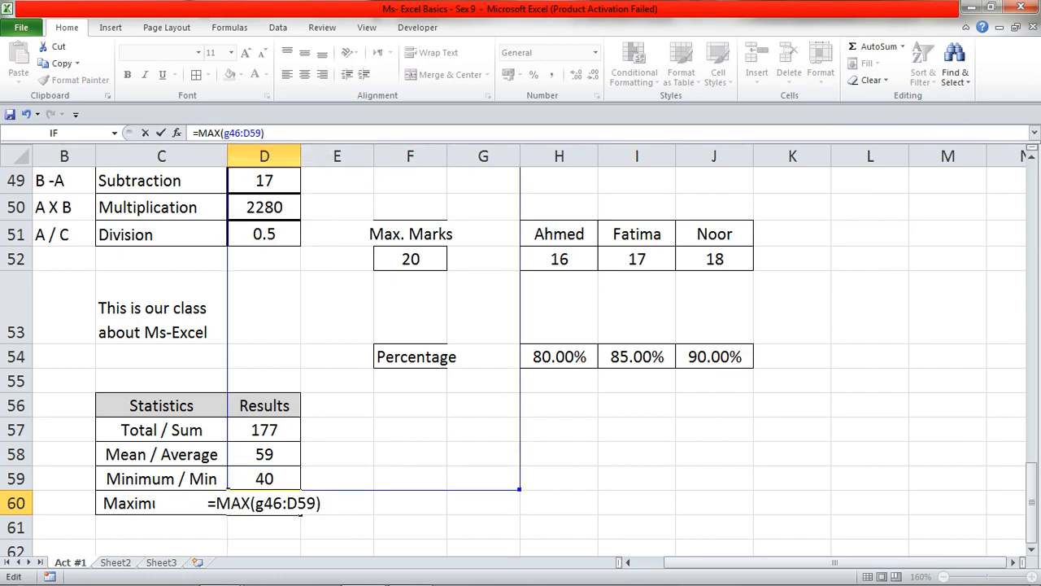
key(Left)
key(Left)
key(Left)
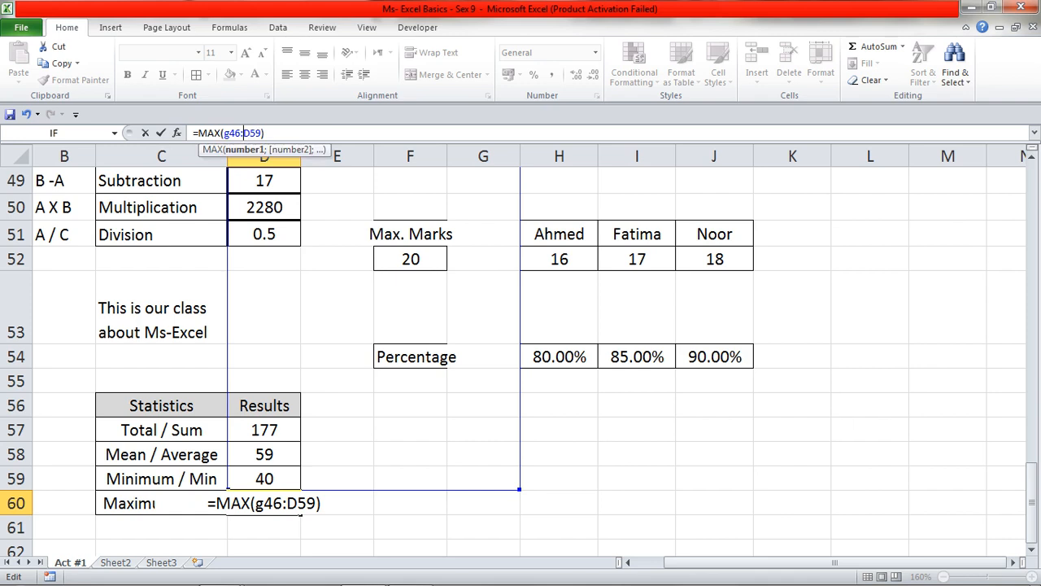
text(g48)
key(Delete)
key(Delete)
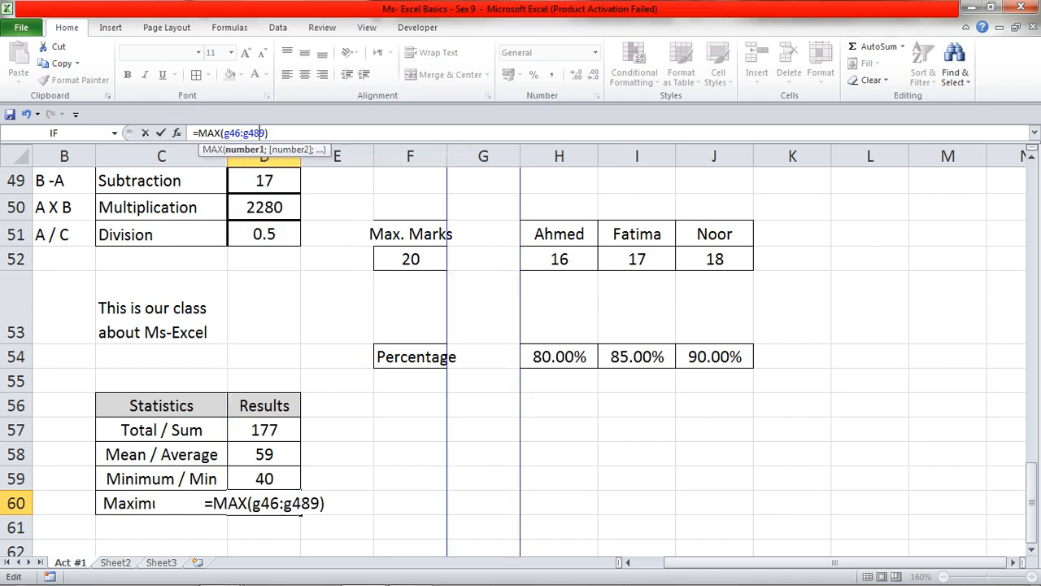
key(BackSpace)
key(Return)
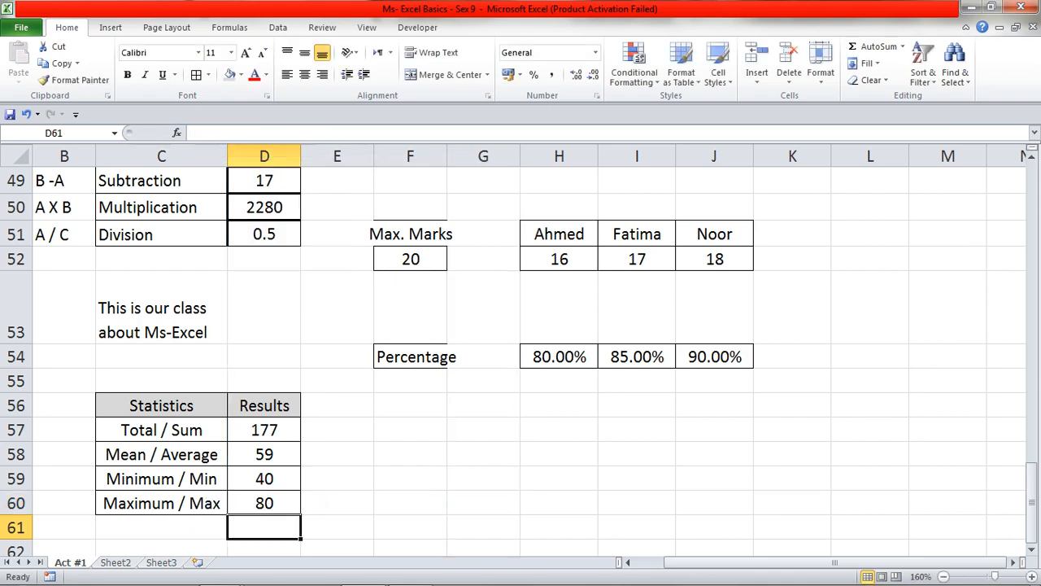
Review the formulas behind the sum, average, minimum and maximum results in cells D57 to D60.
key(Up)
key(Up)
key(Up)
key(Up)
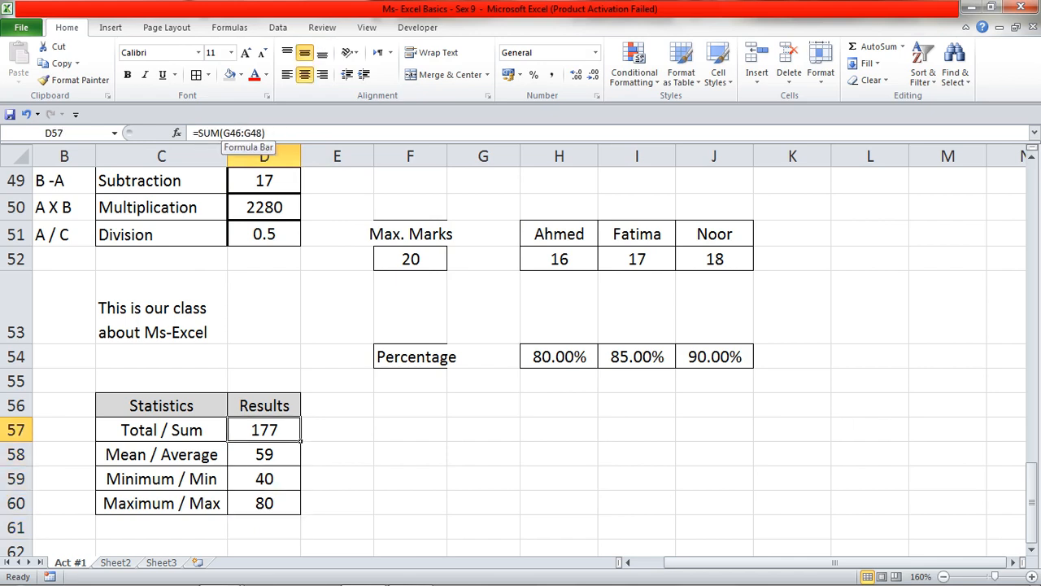
key(Down)
key(Up)
key(Left)
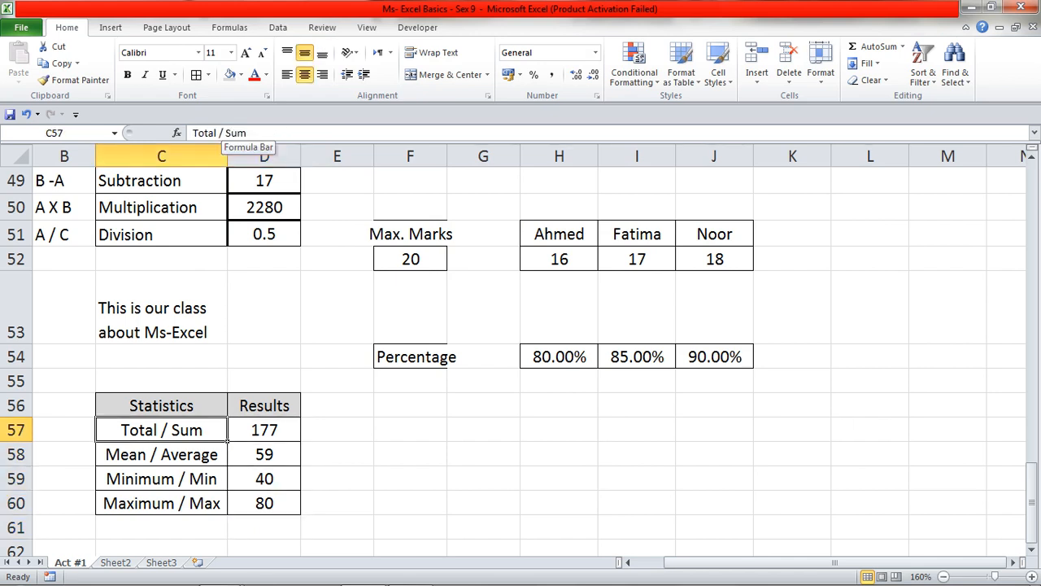
key(Right)
key(Down)
key(Down)
key(Down)
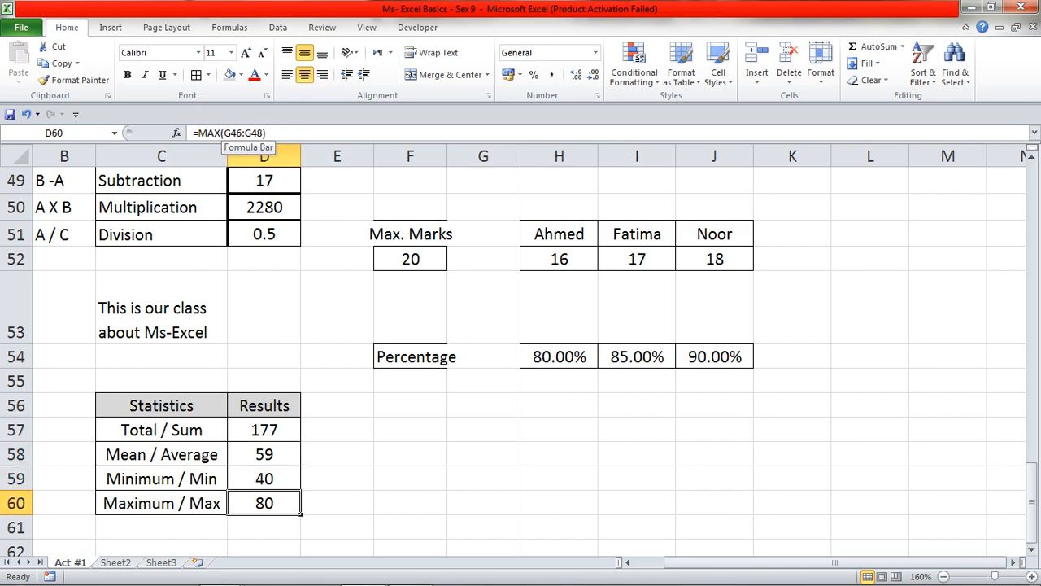
key(Up)
key(Up)
key(Up)
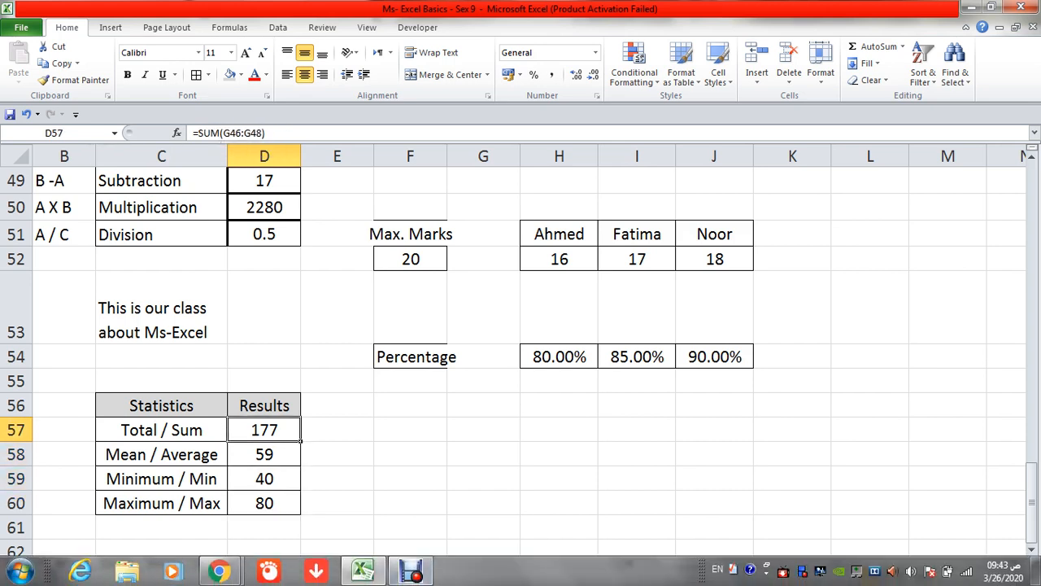
click(413, 573)
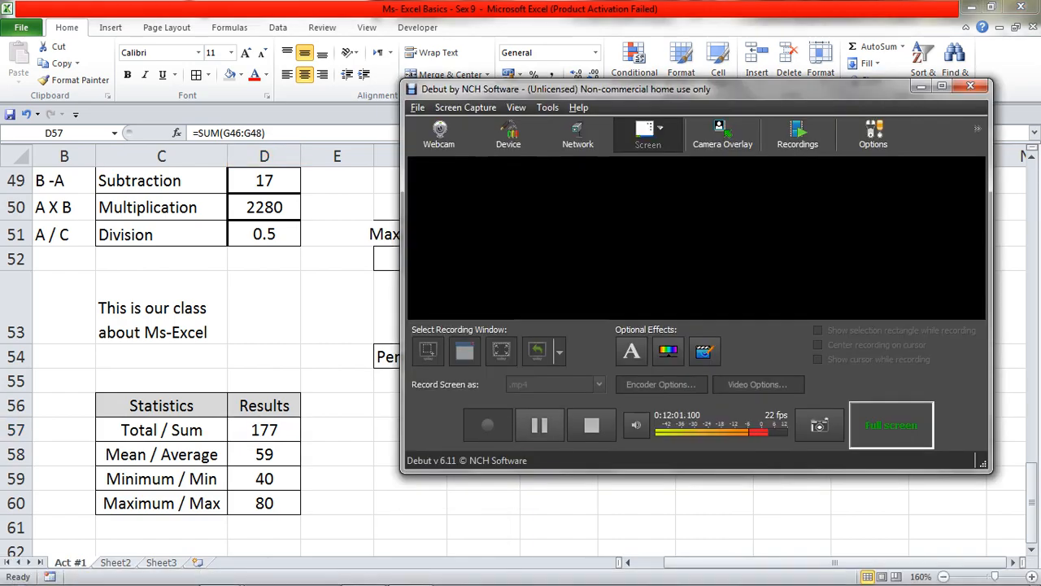